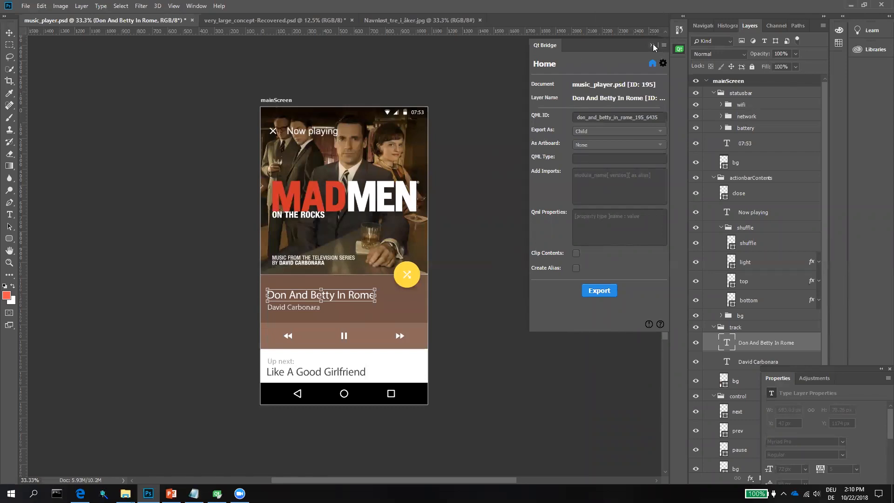
pyautogui.click(652, 45)
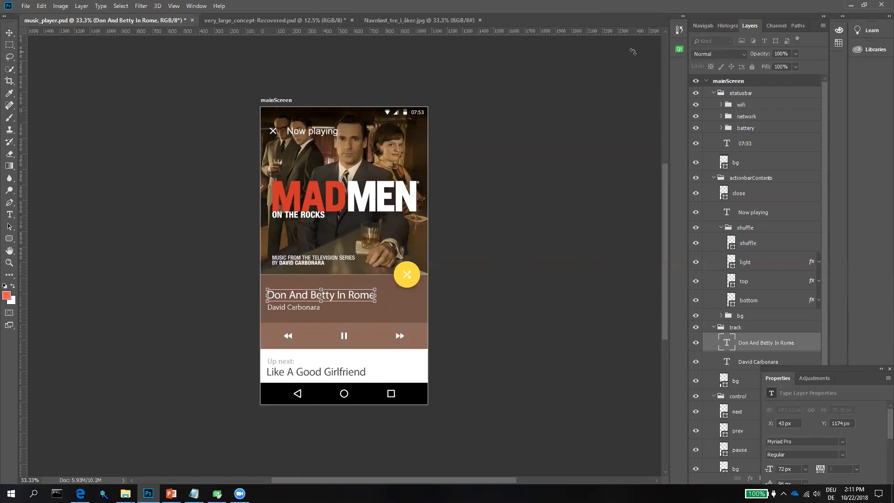
pyautogui.click(680, 48)
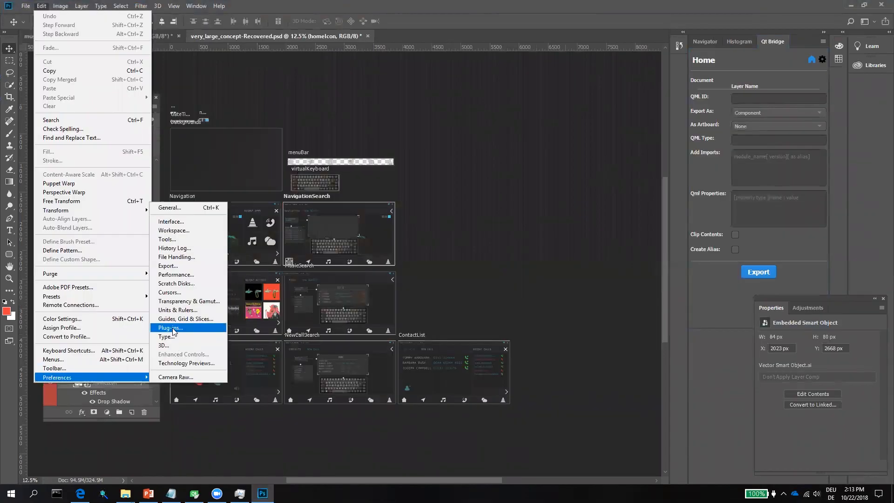
# Step: Examine the Generator options for remote connections and the password field in the Plug-Ins preferences, leaving without saving
pyautogui.click(172, 328)
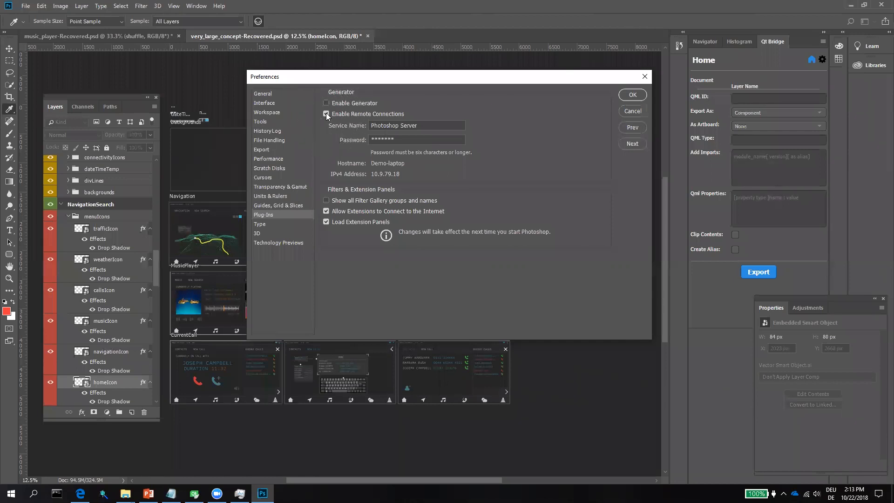
pyautogui.click(411, 140)
pyautogui.press('ctrl')
pyautogui.press('ctrl')
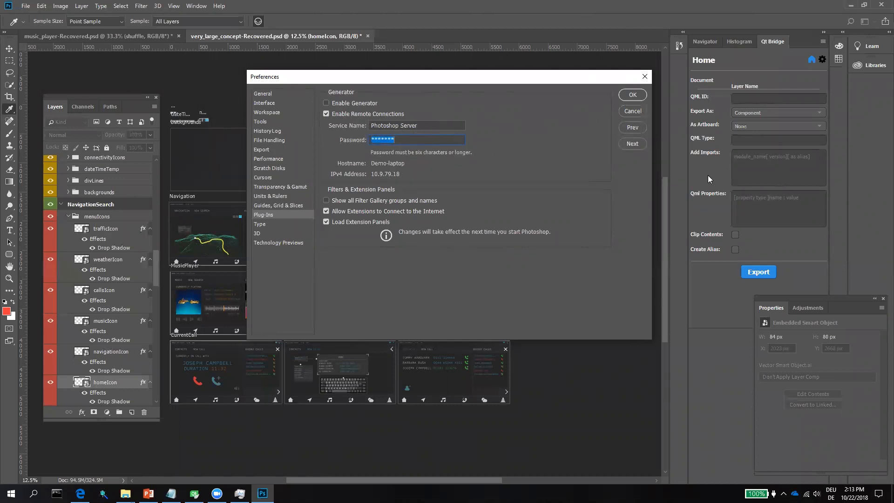
pyautogui.click(633, 110)
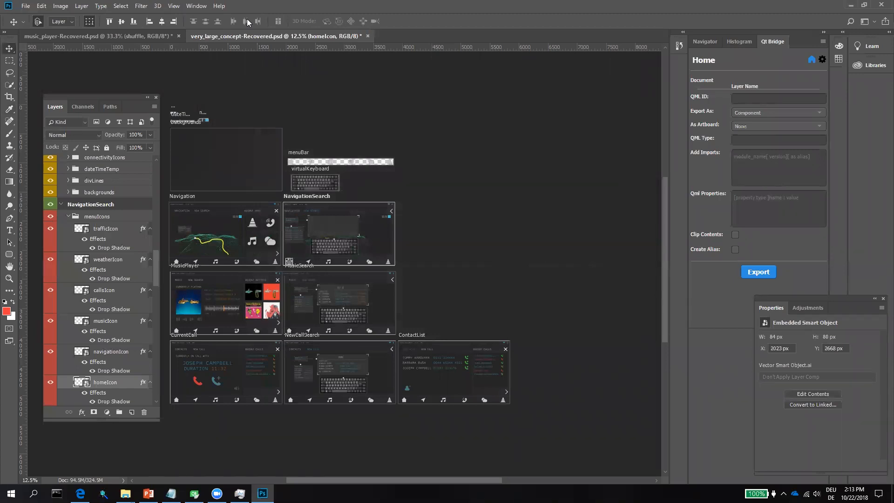
# Step: Reduce the maximized application window to a smaller, widened size and call up the Qt Bridge extension
pyautogui.moveTo(254, 6); pyautogui.dragTo(248, 27)
pyautogui.moveTo(550, 149); pyautogui.dragTo(887, 149)
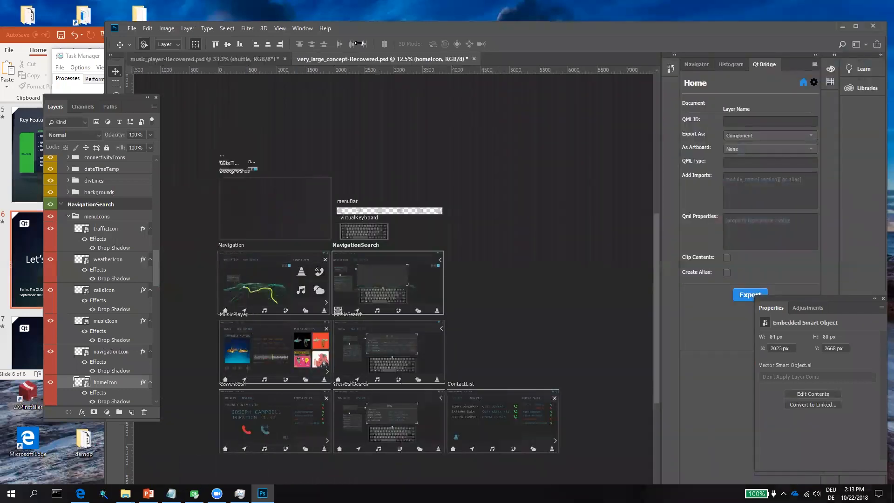
pyautogui.moveTo(105, 47); pyautogui.dragTo(30, 47)
pyautogui.click(228, 28)
pyautogui.moveTo(251, 70)
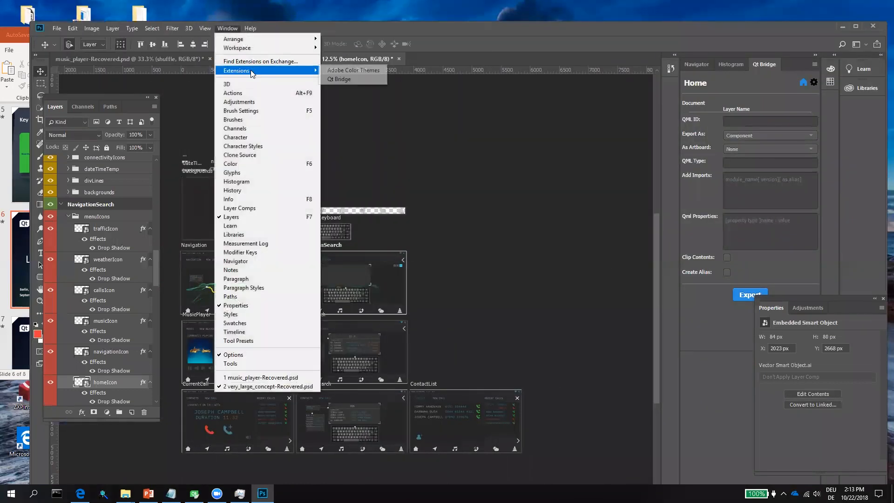
pyautogui.click(343, 79)
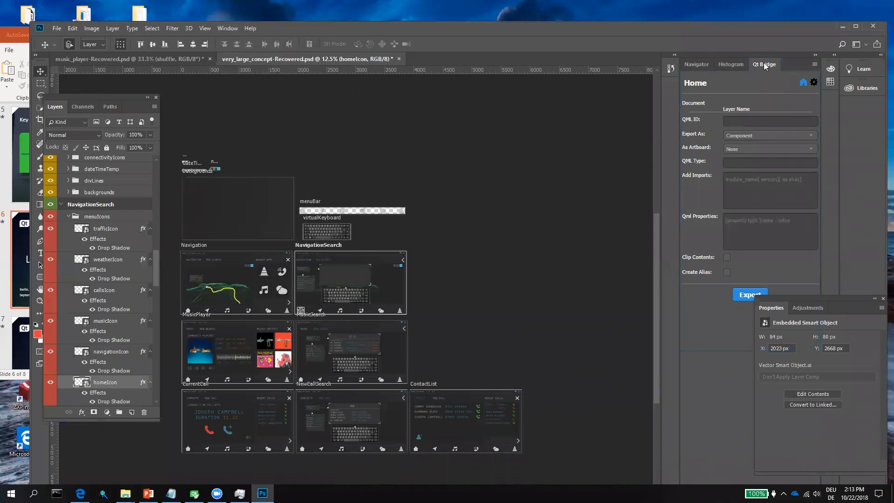
# Step: Move the Qt Bridge panel into the collapsed icon dock beneath History, maximize the window and expand the panel
pyautogui.moveTo(765, 65); pyautogui.dragTo(670, 90)
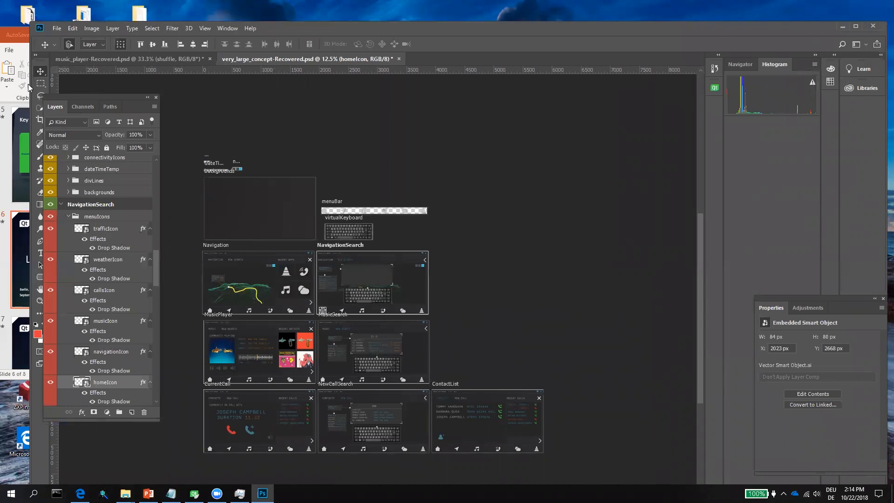
pyautogui.moveTo(28, 84); pyautogui.dragTo(4, 84)
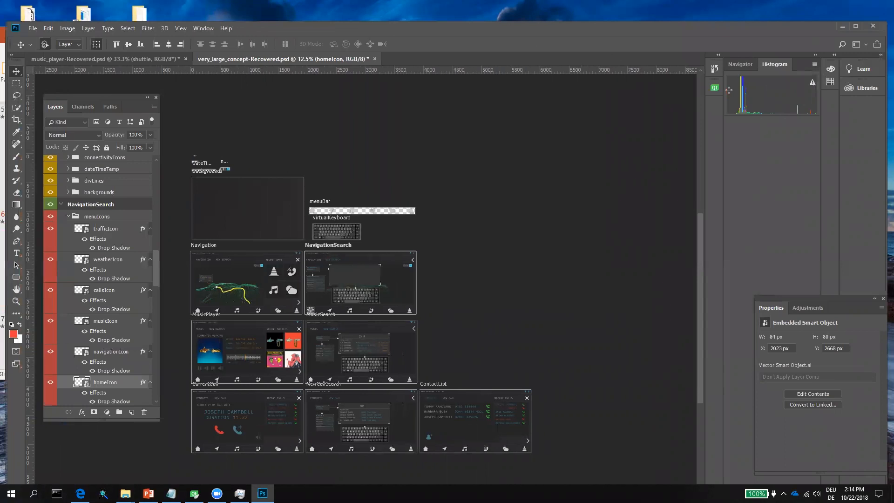
pyautogui.doubleClick(701, 27)
pyautogui.click(724, 65)
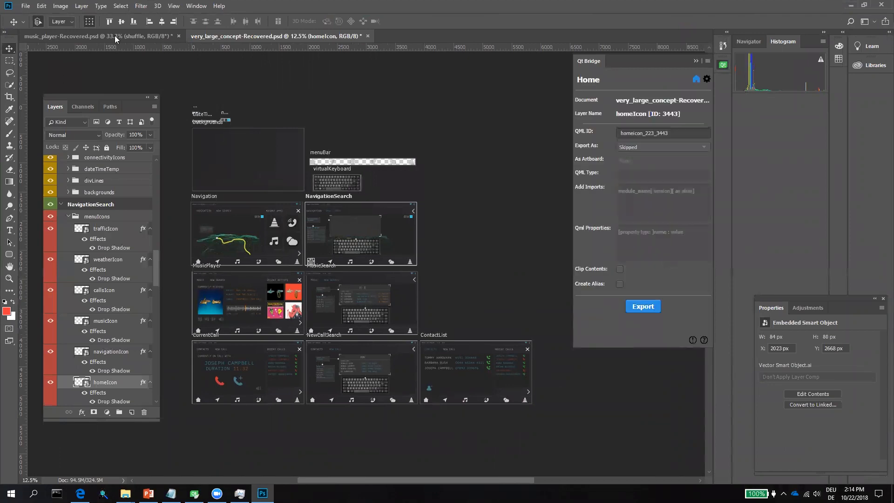
# Step: Switch to music_player-Recovered.psd with no layer selected and test the Photoshop remote connection from the Qt Bridge settings
pyautogui.click(96, 33)
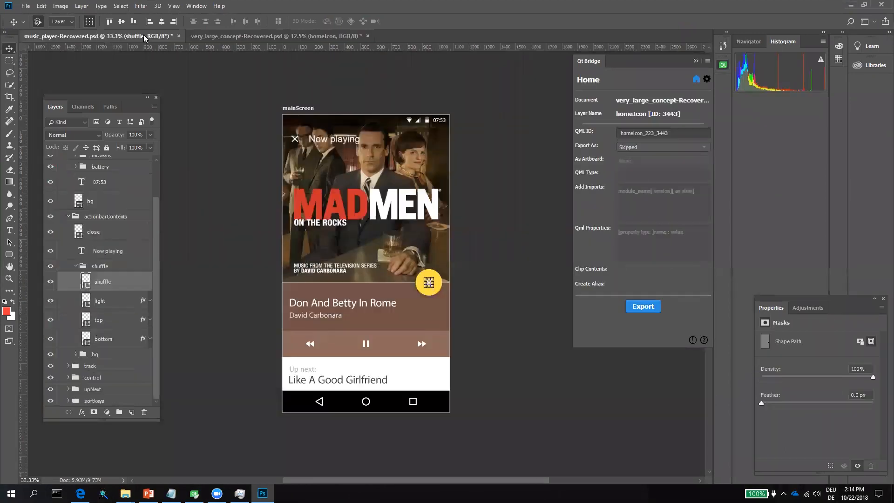
pyautogui.click(487, 300)
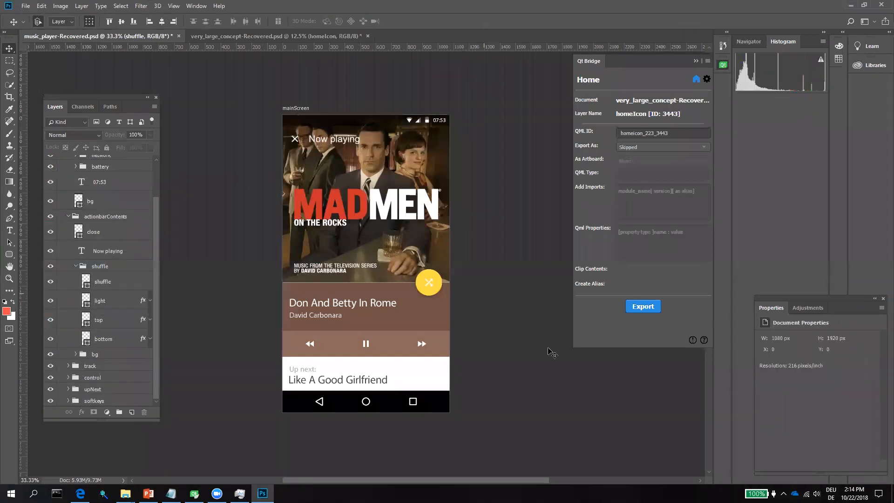
pyautogui.click(707, 79)
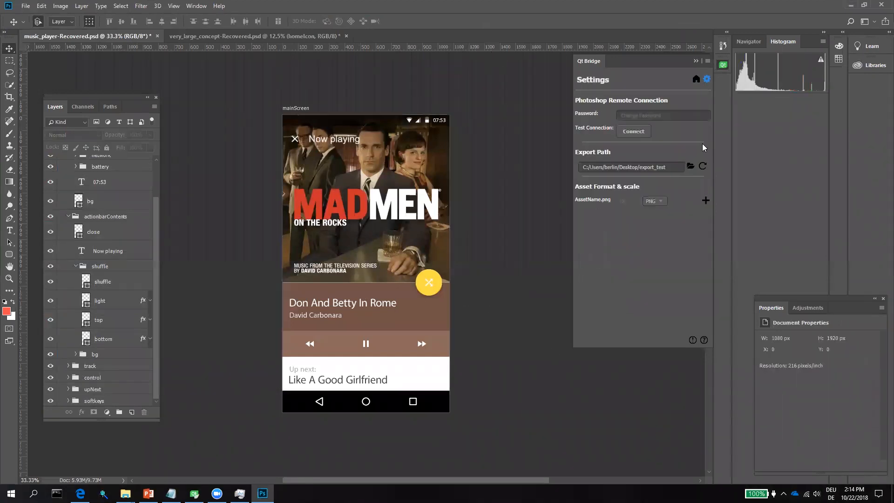
pyautogui.click(634, 116)
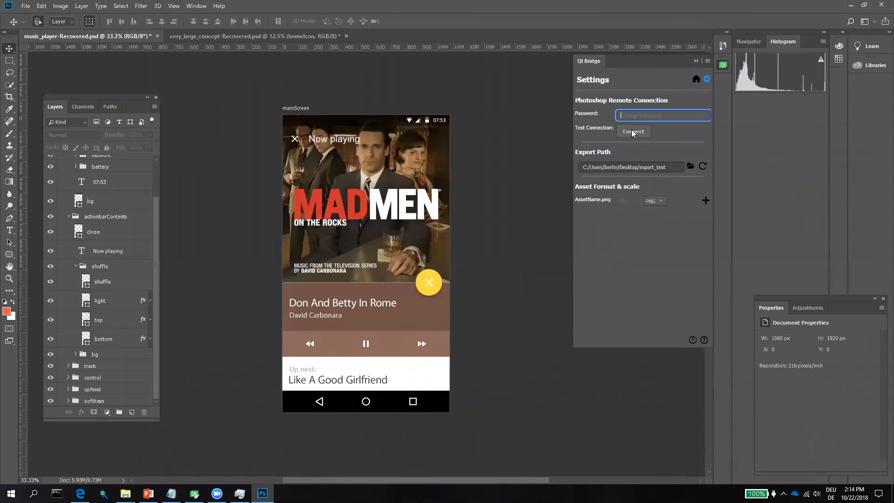
pyautogui.click(633, 132)
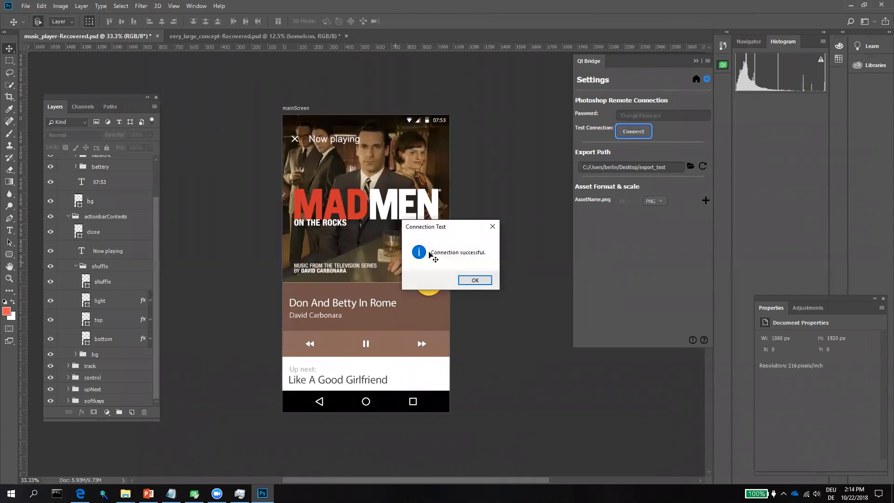
pyautogui.click(472, 280)
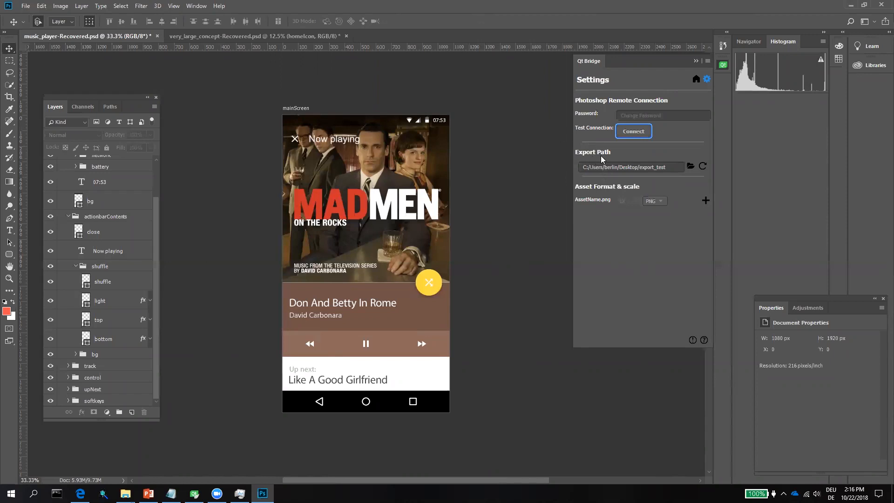
# Step: View the folder choices for the Qt Bridge export path without picking one
pyautogui.press('ctrl')
pyautogui.press('ctrl')
pyautogui.click(691, 166)
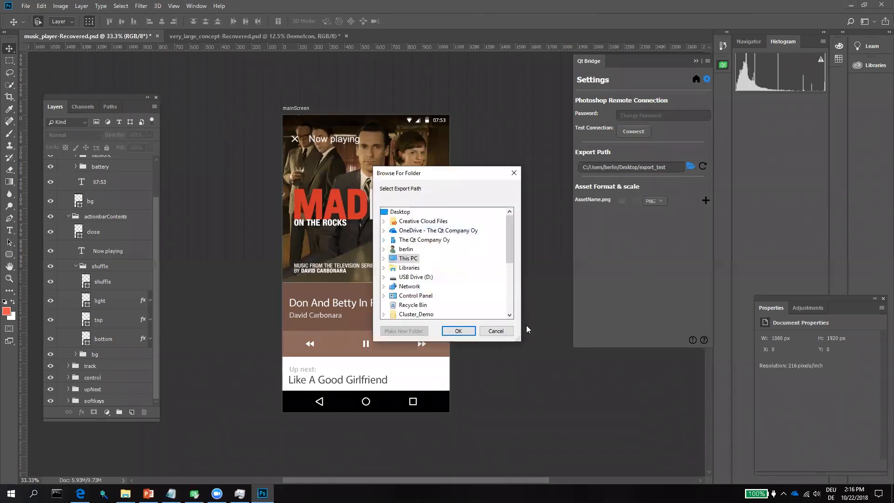
pyautogui.click(496, 331)
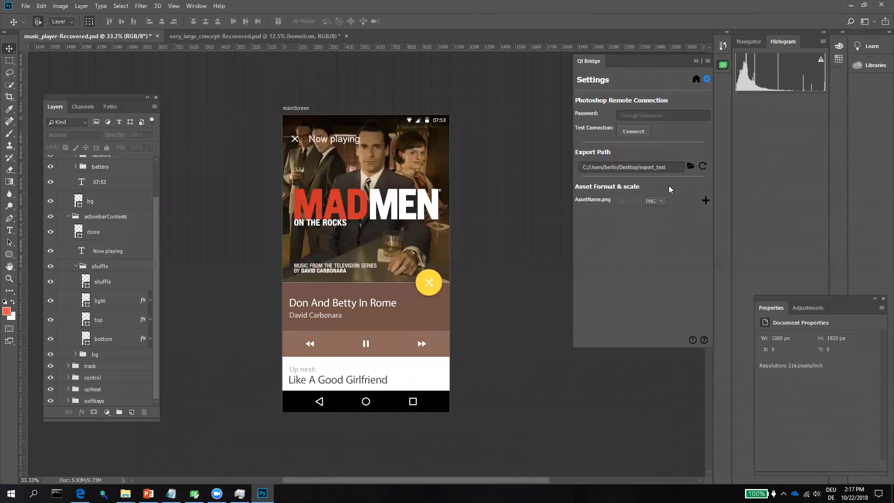
# Step: Try two extra asset format entries, setting the first to JPG at 2X scale, and remove both entries
pyautogui.click(706, 200)
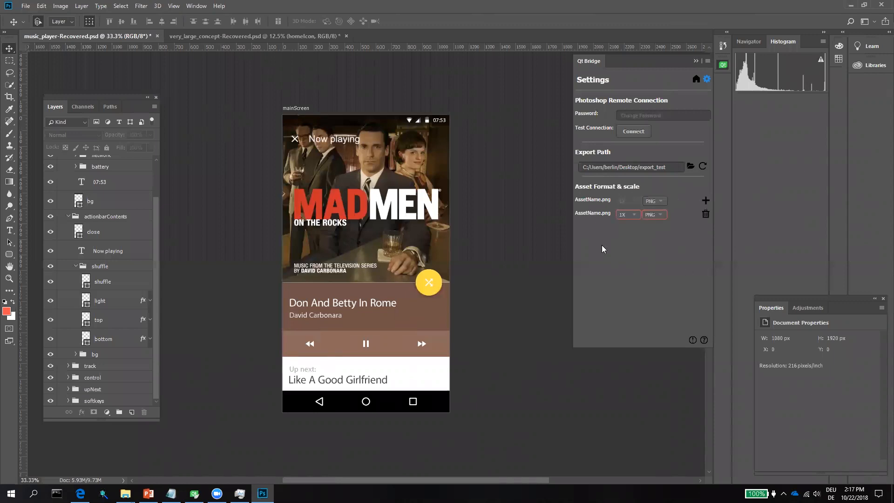
pyautogui.click(706, 200)
pyautogui.click(655, 215)
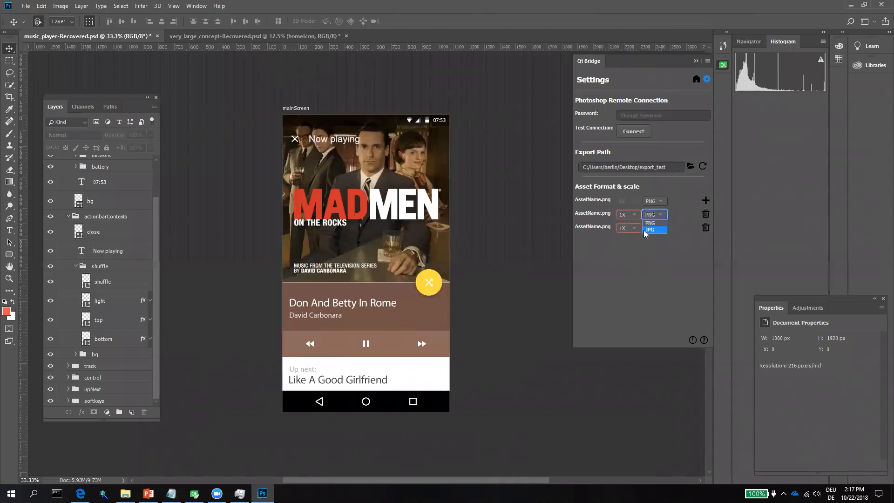
pyautogui.click(655, 229)
pyautogui.click(630, 215)
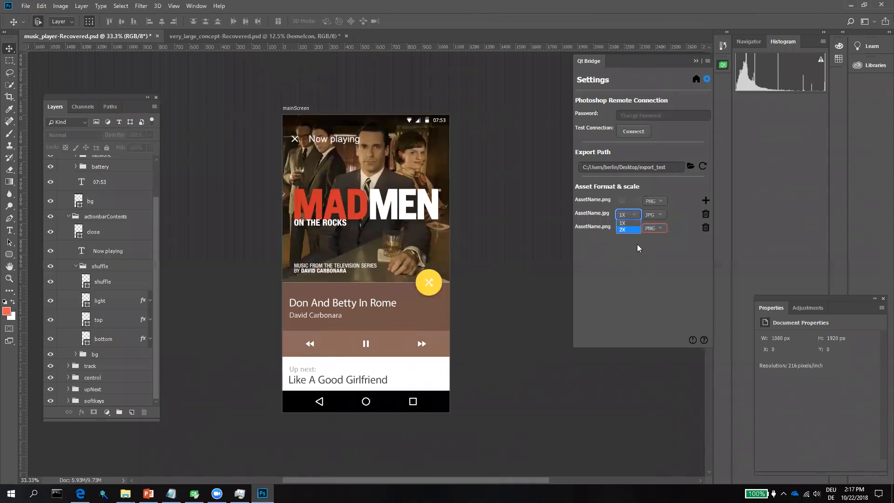
pyautogui.click(629, 230)
pyautogui.click(707, 214)
pyautogui.click(705, 214)
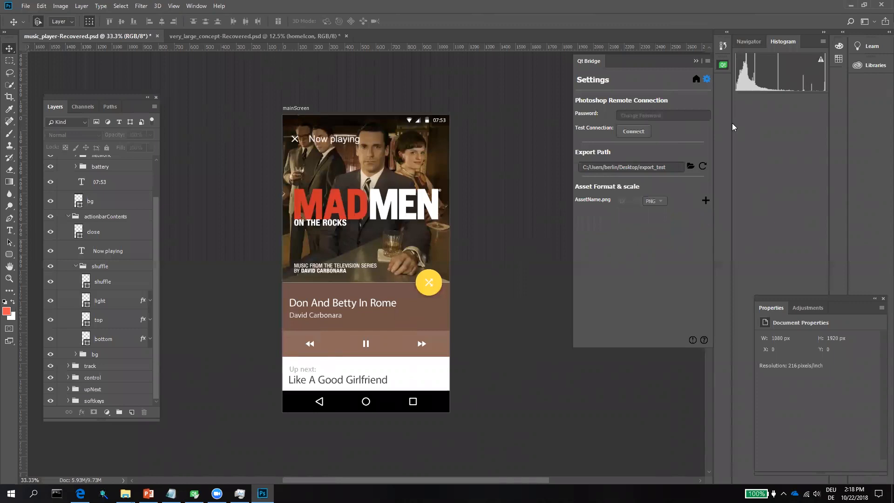
# Step: Return Qt Bridge to its Home view and rearrange the panels, docking Layers below Histogram and Properties below Libraries
pyautogui.click(698, 80)
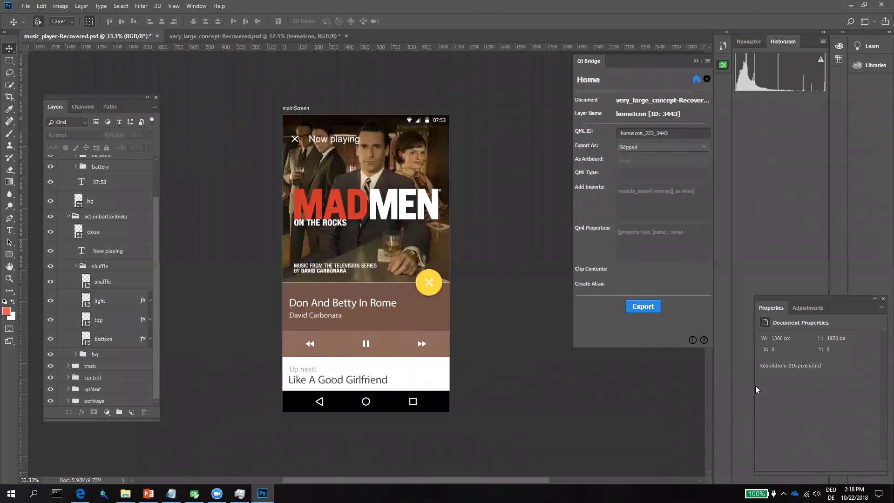
pyautogui.moveTo(103, 94); pyautogui.dragTo(785, 95)
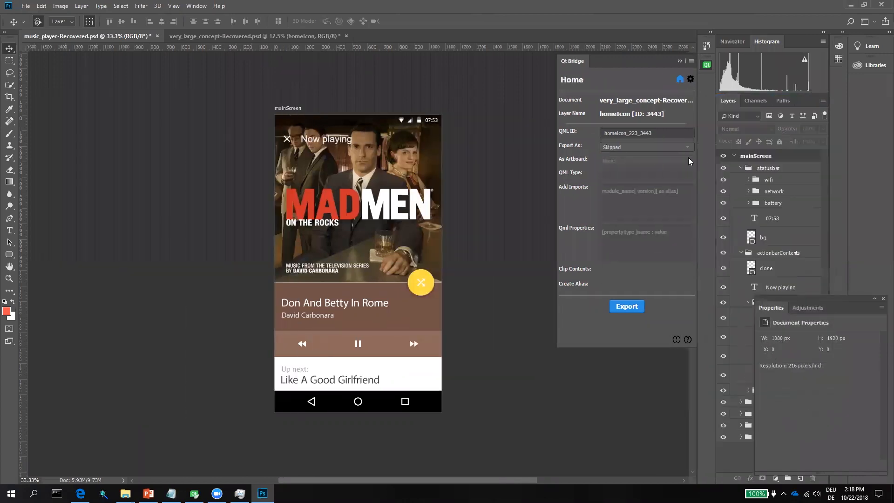
pyautogui.moveTo(697, 157); pyautogui.dragTo(610, 157)
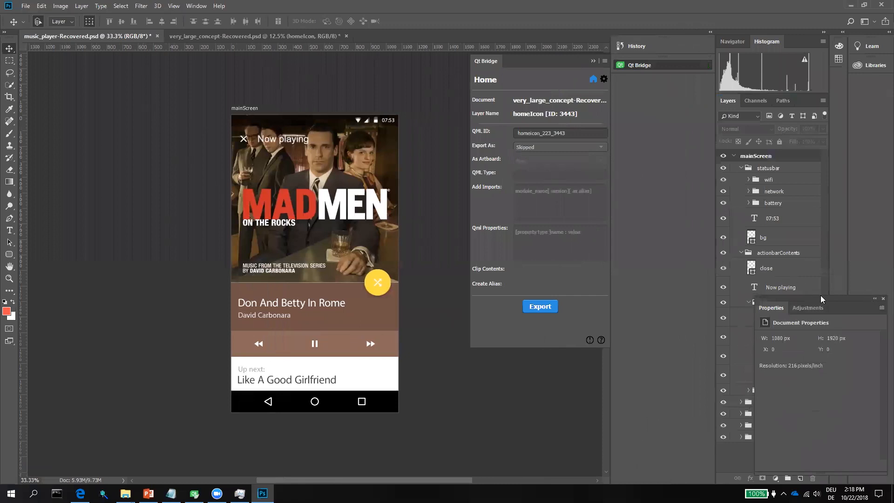
pyautogui.moveTo(830, 299); pyautogui.dragTo(871, 80)
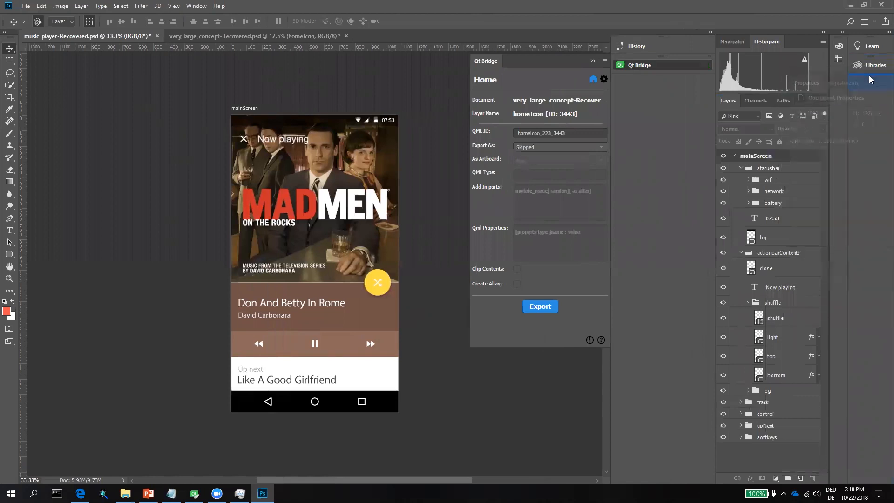
pyautogui.moveTo(711, 210); pyautogui.dragTo(622, 211)
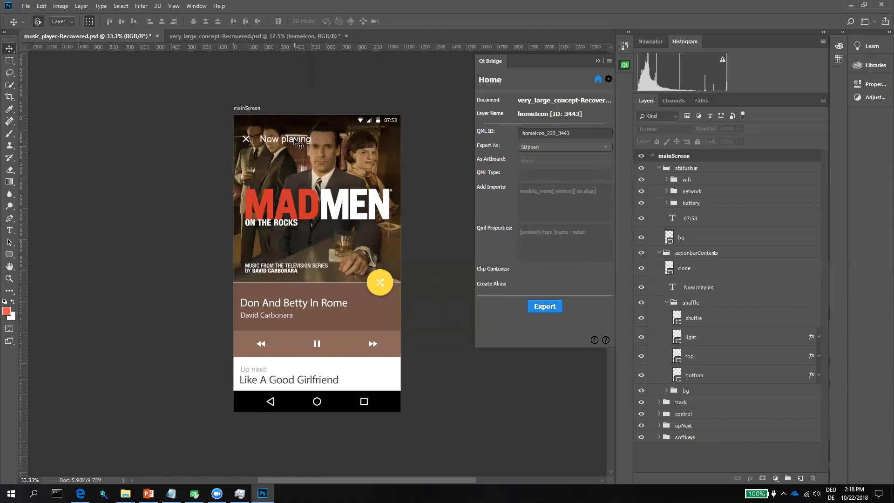
# Step: Hide and reshow the mainScreen artboard, and select it with the Artboard tool
pyautogui.click(642, 157)
pyautogui.click(642, 157)
pyautogui.hotkey('shift', 'v')
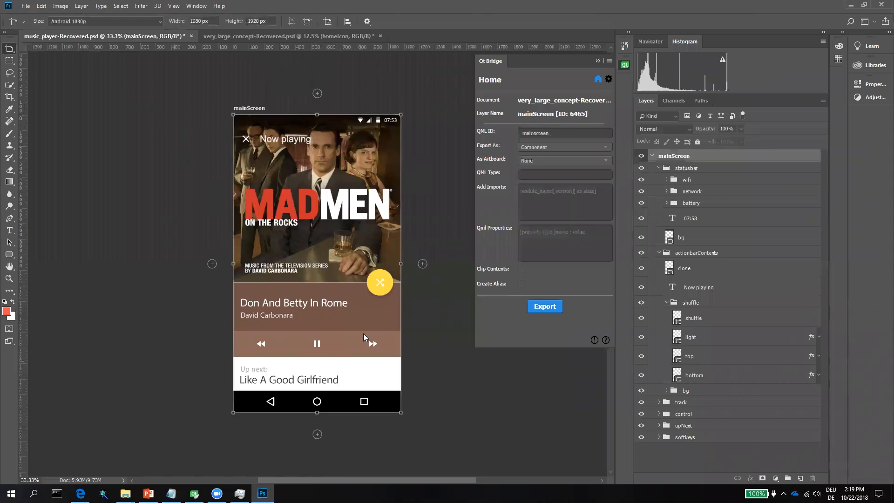
pyautogui.press('v')
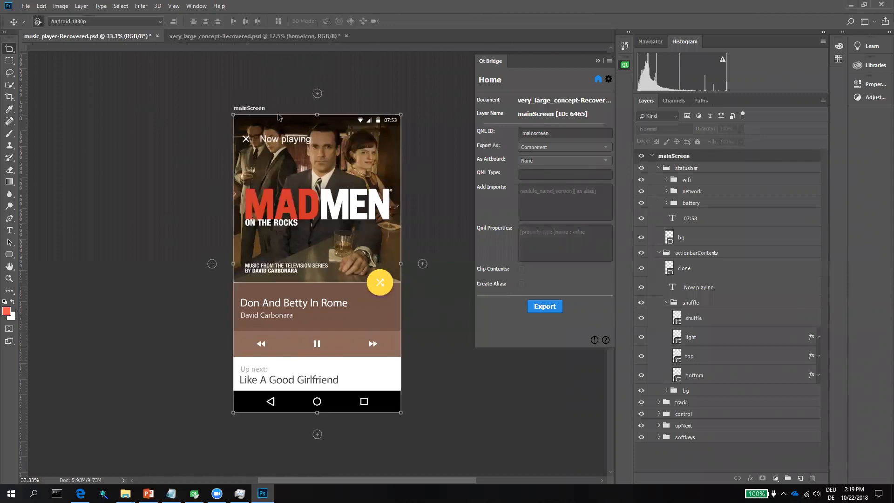
pyautogui.hotkey('shift', 'v')
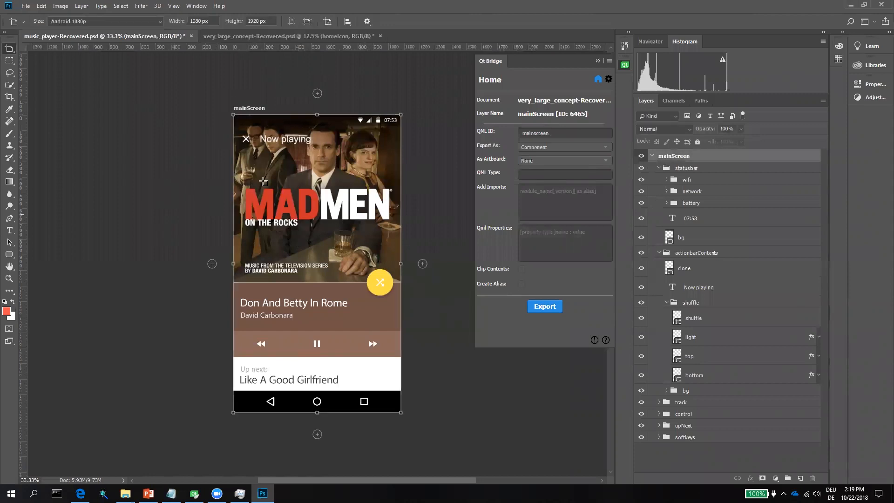
# Step: Try adding a blank artboard to the left of mainScreen and delete it
pyautogui.click(212, 264)
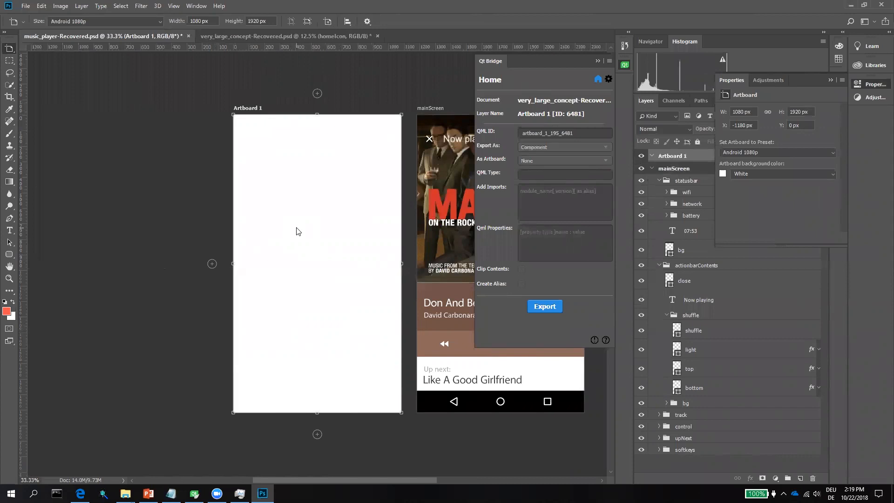
pyautogui.press('v')
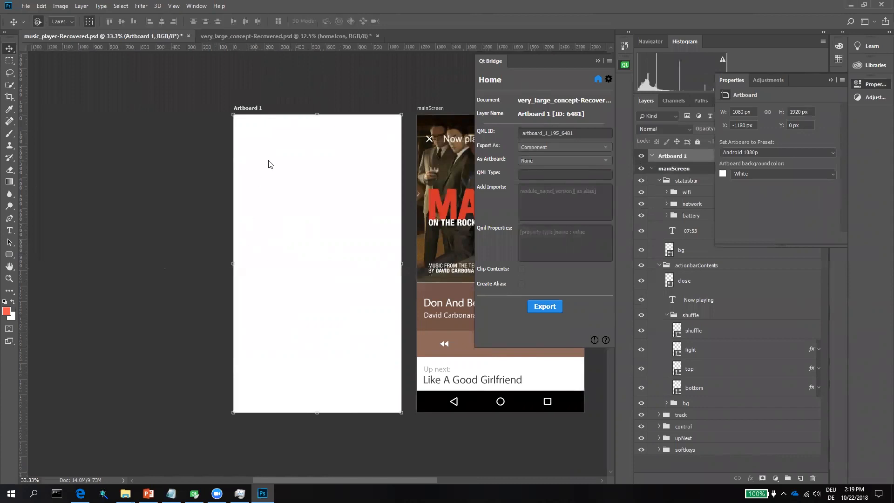
pyautogui.press('Delete')
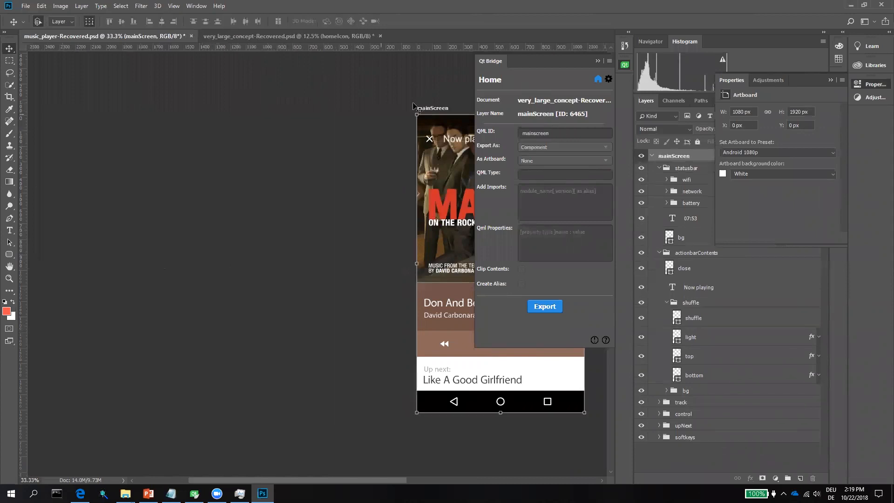
pyautogui.moveTo(228, 479); pyautogui.dragTo(324, 479)
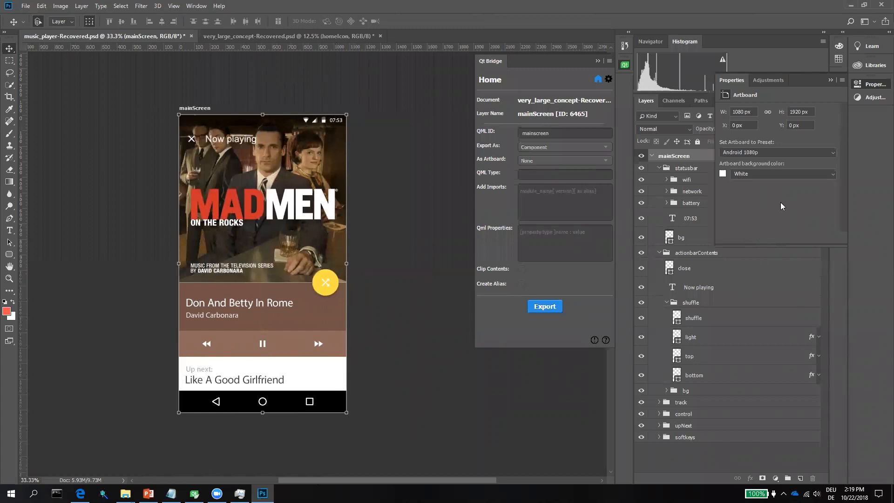
# Step: Collapse the Properties panel and the statusbar and actionbarContents groups so that only mainScreen's top-level groups are listed
pyautogui.click(830, 81)
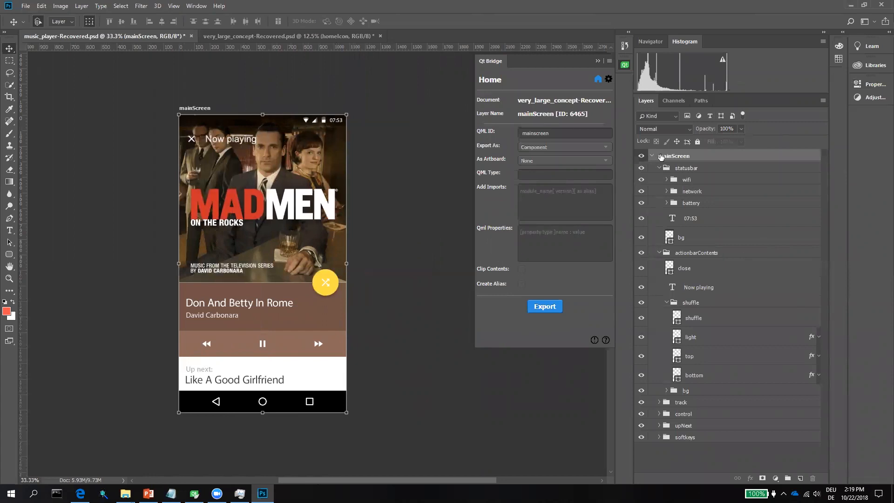
pyautogui.press('ctrl')
pyautogui.press('ctrl')
pyautogui.click(659, 169)
pyautogui.click(660, 180)
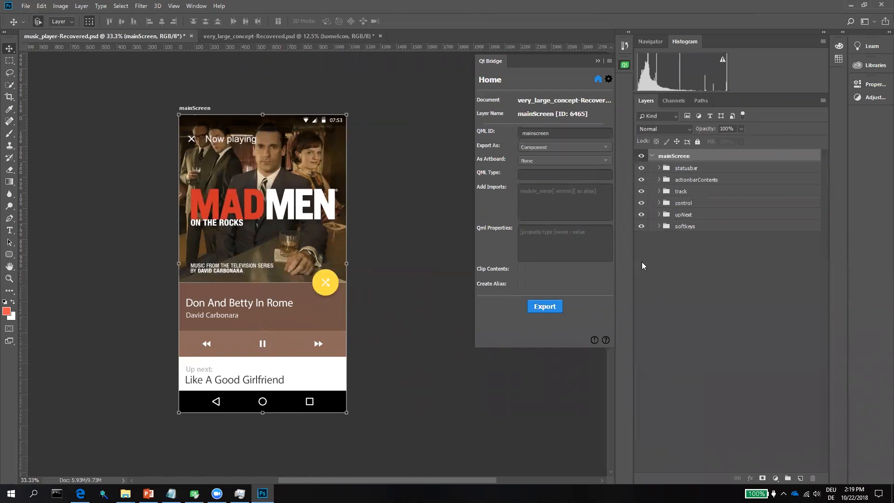
# Step: Hide and reshow the statusbar, actionbarContents, control, upNext and softkeys groups one by one to see what each contains
pyautogui.click(641, 169)
pyautogui.click(641, 169)
pyautogui.click(642, 181)
pyautogui.click(641, 180)
pyautogui.click(642, 204)
pyautogui.click(642, 204)
pyautogui.click(642, 215)
pyautogui.click(642, 214)
pyautogui.click(642, 217)
pyautogui.click(642, 227)
pyautogui.click(642, 227)
pyautogui.click(642, 227)
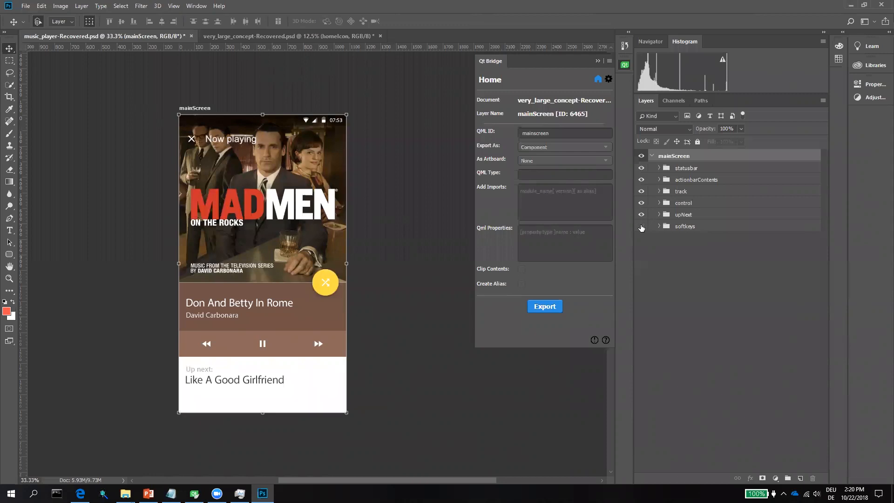
pyautogui.click(642, 227)
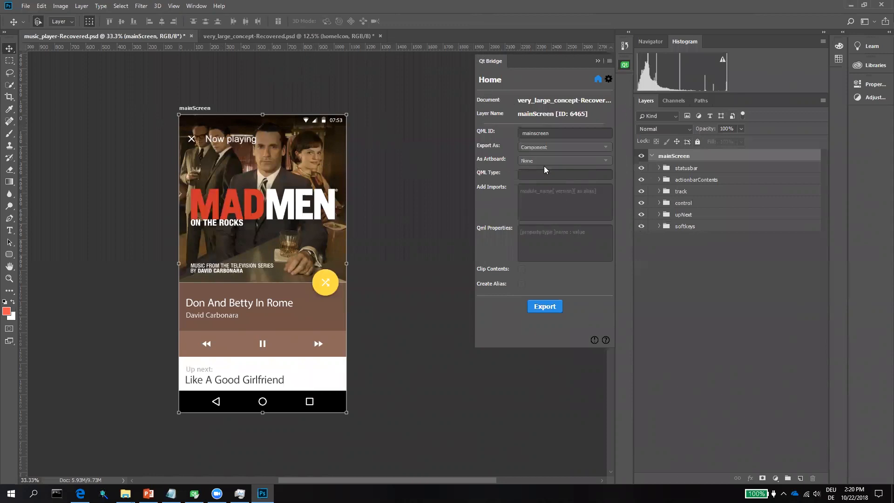
# Step: Expand the statusbar and wifi groups, and briefly view the very_large_concept document before returning to music_player
pyautogui.click(660, 168)
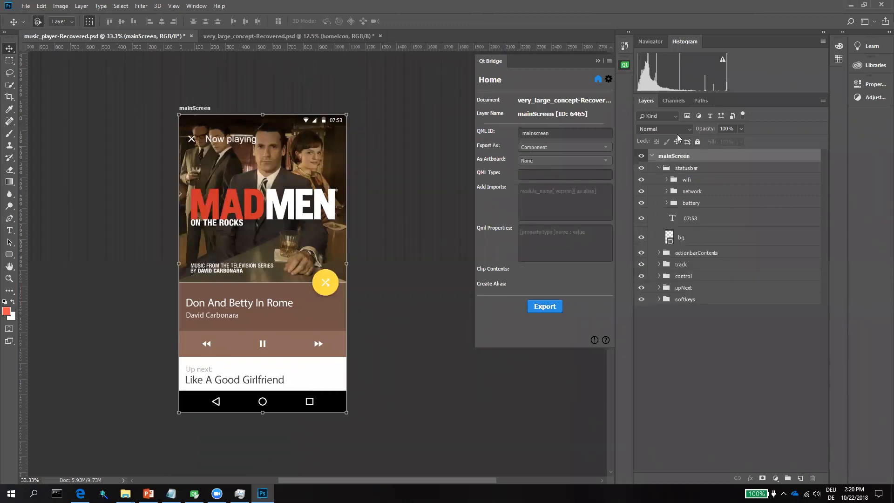
pyautogui.click(667, 180)
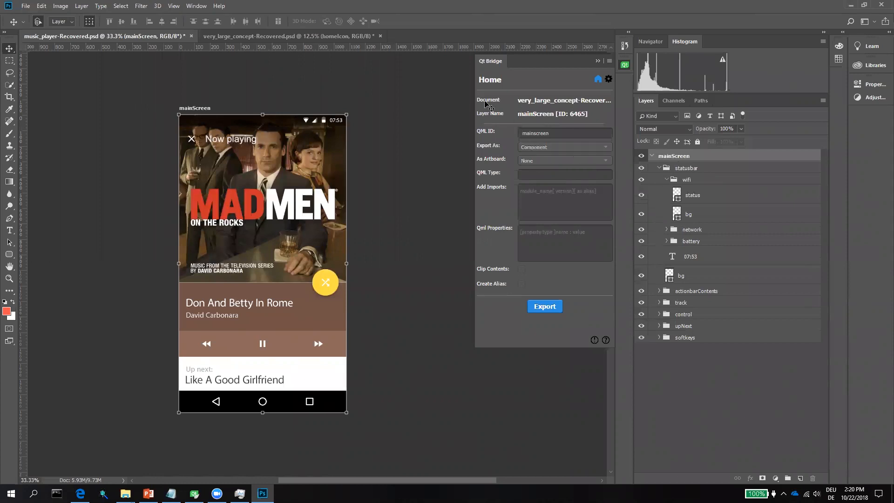
pyautogui.click(228, 35)
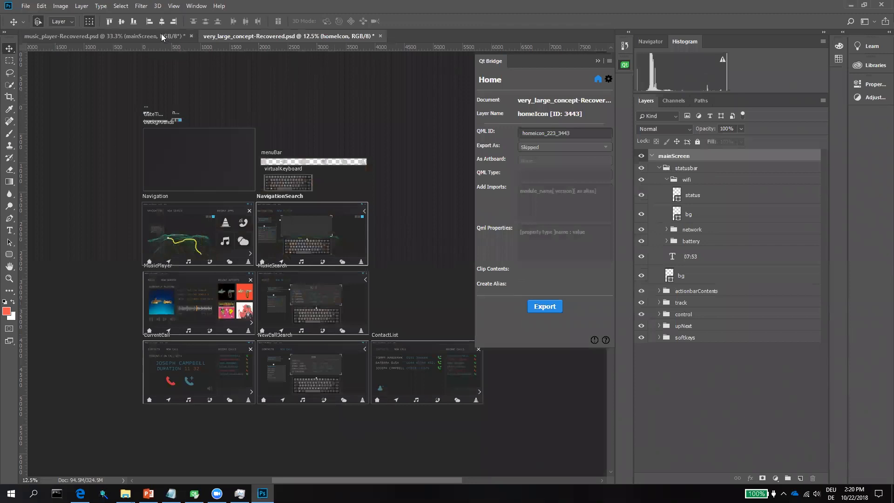
pyautogui.click(161, 36)
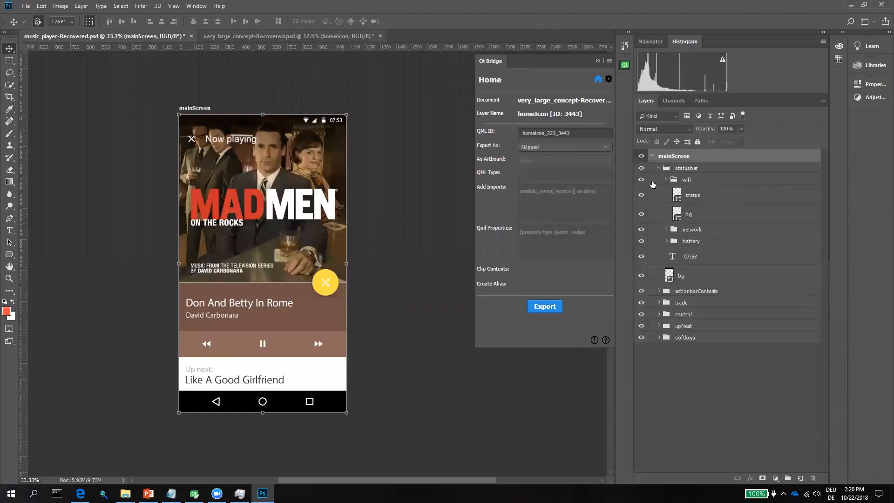
# Step: Compare the Qt Bridge settings of the statusbar group and the mainScreen artboard, including mainScreen's Export As choices
pyautogui.click(684, 168)
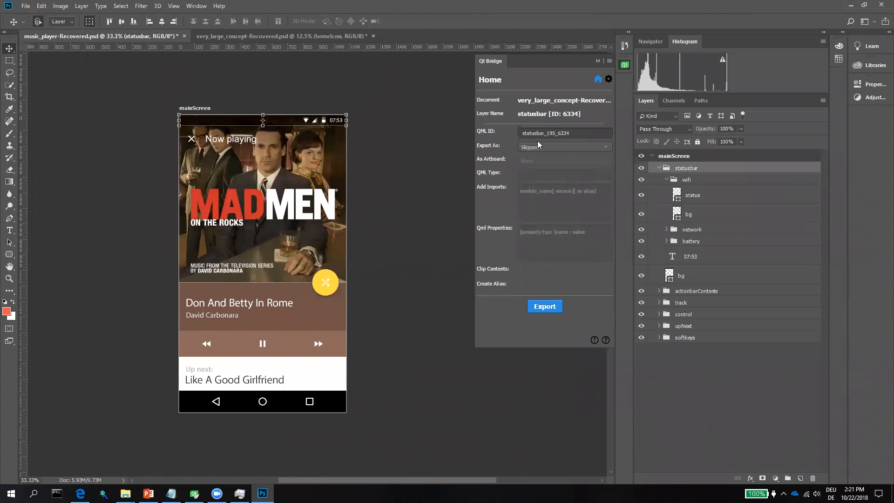
pyautogui.click(677, 157)
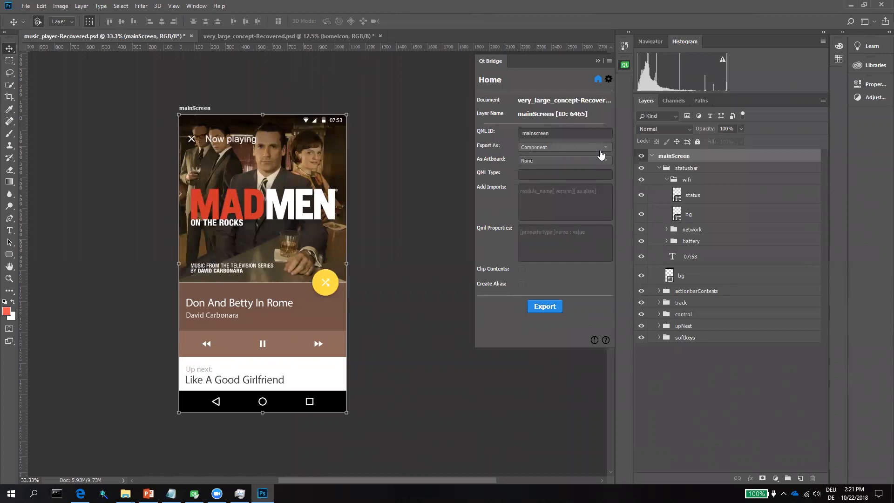
pyautogui.click(601, 148)
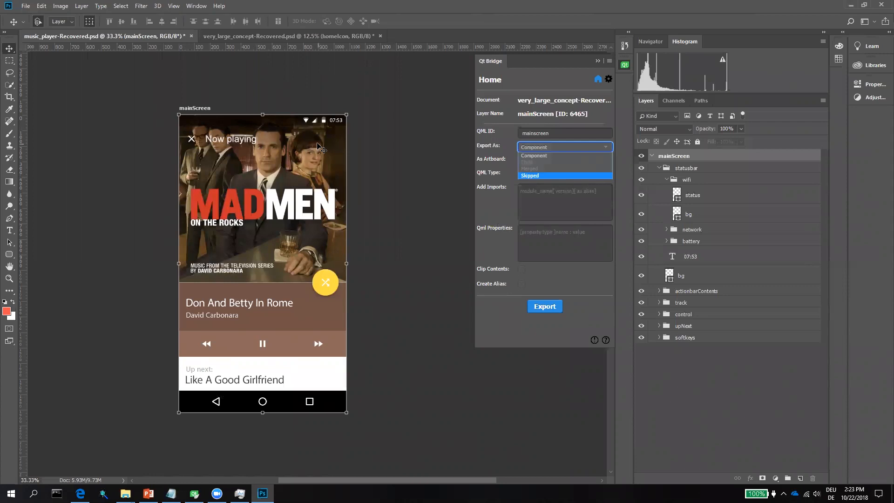
pyautogui.click(459, 221)
pyautogui.click(683, 170)
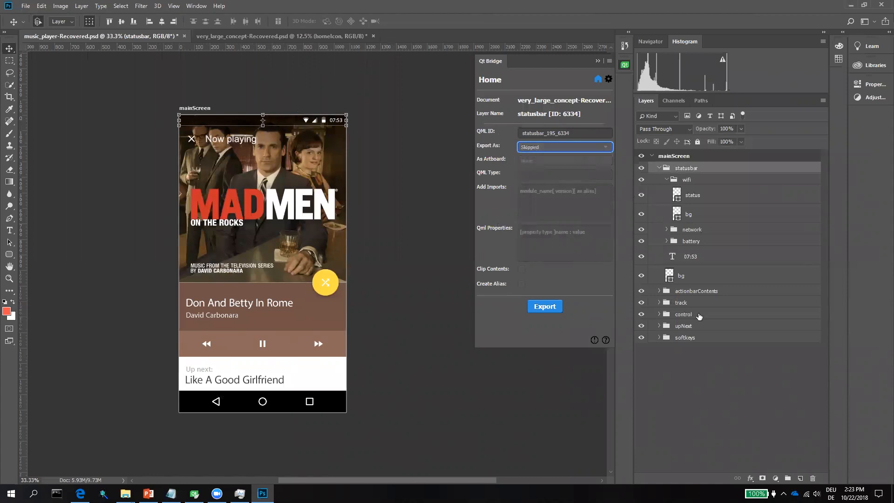
# Step: Check the Qt Bridge export settings of the softkeys group and of the back layer inside it
pyautogui.click(684, 339)
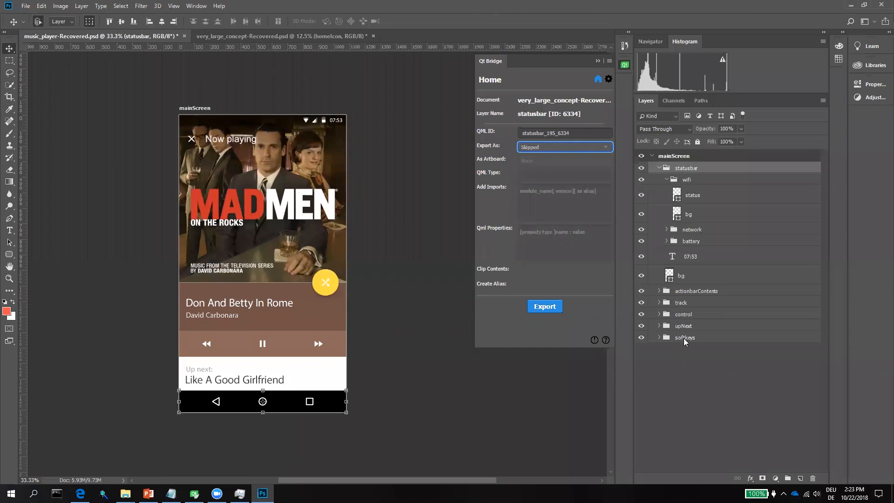
pyautogui.press('ctrl')
pyautogui.press('ctrl')
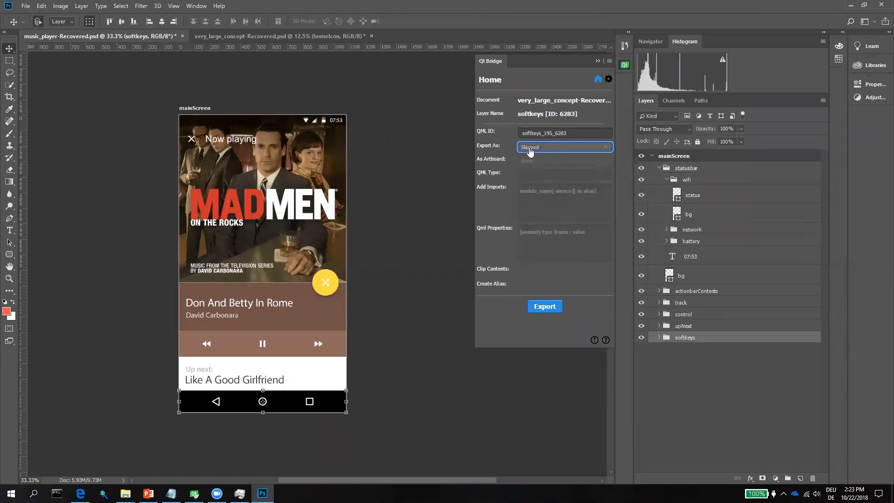
pyautogui.click(660, 338)
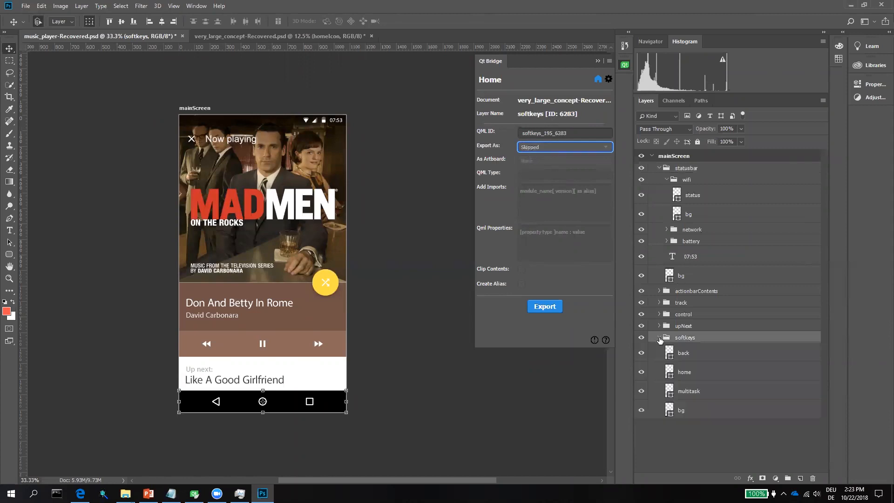
pyautogui.click(686, 356)
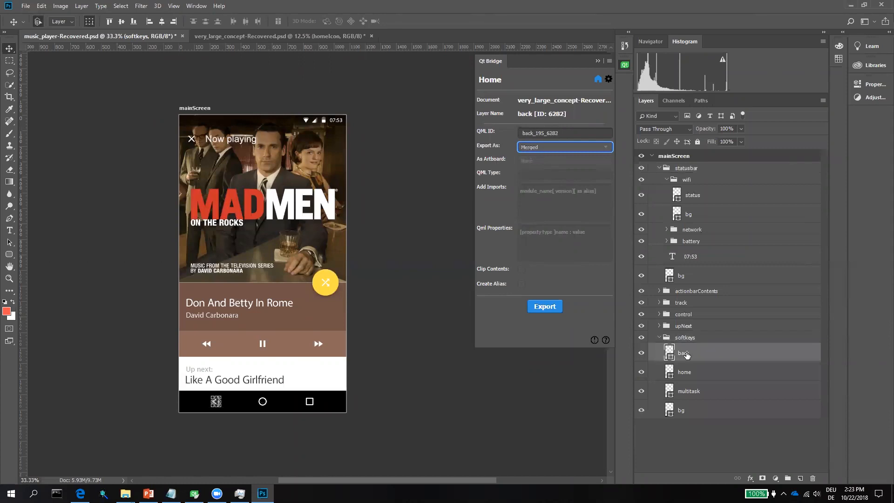
# Step: Hide and reshow the back and home layers, and collapse the softkeys group
pyautogui.click(642, 354)
pyautogui.click(642, 353)
pyautogui.click(642, 373)
pyautogui.click(642, 373)
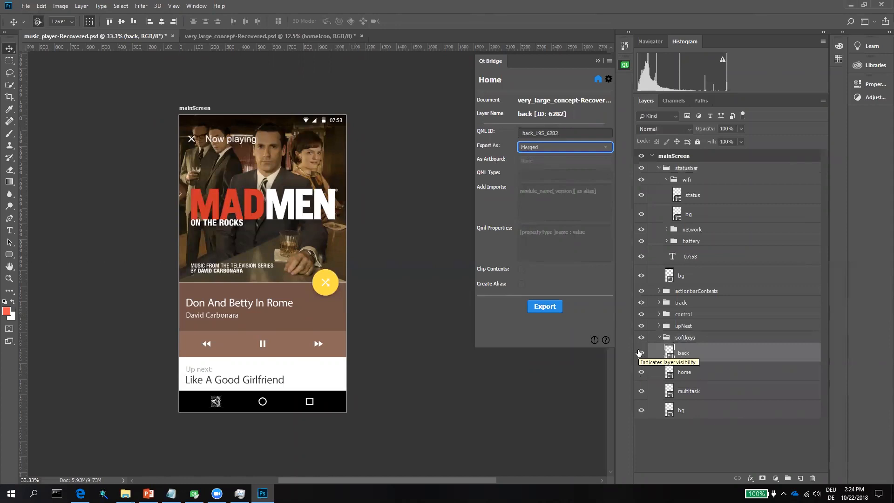
pyautogui.click(659, 337)
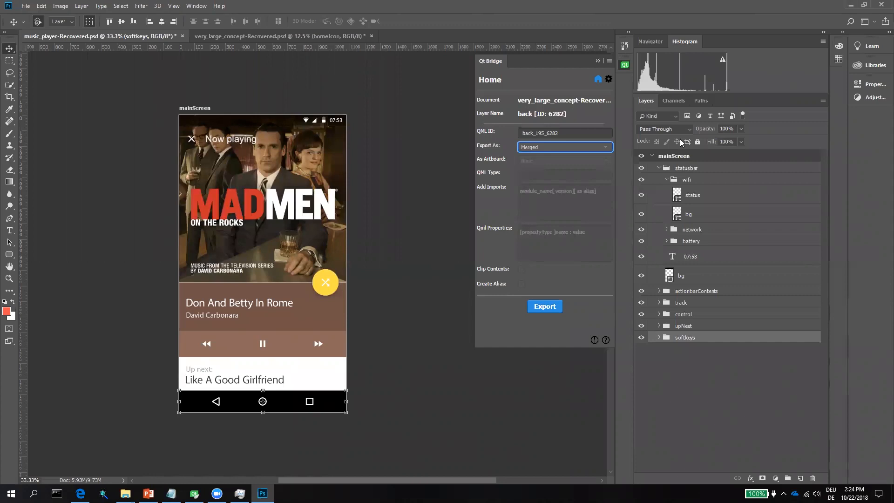
# Step: Try adding a blank artboard to the right of mainScreen, check its As Artboard choices, and delete it
pyautogui.click(607, 161)
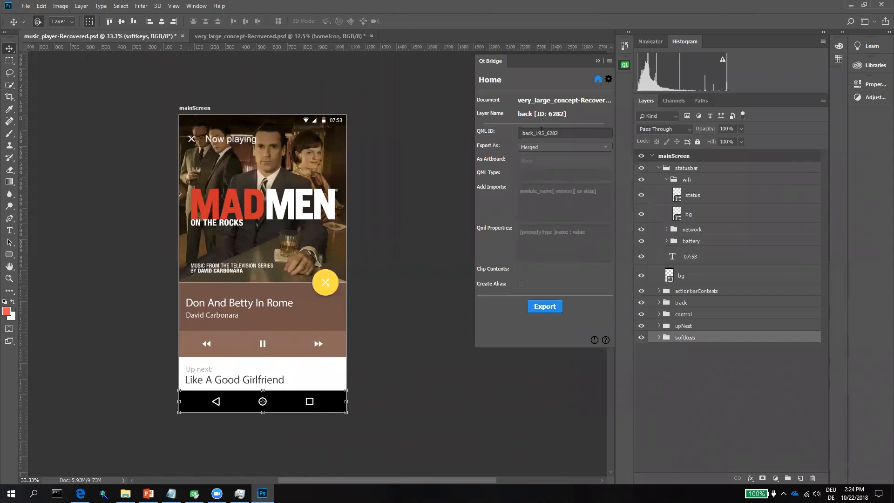
pyautogui.click(260, 115)
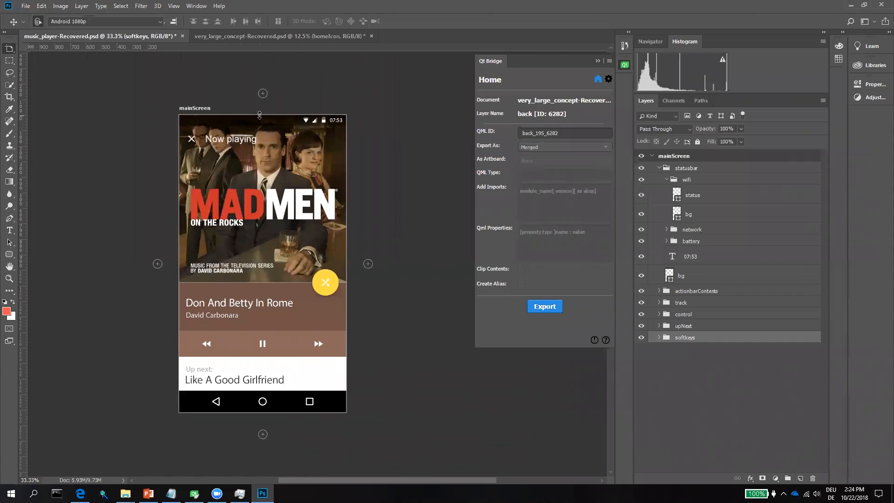
pyautogui.click(368, 264)
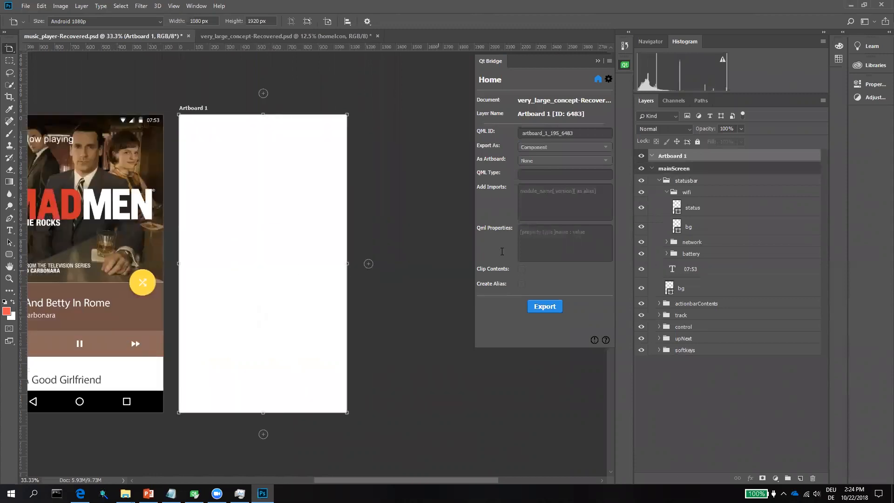
pyautogui.click(551, 161)
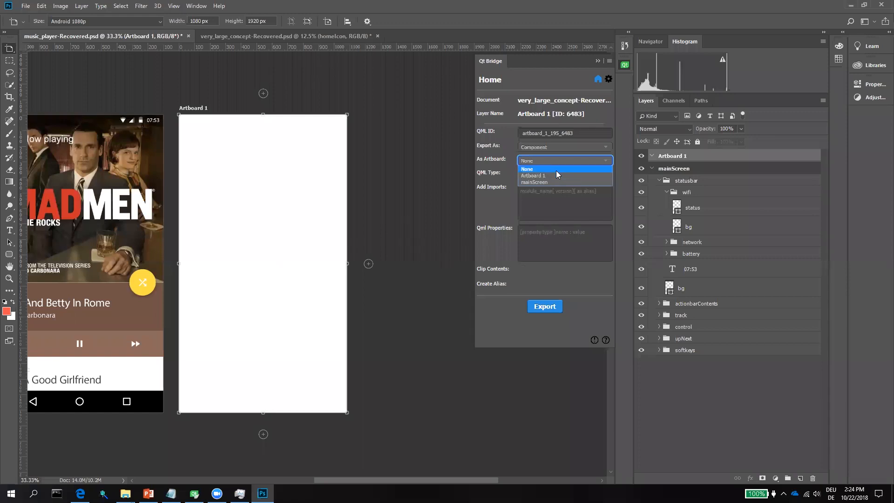
pyautogui.click(404, 85)
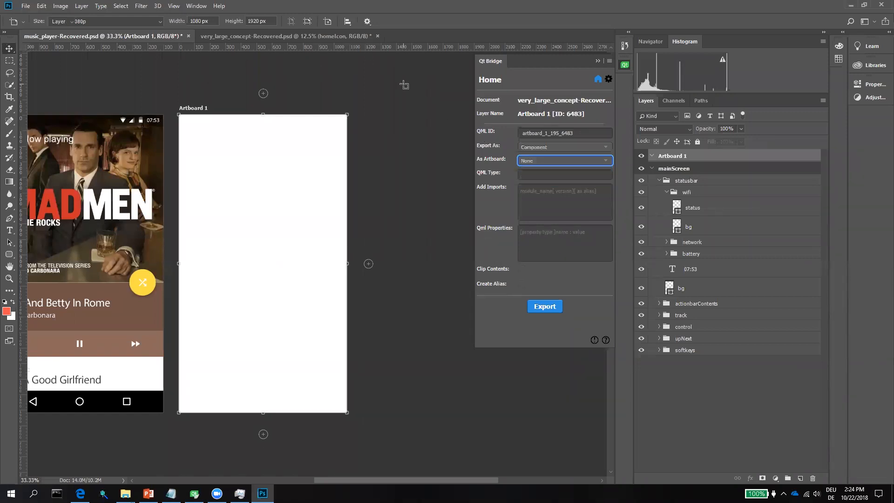
pyautogui.click(296, 136)
pyautogui.press('Delete')
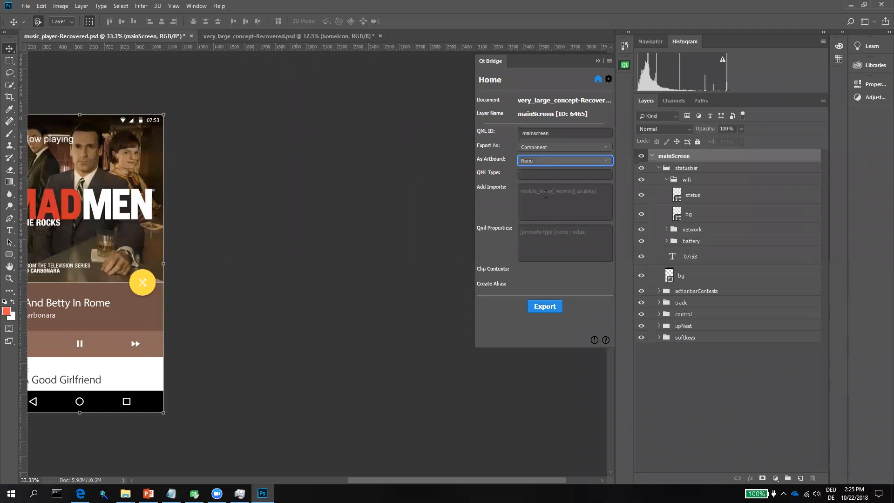
# Step: Check the As Artboard choices for mainScreen, leaving None selected, and bring the whole artboard back into view
pyautogui.click(606, 161)
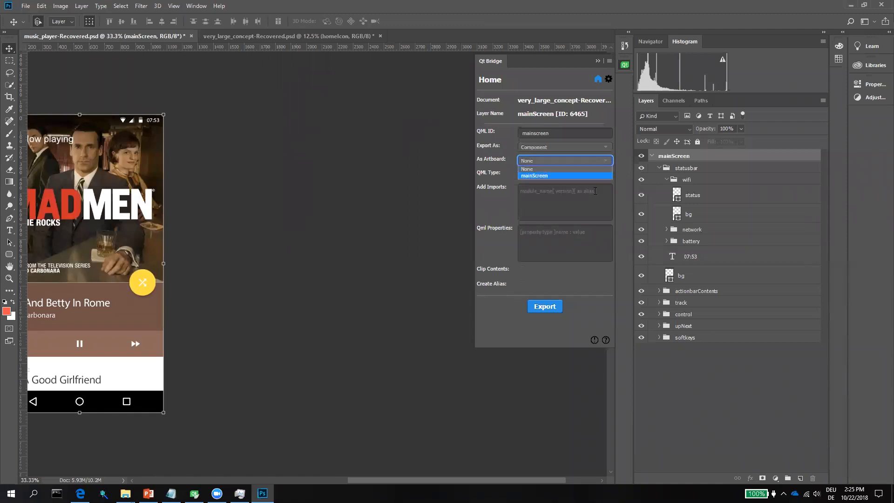
pyautogui.click(375, 182)
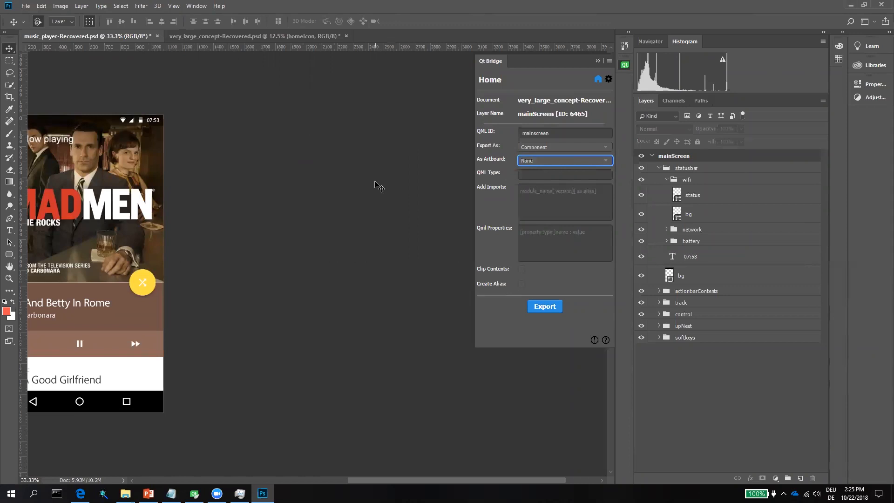
pyautogui.moveTo(406, 478); pyautogui.dragTo(353, 477)
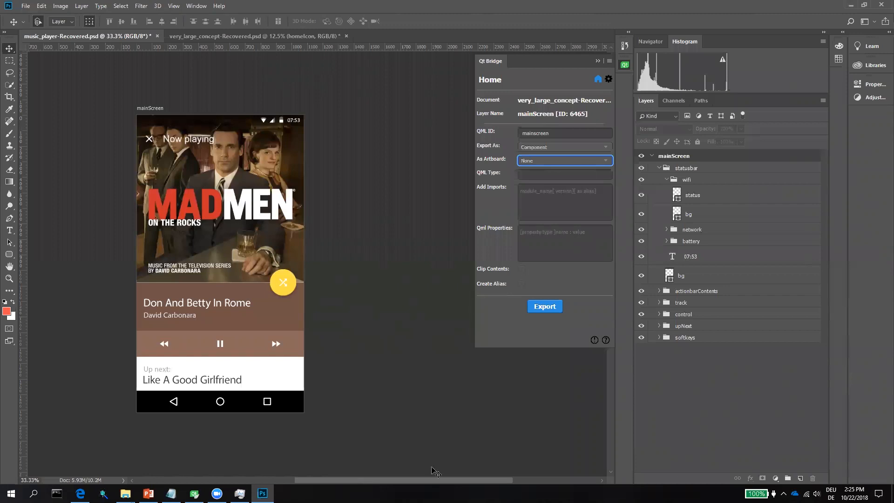
# Step: Try entering "import mzcustomPlugin 1." as an additional import for mainScreen, and clear it
pyautogui.click(541, 174)
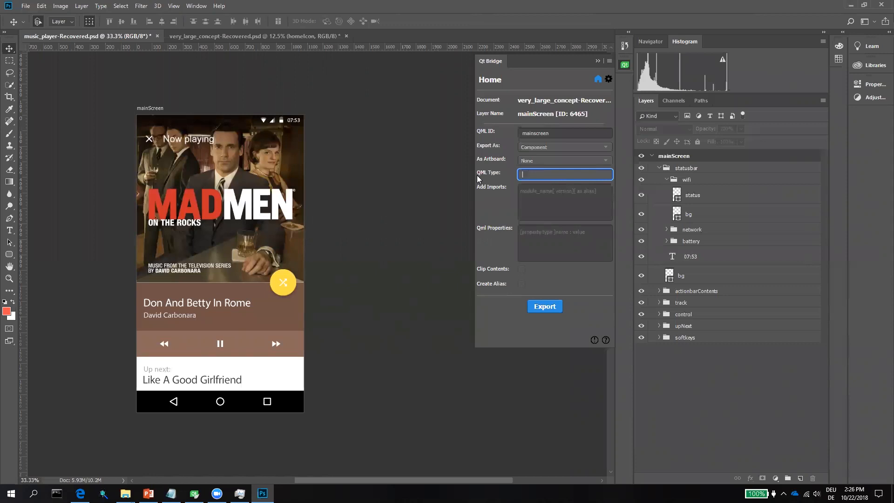
pyautogui.click(535, 179)
pyautogui.click(529, 230)
pyautogui.click(528, 199)
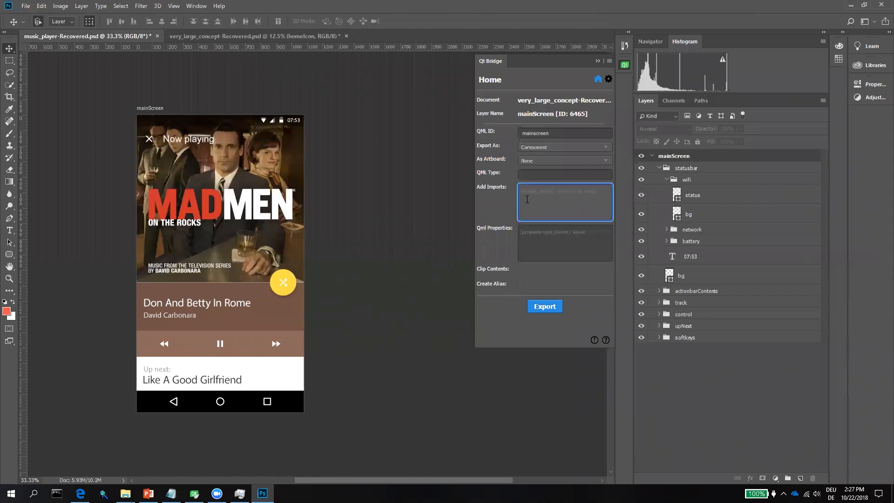
pyautogui.write('import mz')
pyautogui.press('BackSpace')
pyautogui.press('BackSpace')
pyautogui.write('mzcustomPlugin 1.')
pyautogui.press('BackSpace')
# Step: Try entering "property int count: 5" as a QML property of mainScreen, and clear it
pyautogui.click(534, 236)
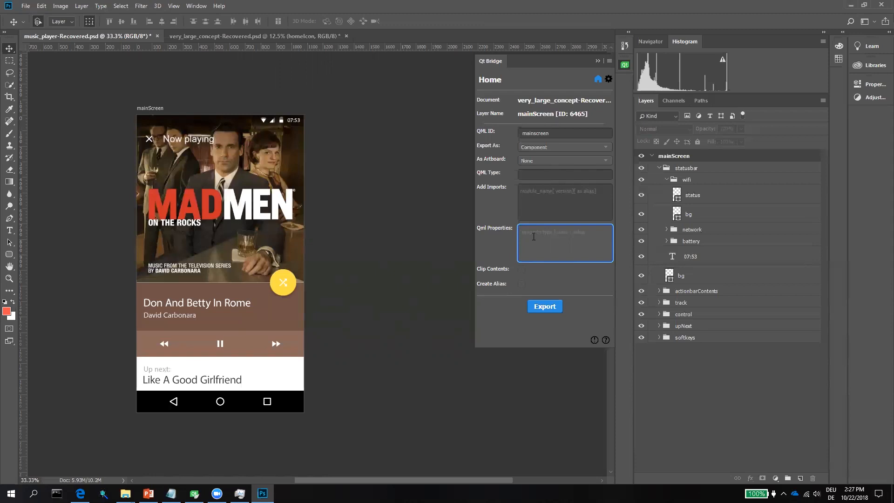
pyautogui.write('int')
pyautogui.press('BackSpace')
pyautogui.press('BackSpace')
pyautogui.write('property int count: 5')
pyautogui.press('BackSpace')
pyautogui.press('BackSpace')
pyautogui.press('BackSpace')
pyautogui.press('BackSpace')
pyautogui.press('BackSpace')
pyautogui.press('BackSpace')
pyautogui.press('BackSpace')
pyautogui.press('BackSpace')
pyautogui.press('BackSpace')
pyautogui.press('BackSpace')
pyautogui.press('BackSpace')
pyautogui.press('BackSpace')
pyautogui.press('BackSpace')
pyautogui.press('BackSpace')
pyautogui.press('BackSpace')
pyautogui.press('BackSpace')
pyautogui.press('BackSpace')
pyautogui.press('BackSpace')
pyautogui.press('BackSpace')
pyautogui.press('BackSpace')
# Step: Collapse the statusbar group, select the actionbarContents group, and hide and reshow it
pyautogui.click(659, 168)
pyautogui.click(680, 182)
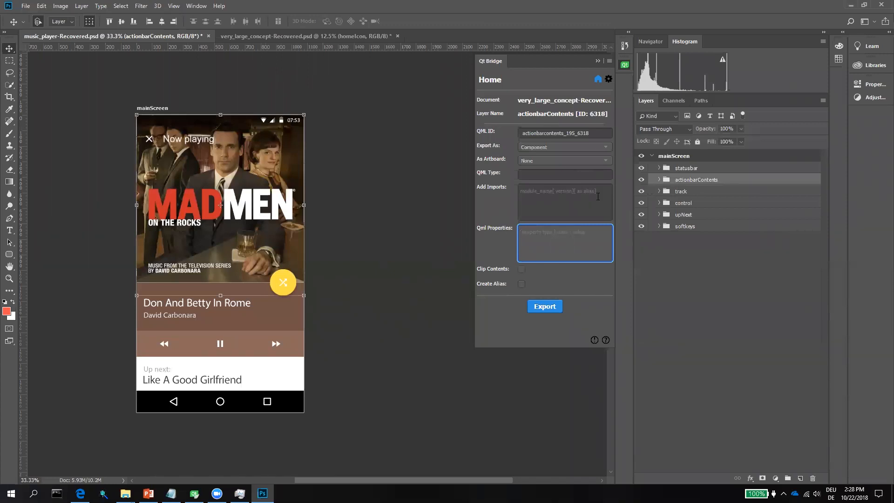
pyautogui.click(641, 180)
pyautogui.click(641, 179)
pyautogui.click(642, 179)
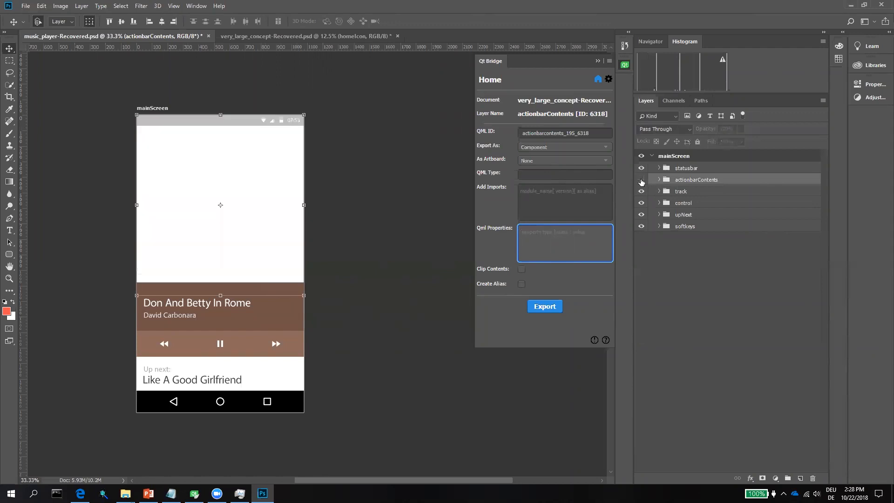
pyautogui.click(641, 179)
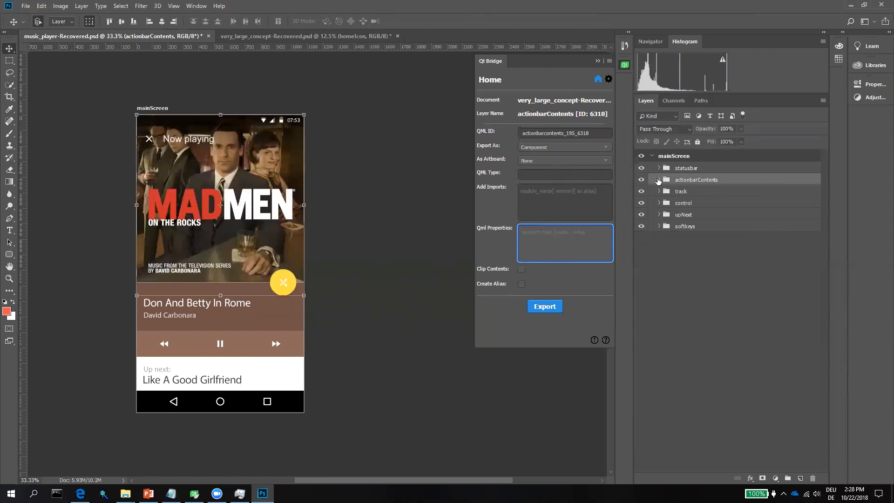
# Step: Expand the actionbarContents group, and hide and reshow its close and Now playing layers
pyautogui.click(658, 180)
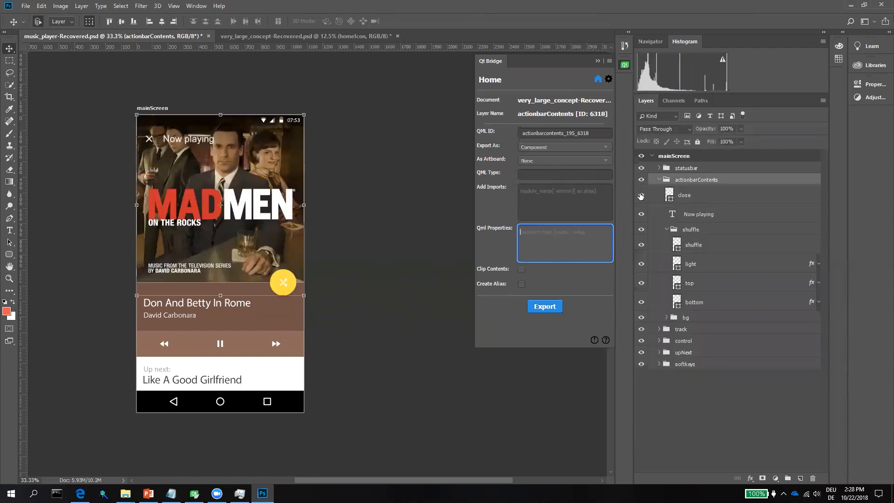
pyautogui.click(642, 195)
pyautogui.click(642, 195)
pyautogui.click(642, 195)
pyautogui.click(642, 196)
pyautogui.click(641, 215)
pyautogui.click(643, 216)
pyautogui.click(643, 216)
pyautogui.click(643, 216)
# Step: Hide and reshow the shuffle group, and check the export settings of its shuffle, light, top and bottom layers
pyautogui.click(642, 231)
pyautogui.click(642, 231)
pyautogui.click(642, 230)
pyautogui.click(643, 231)
pyautogui.click(687, 245)
pyautogui.click(691, 266)
pyautogui.click(691, 284)
pyautogui.click(696, 303)
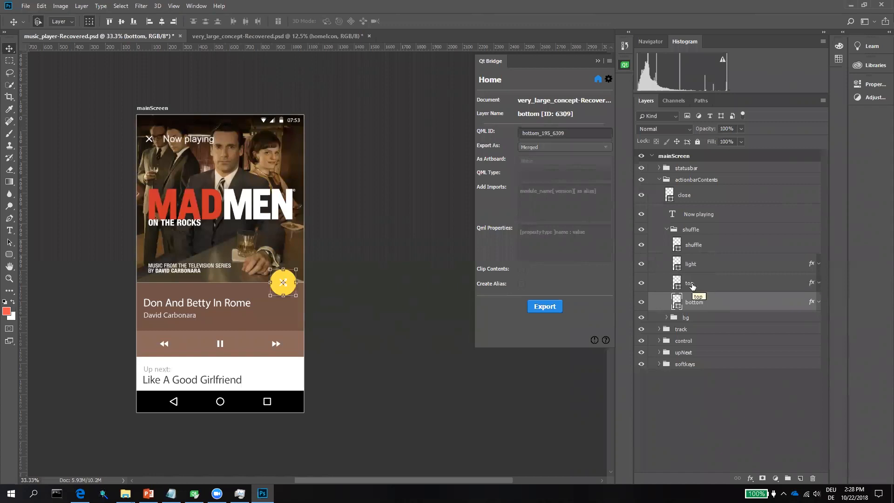
# Step: Compare the export settings of the shuffle, bottom, top and light layers with those of the shuffle group
pyautogui.hotkey('alt', ']')
pyautogui.hotkey('alt', ']')
pyautogui.hotkey('alt', ']')
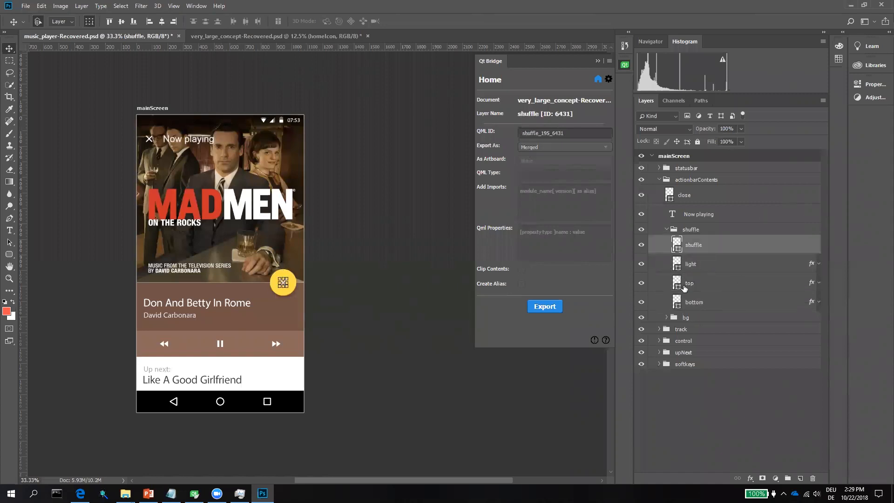
pyautogui.click(690, 302)
pyautogui.click(692, 282)
pyautogui.click(692, 264)
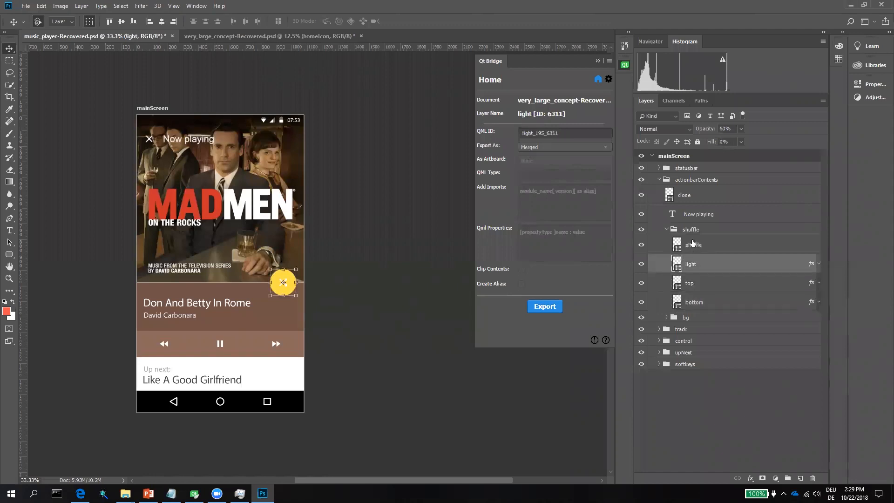
pyautogui.click(692, 245)
pyautogui.click(690, 230)
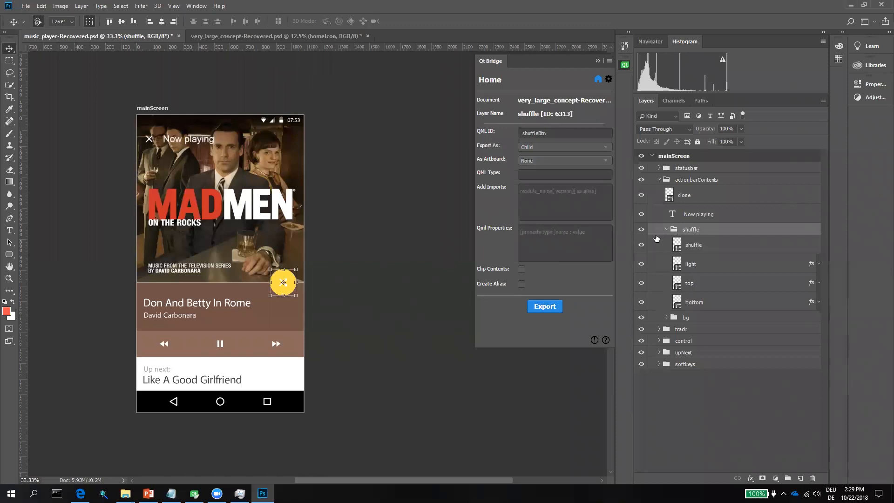
# Step: Hide and reshow the shuffle group, and compare its export settings with those of the actionbarContents group
pyautogui.click(641, 229)
pyautogui.click(641, 229)
pyautogui.click(641, 230)
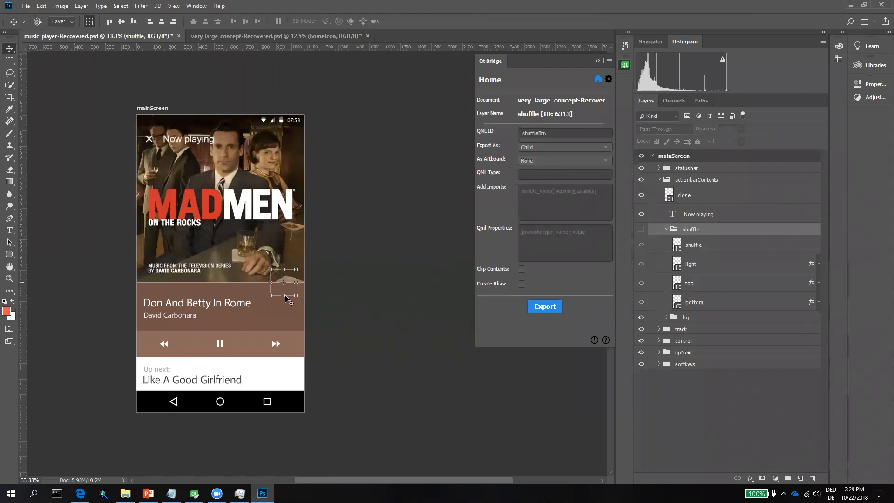
pyautogui.click(642, 230)
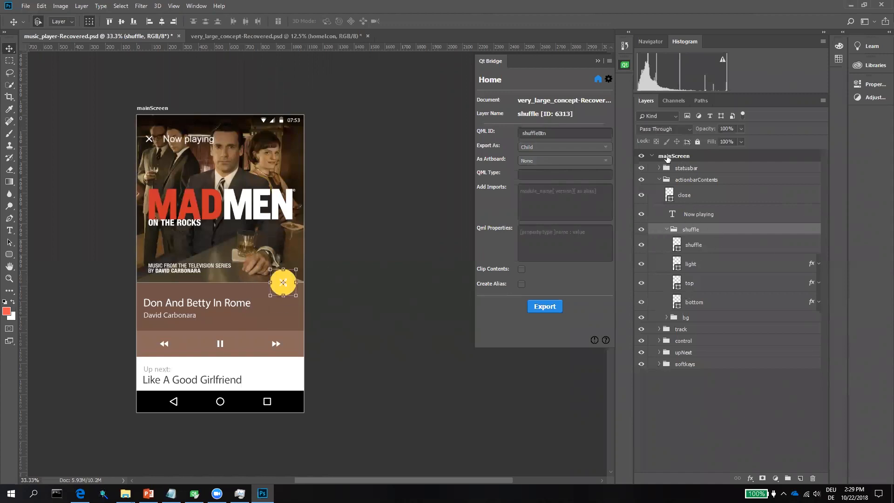
pyautogui.click(682, 181)
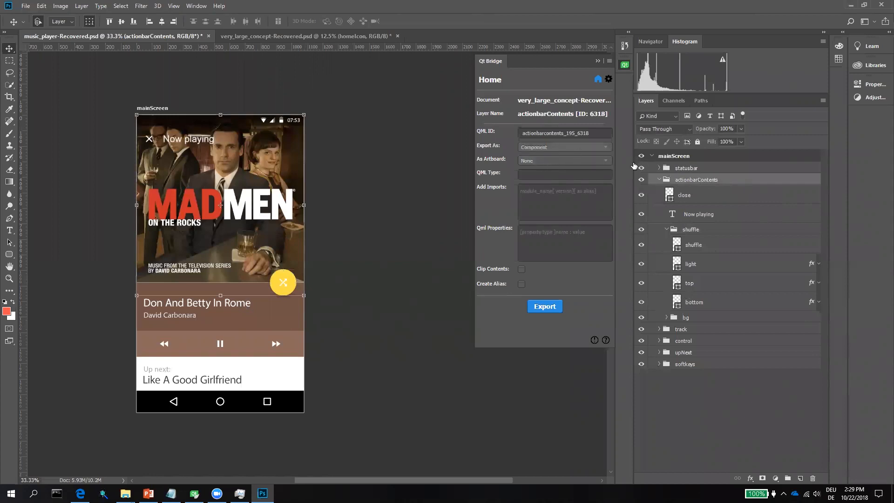
pyautogui.click(686, 233)
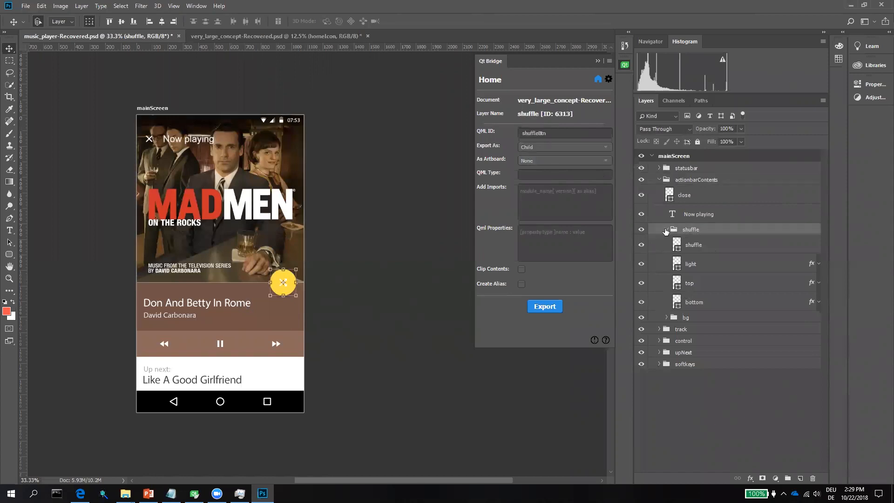
# Step: Review the export settings of each layer from shuffle to bottom, and toggle the shuffle group's visibility off and on
pyautogui.click(697, 249)
pyautogui.click(691, 264)
pyautogui.click(689, 283)
pyautogui.click(694, 302)
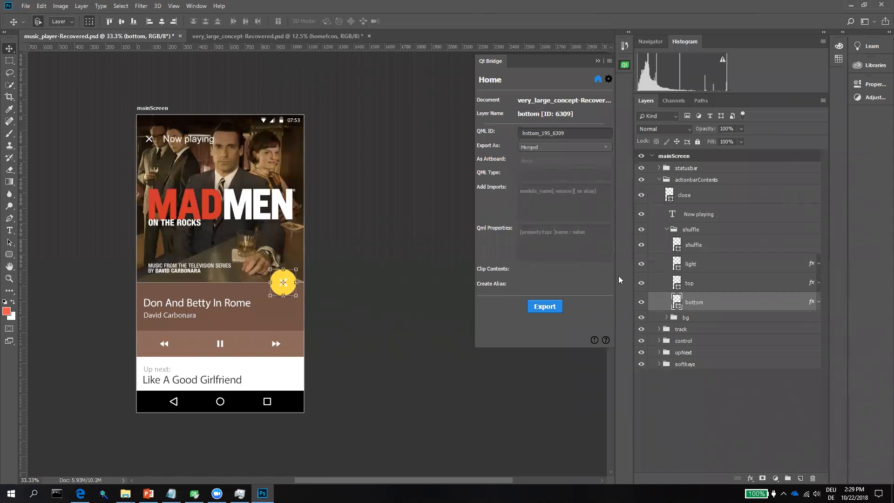
pyautogui.click(642, 230)
pyautogui.click(643, 230)
# Step: Expand and select the track group, and hide and reshow it
pyautogui.click(660, 329)
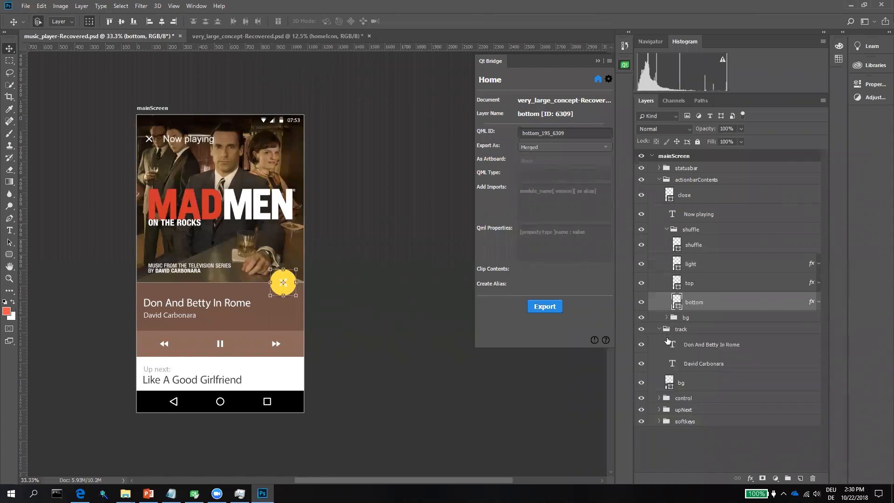
pyautogui.click(677, 331)
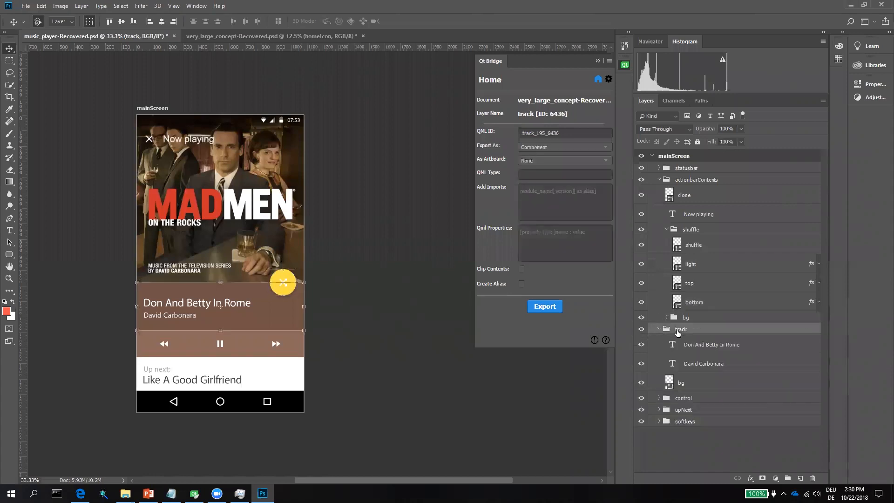
pyautogui.click(642, 330)
pyautogui.click(643, 331)
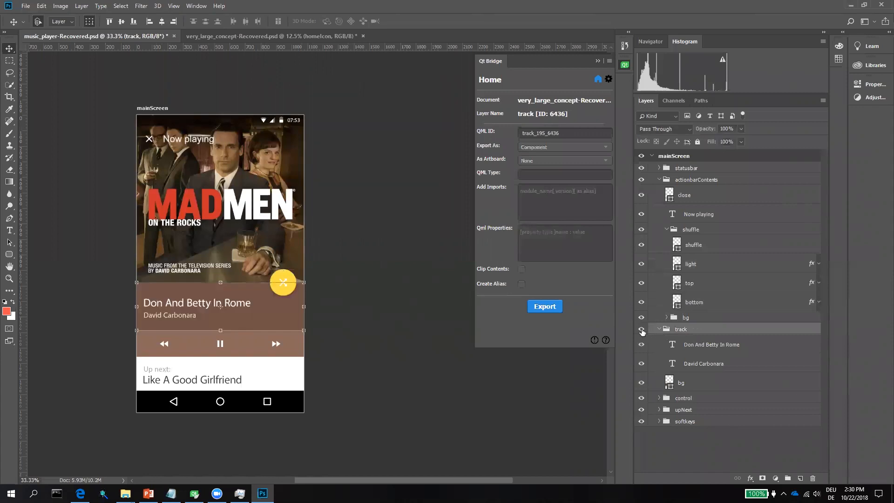
# Step: Check the available export types for the artist text layer and the export settings of the Don And Betty In Rome layer
pyautogui.click(695, 360)
pyautogui.click(579, 148)
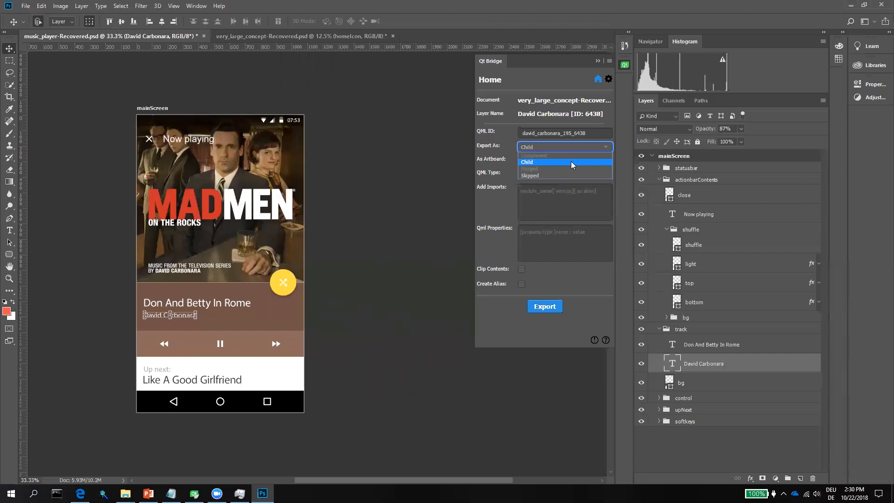
pyautogui.click(610, 147)
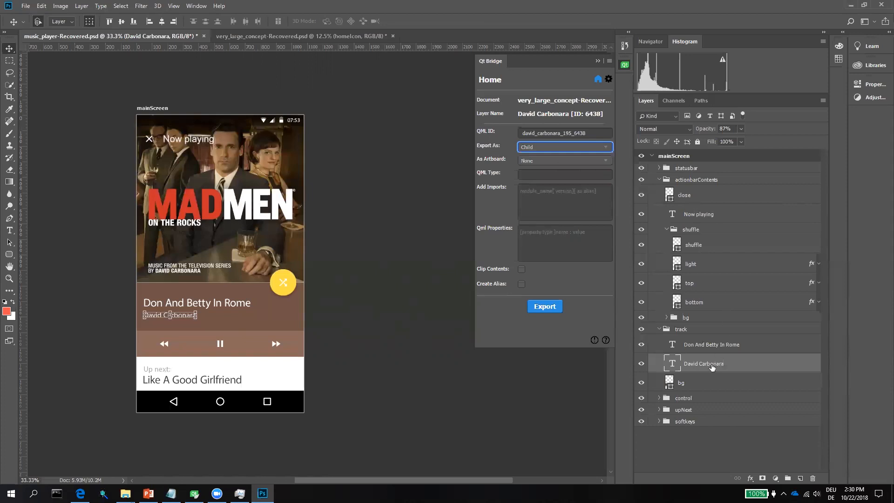
pyautogui.click(701, 345)
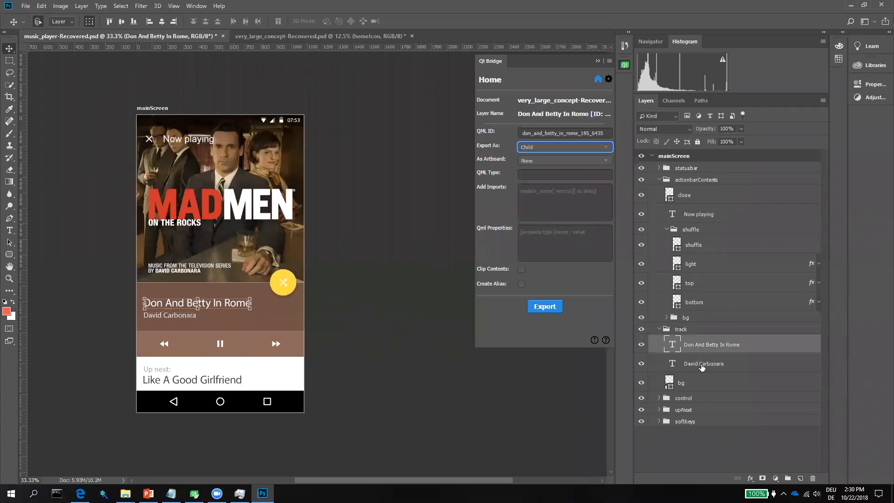
# Step: Set the QML ID of the artist text layer in the track group to singer
pyautogui.click(703, 363)
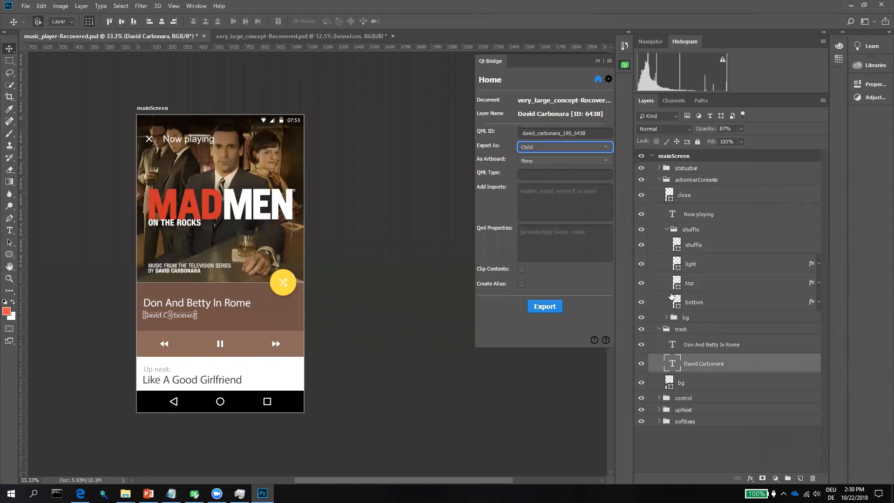
pyautogui.click(590, 133)
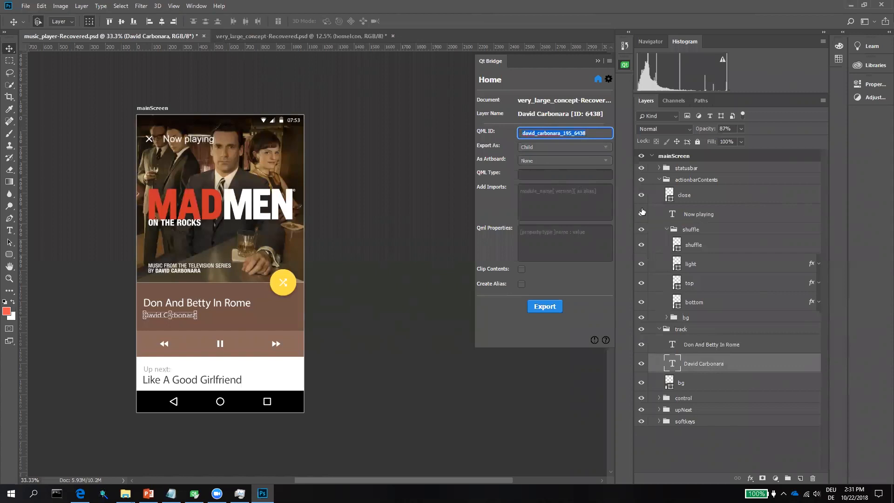
pyautogui.write('singer')
# Step: Select the track group's bg layer, and toggle the visibility of that layer and the control group off and on
pyautogui.click(647, 387)
pyautogui.click(644, 384)
pyautogui.click(644, 384)
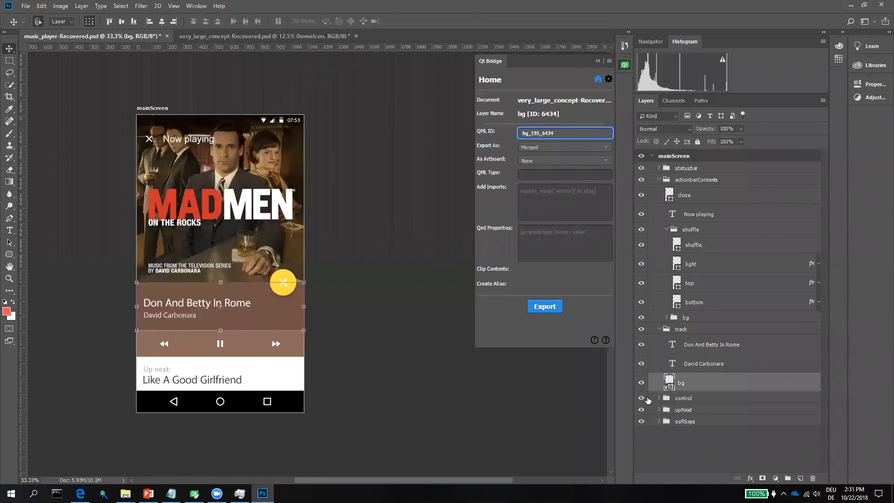
pyautogui.click(641, 399)
pyautogui.click(641, 399)
# Step: Expand the control group, and hide and reshow its playback button layers next, prev and pause
pyautogui.click(659, 398)
pyautogui.scroll(-2, 661, 400)
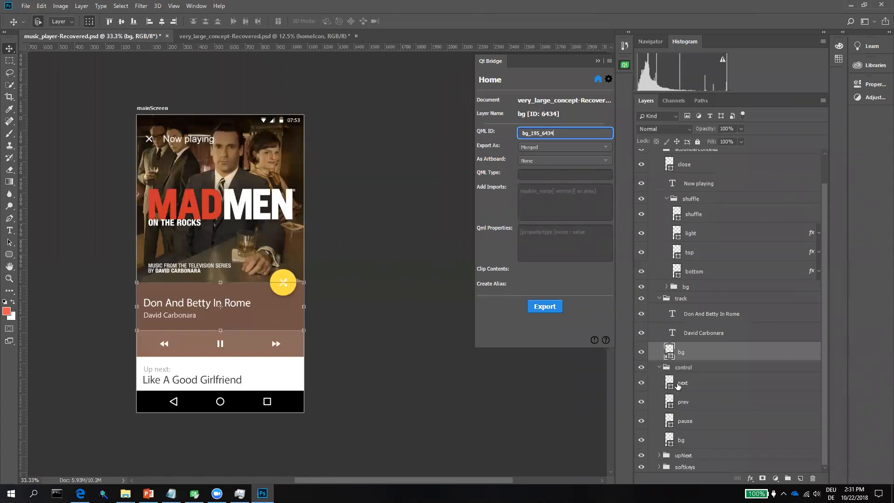
pyautogui.click(642, 383)
pyautogui.click(642, 383)
pyautogui.click(641, 401)
pyautogui.click(642, 421)
pyautogui.click(642, 421)
# Step: Check the export settings of the pause, prev and next layers and of the control group
pyautogui.click(685, 422)
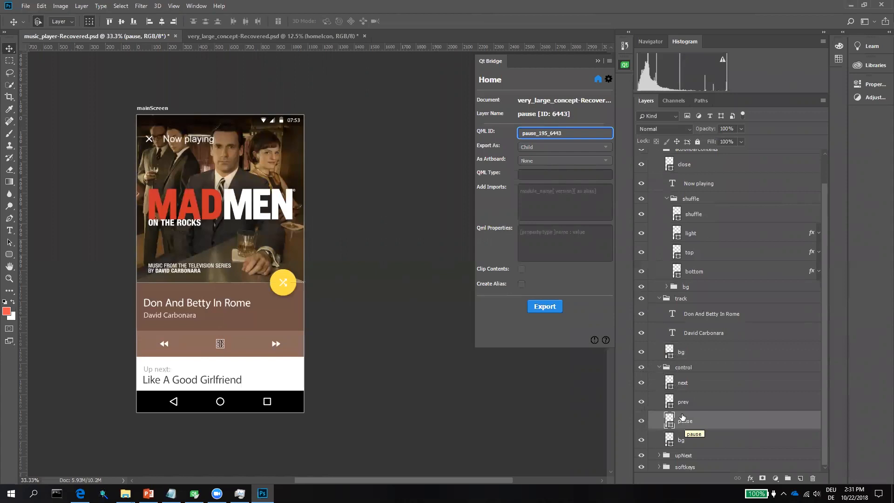
pyautogui.click(528, 149)
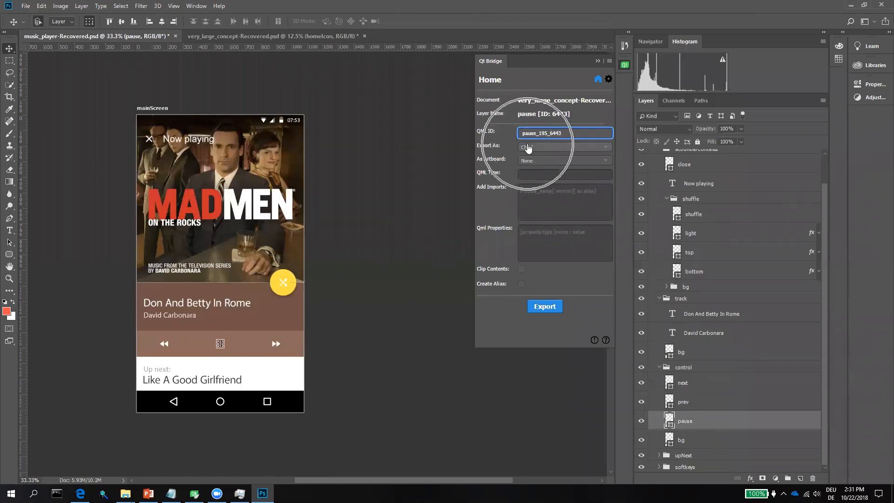
pyautogui.click(677, 402)
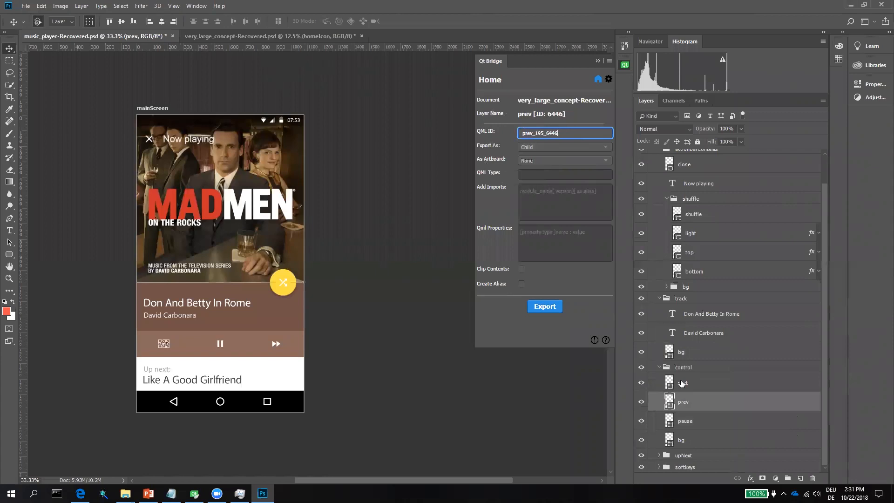
pyautogui.click(681, 383)
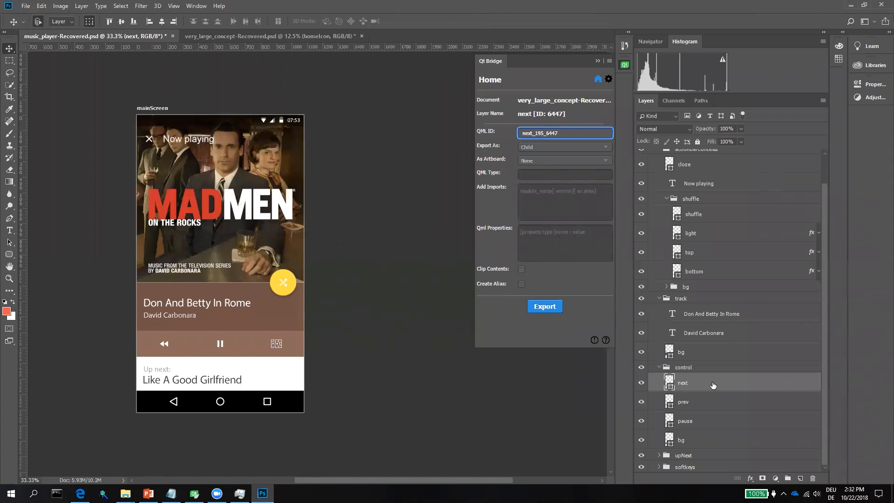
pyautogui.click(681, 368)
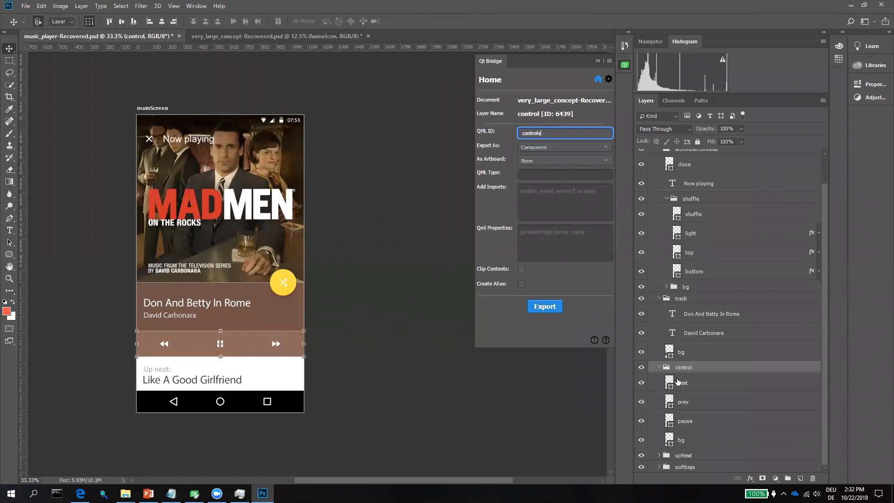
# Step: Try out the Create Alias and Clip Contents options on the control group's next layer
pyautogui.click(681, 386)
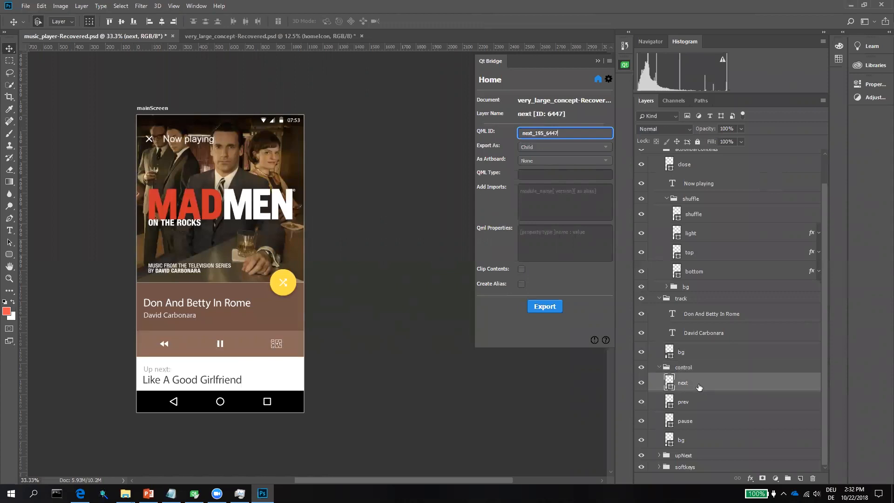
pyautogui.click(521, 285)
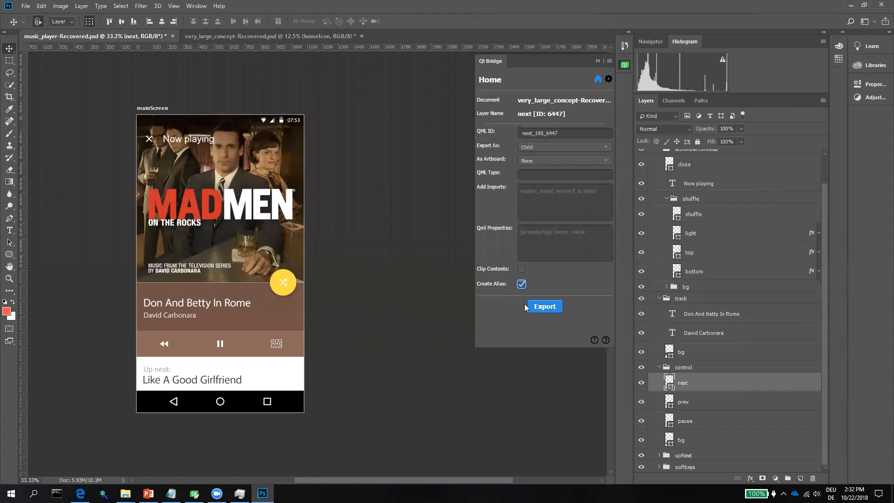
pyautogui.click(533, 237)
pyautogui.click(557, 243)
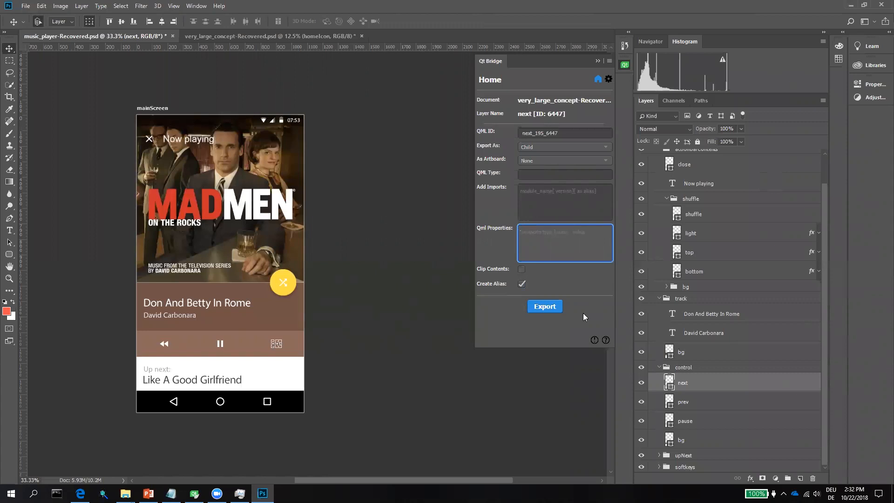
pyautogui.click(523, 269)
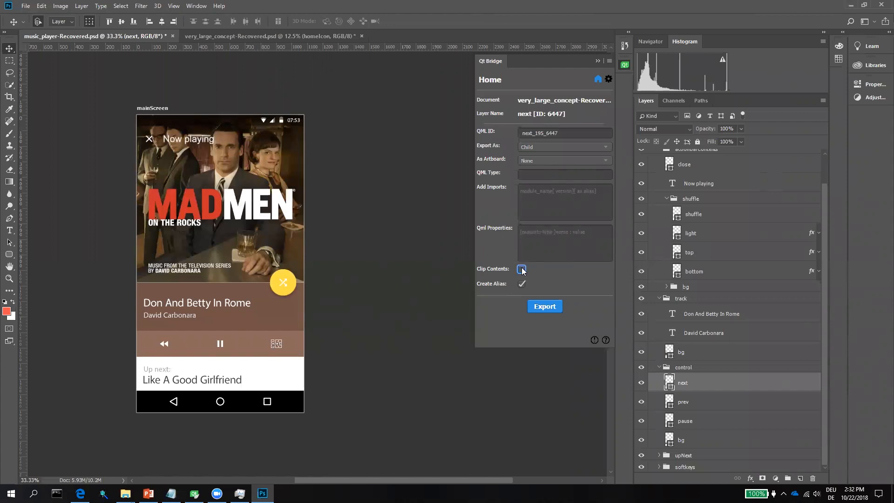
pyautogui.click(522, 283)
# Step: Start the Qt Bridge export of the document, and switch to Qt Design Studio
pyautogui.click(548, 310)
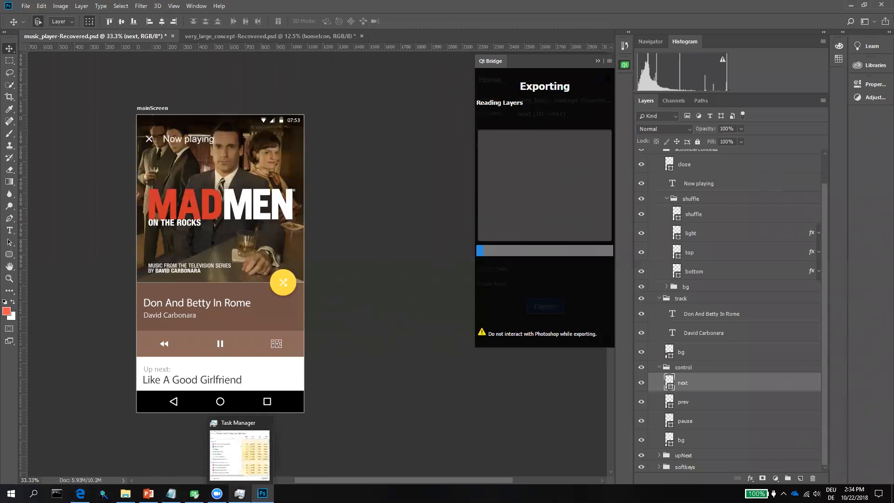
pyautogui.moveTo(194, 494)
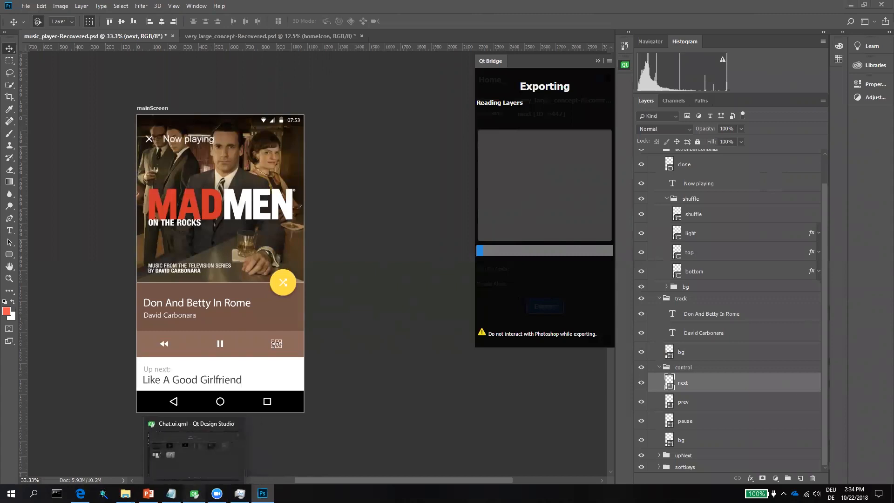
pyautogui.click(194, 449)
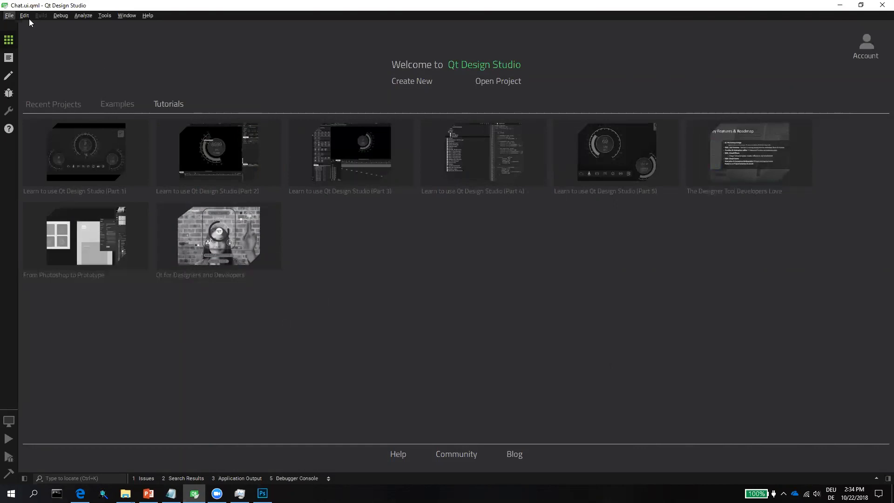
# Step: Start a new project from the general Qt Quick Application - Empty template, after viewing the Mobile and Desktop templates
pyautogui.click(408, 81)
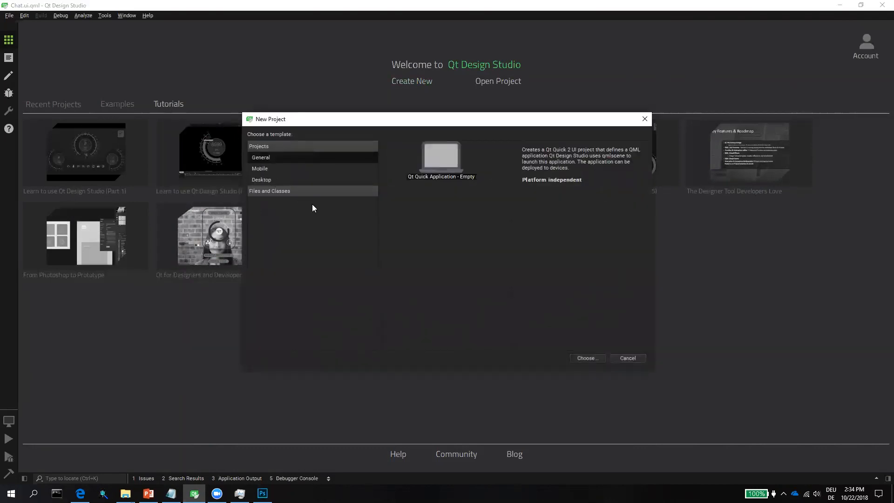
pyautogui.click(270, 169)
pyautogui.click(273, 180)
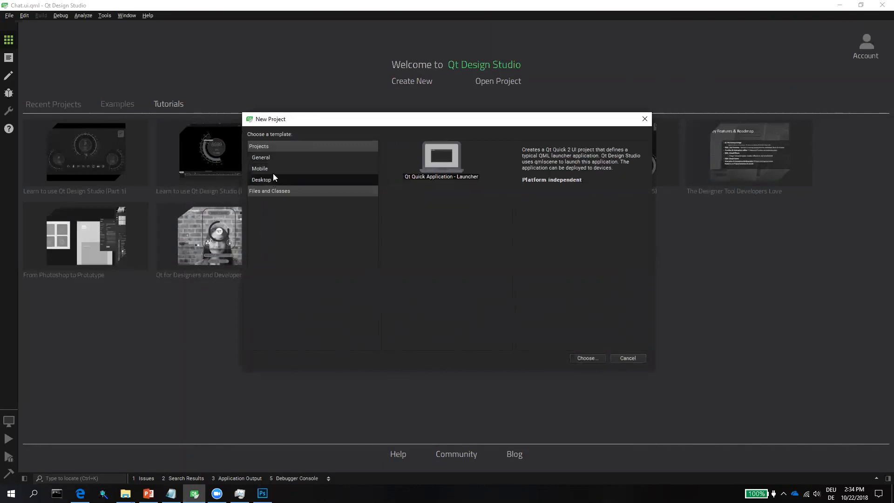
pyautogui.click(272, 159)
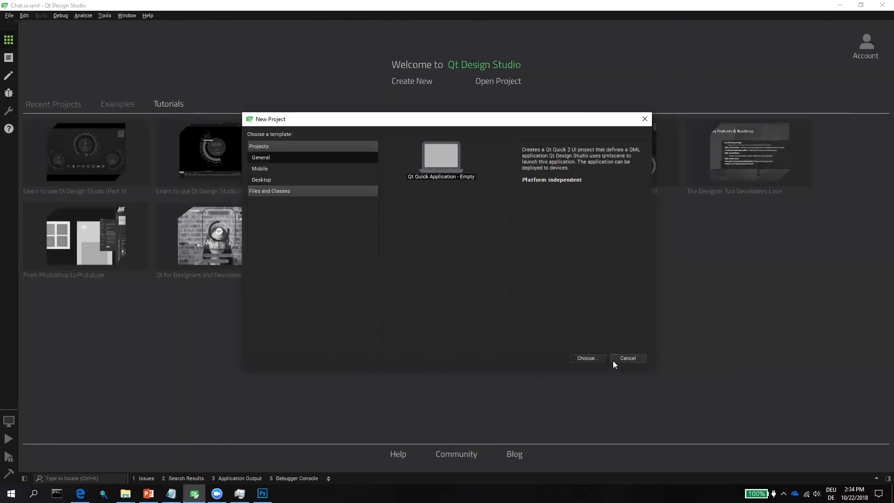
pyautogui.click(587, 359)
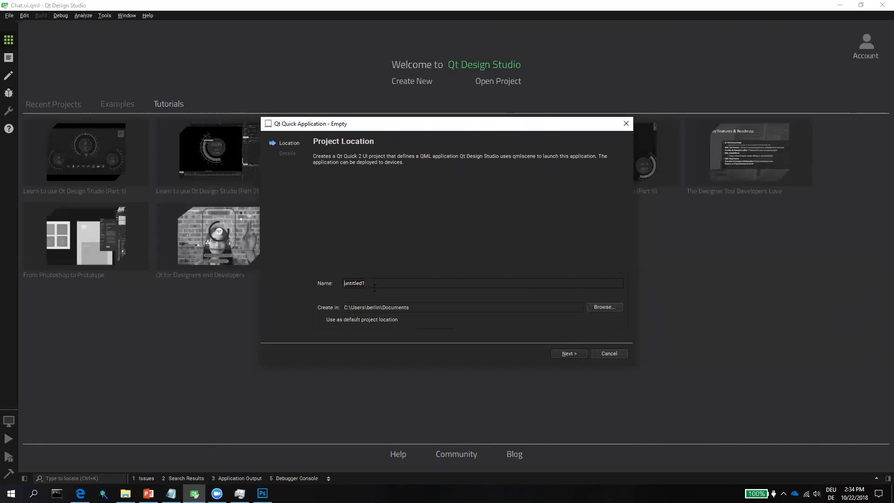
# Step: Name the project musicPlayer and create it with the 1280 x 720 screen resolution and the Default controls style
pyautogui.press('BackSpace')
pyautogui.press('BackSpace')
pyautogui.press('BackSpace')
pyautogui.press('BackSpace')
pyautogui.press('BackSpace')
pyautogui.press('BackSpace')
pyautogui.press('BackSpace')
pyautogui.press('BackSpace')
pyautogui.press('BackSpace')
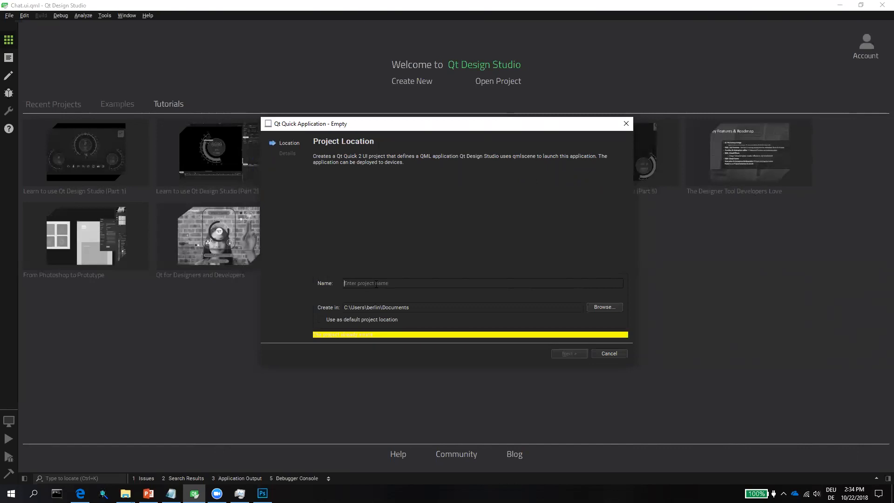
pyautogui.write('music')
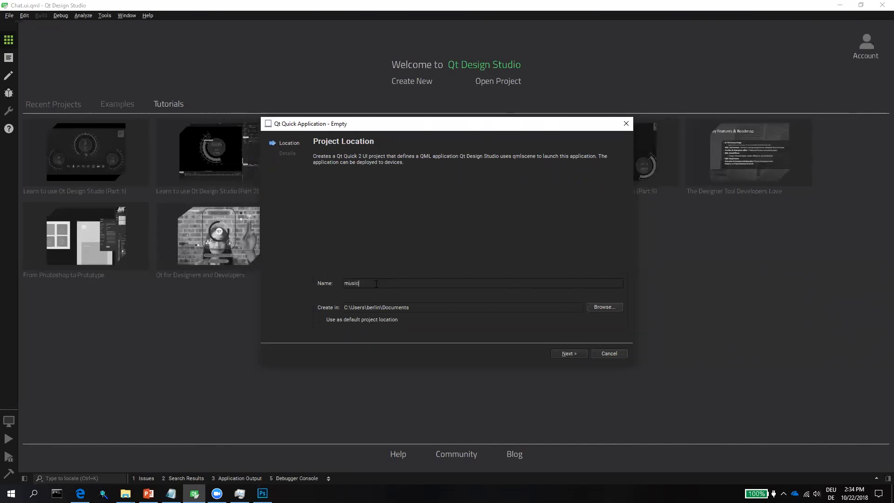
pyautogui.write('Player')
pyautogui.click(577, 354)
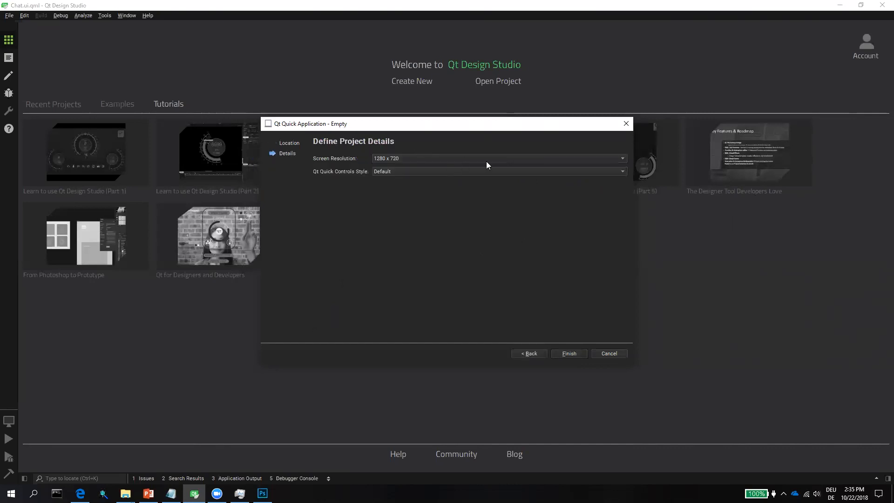
pyautogui.click(570, 353)
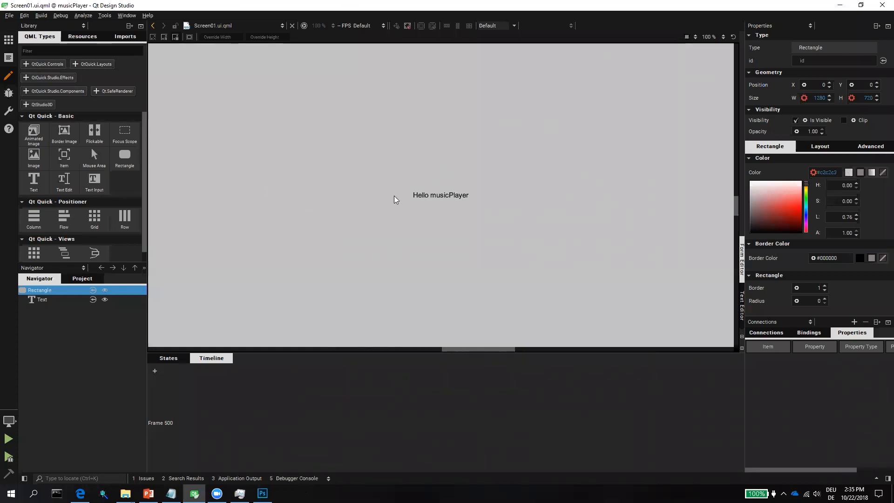
# Step: Examine the new project's text item, Screen01.ui.qml source and imports folder, and run the application for a brief preview
pyautogui.click(421, 194)
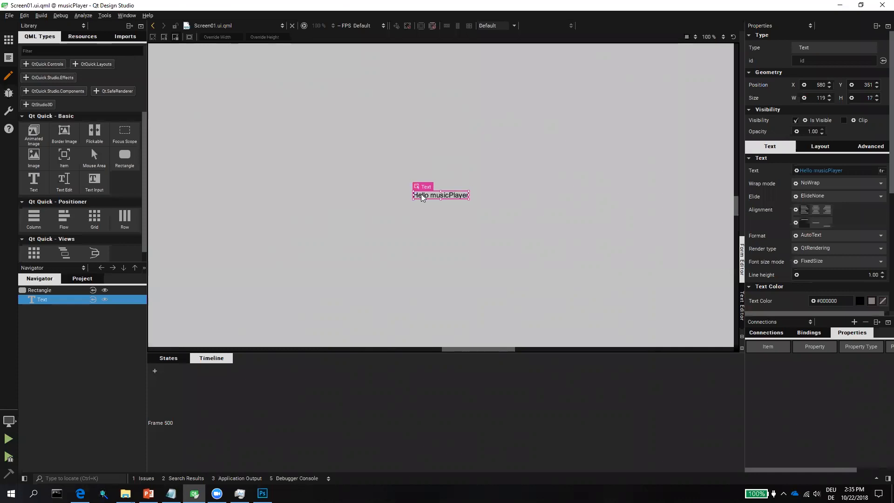
pyautogui.click(9, 57)
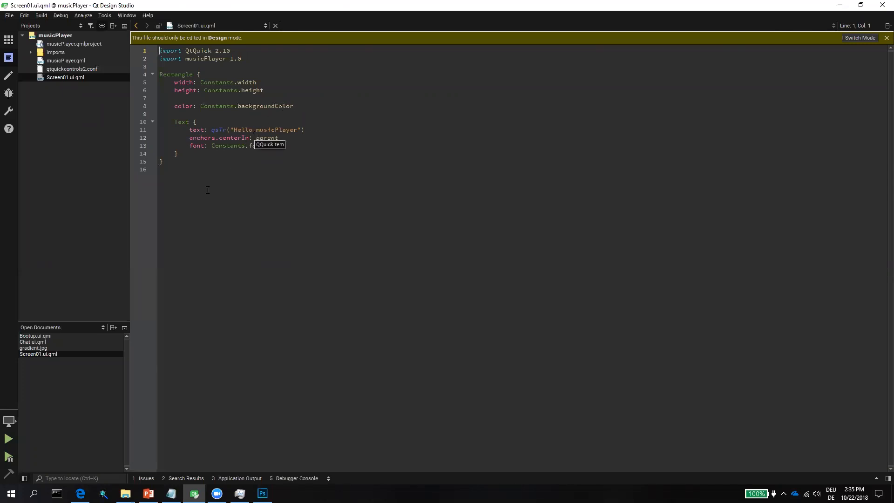
pyautogui.click(31, 52)
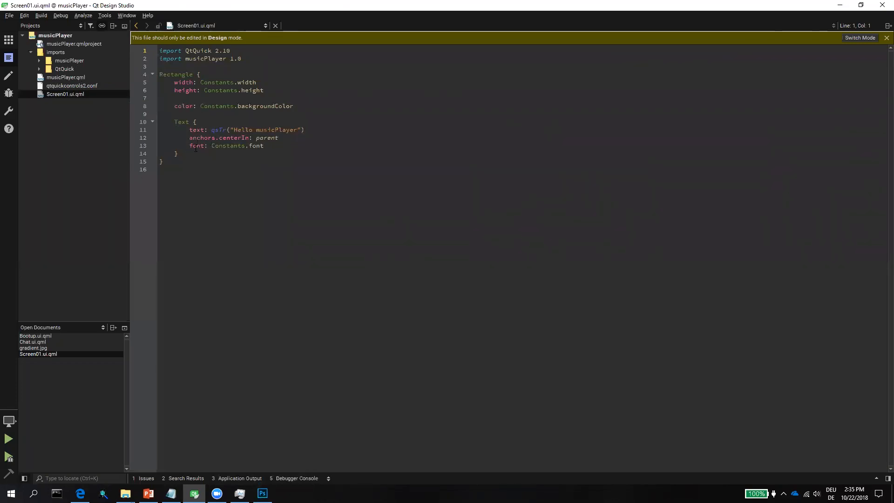
pyautogui.click(13, 446)
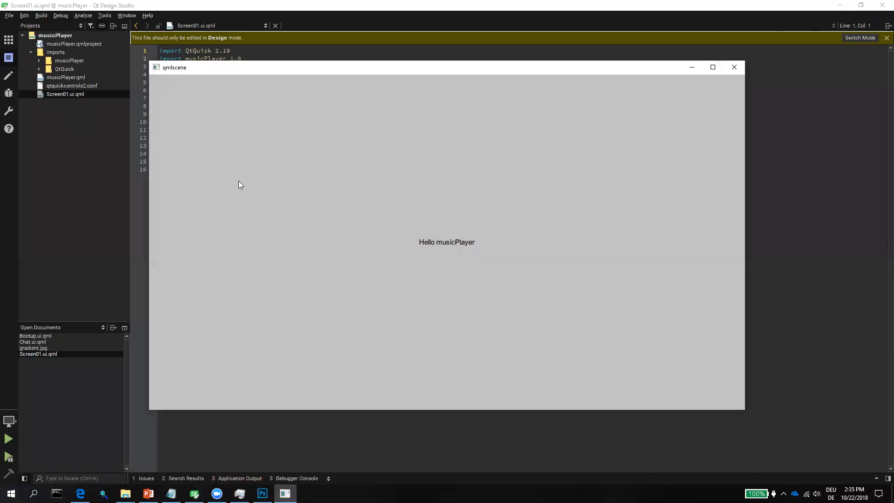
pyautogui.click(735, 67)
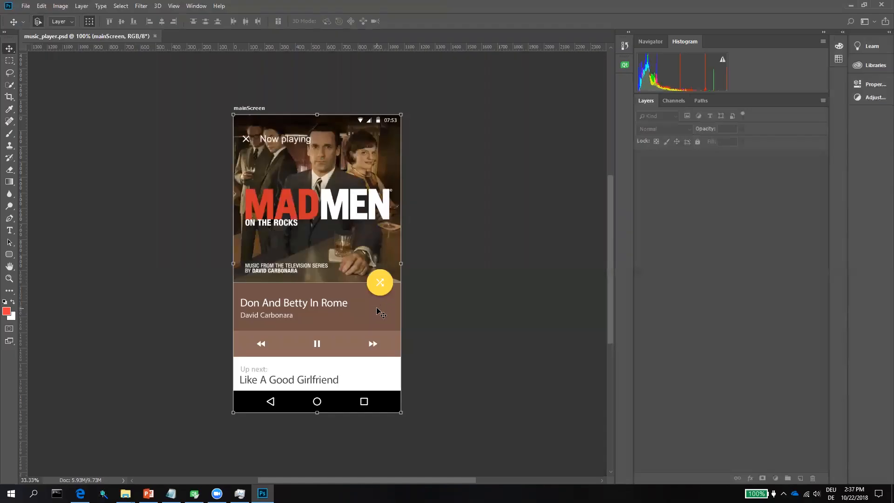
# Step: In Photoshop, export the music_player.psd document with Qt Bridge, overwriting the existing metadata file
pyautogui.click(625, 65)
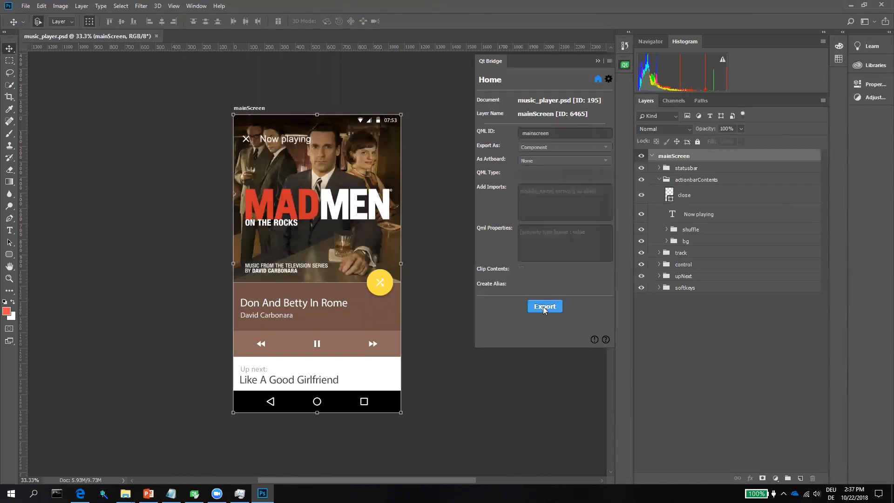
pyautogui.click(543, 307)
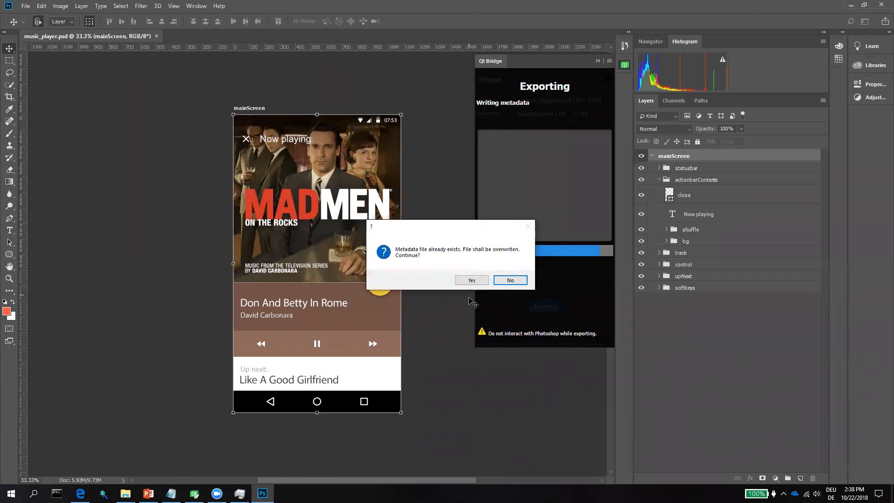
pyautogui.click(470, 280)
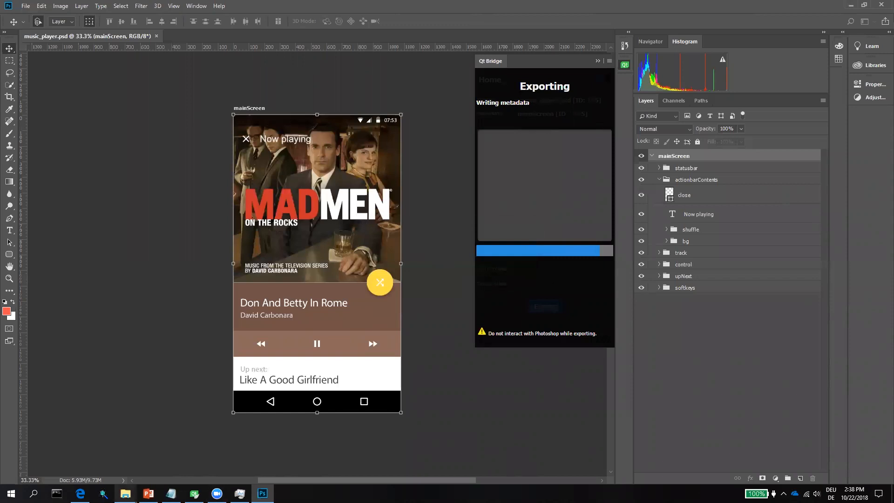
# Step: Open the music_player.psd_195 folder in File Explorer and examine the exported PNG images and the music_player.metadata file
pyautogui.moveTo(126, 493)
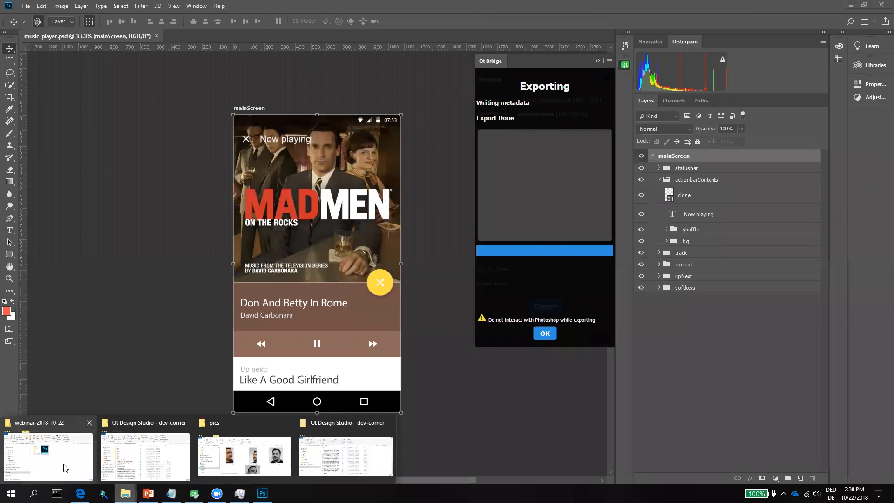
pyautogui.click(77, 459)
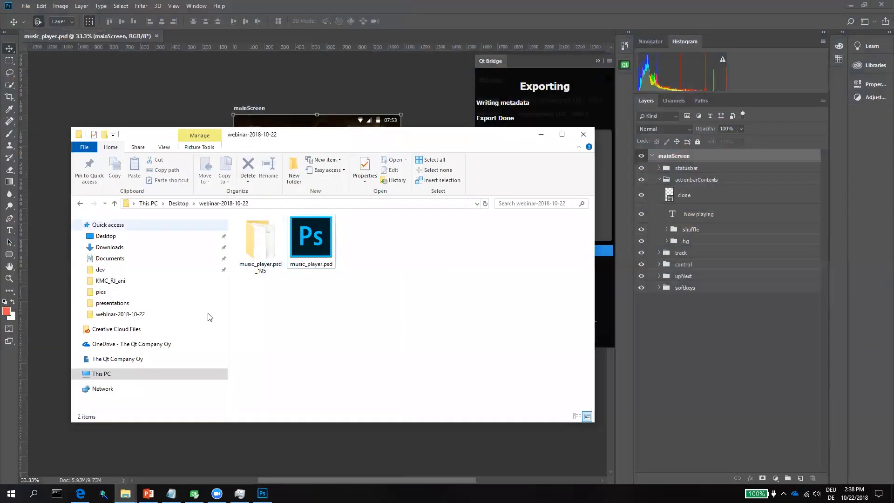
pyautogui.click(259, 254)
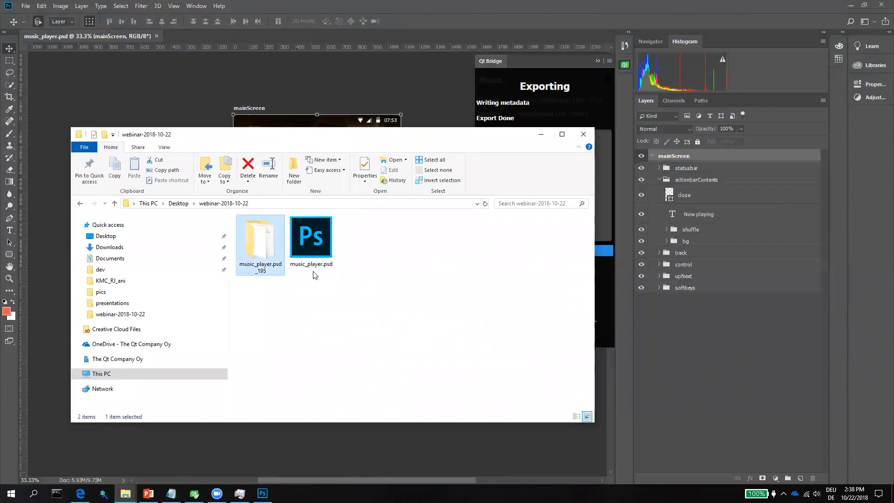
pyautogui.doubleClick(268, 246)
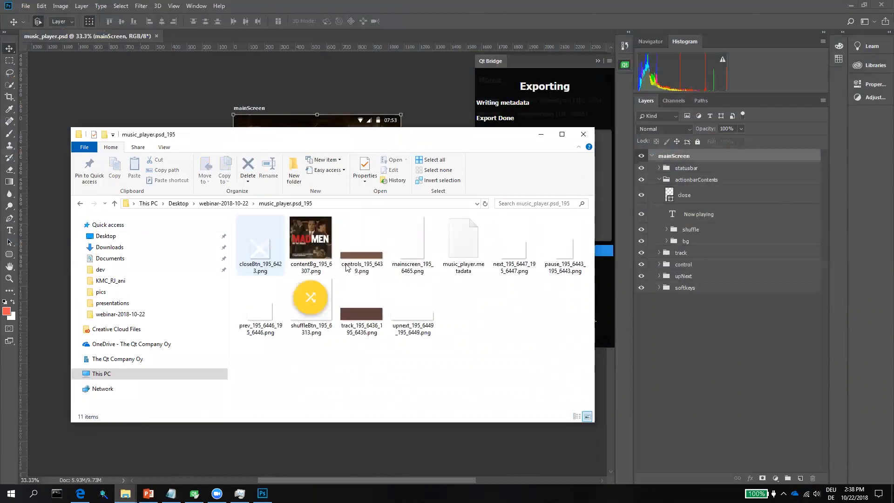
pyautogui.click(302, 251)
pyautogui.click(357, 272)
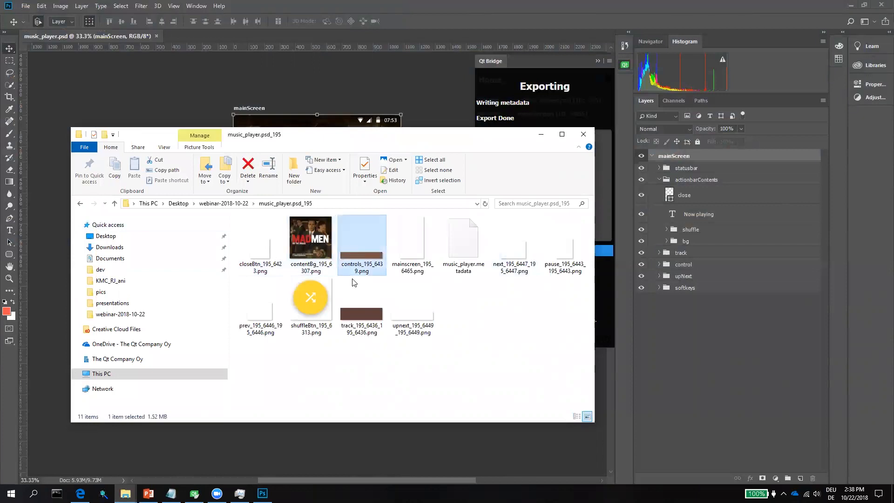
pyautogui.click(307, 302)
pyautogui.click(261, 305)
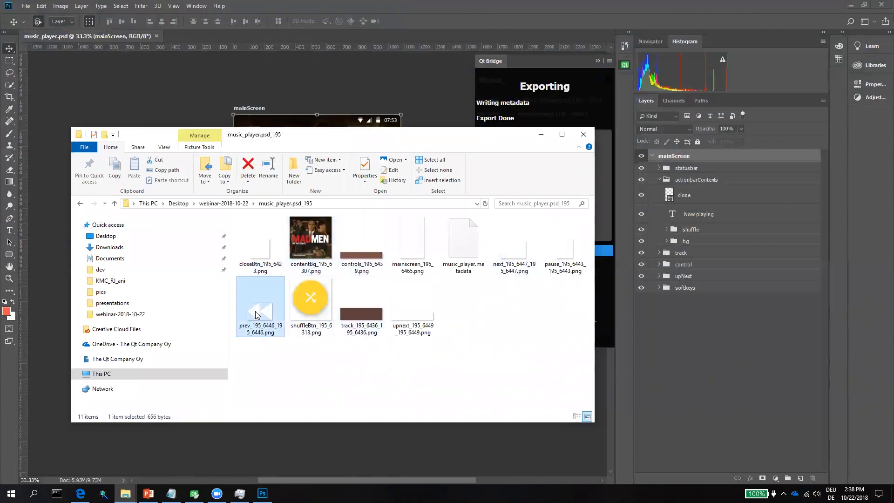
pyautogui.click(261, 247)
pyautogui.click(478, 244)
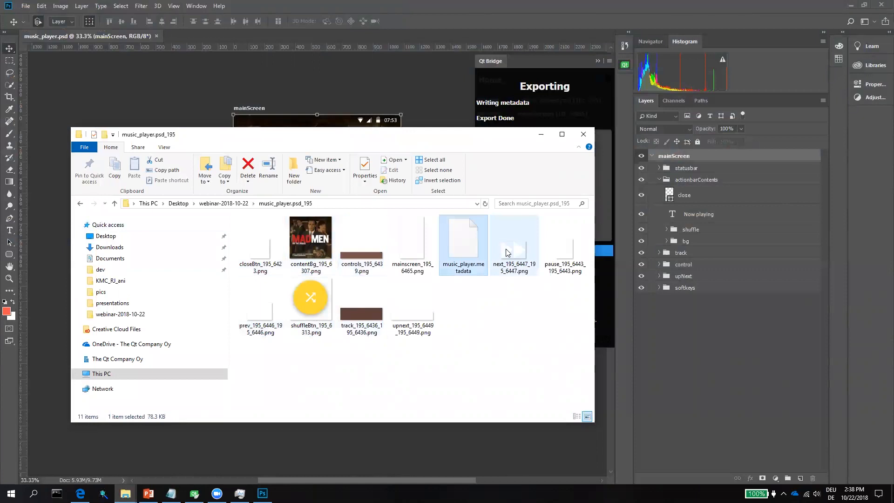
pyautogui.click(514, 244)
pyautogui.click(571, 243)
pyautogui.click(412, 252)
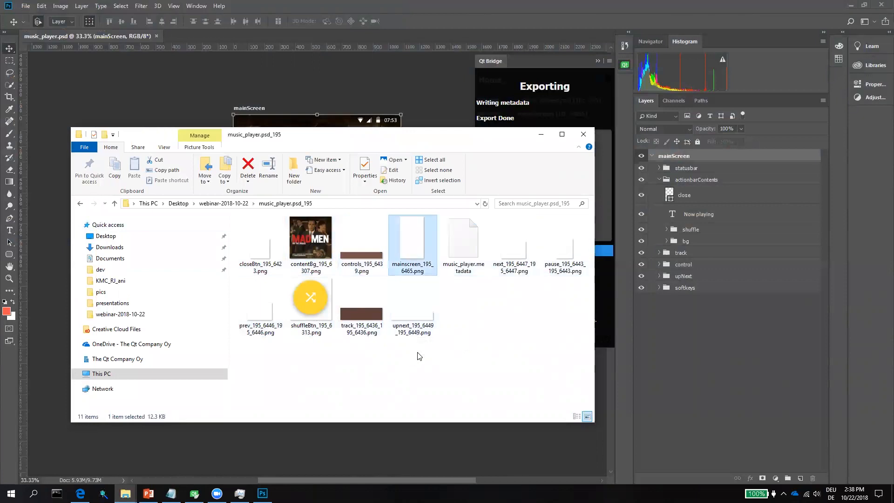
pyautogui.click(513, 345)
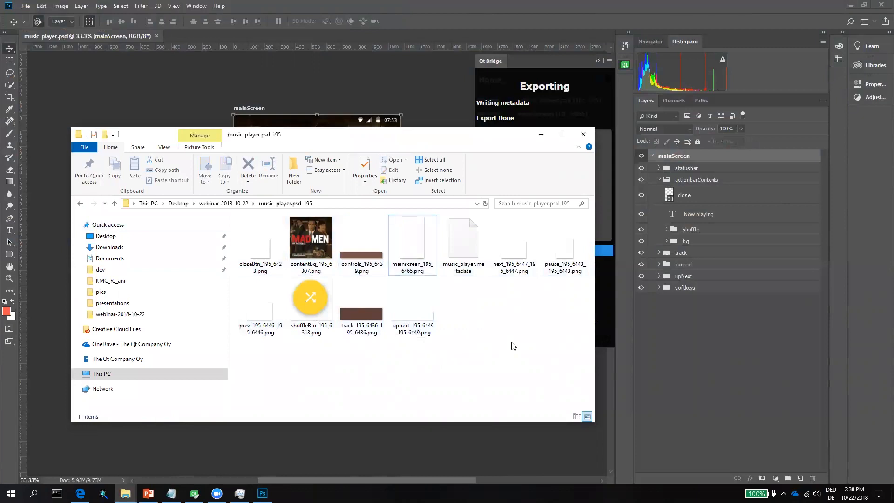
pyautogui.click(469, 266)
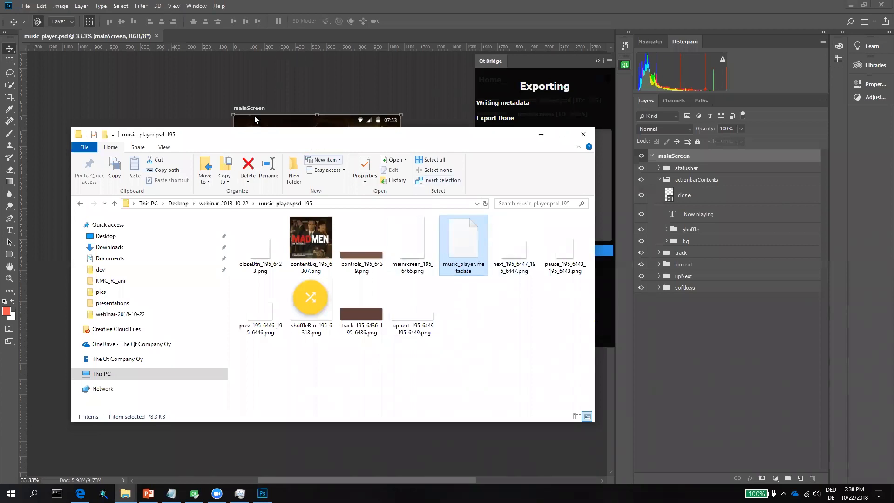
# Step: In Qt Design Studio's Design mode, add music_player.metadata from Desktop\webinar-2018-10-22\music_player.psd_195 as a new resource, filtering for Exported Assets (*.metadata)
pyautogui.click(194, 493)
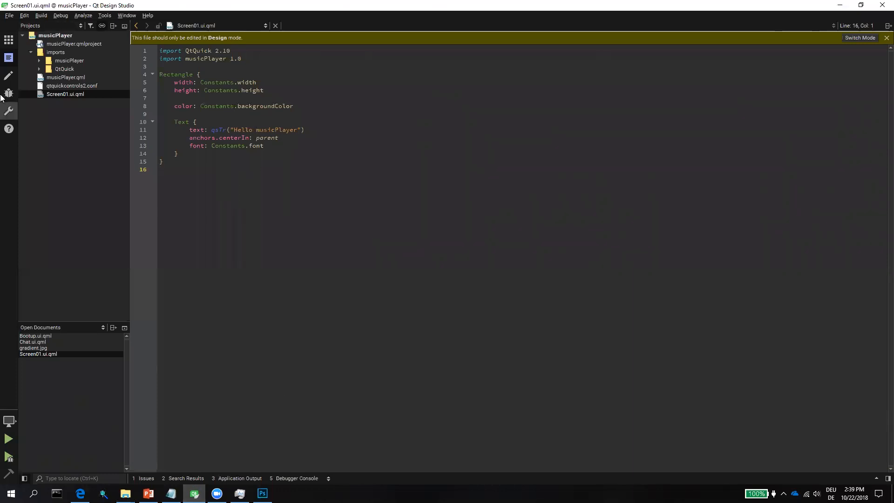
pyautogui.hotkey('ctrl', '2')
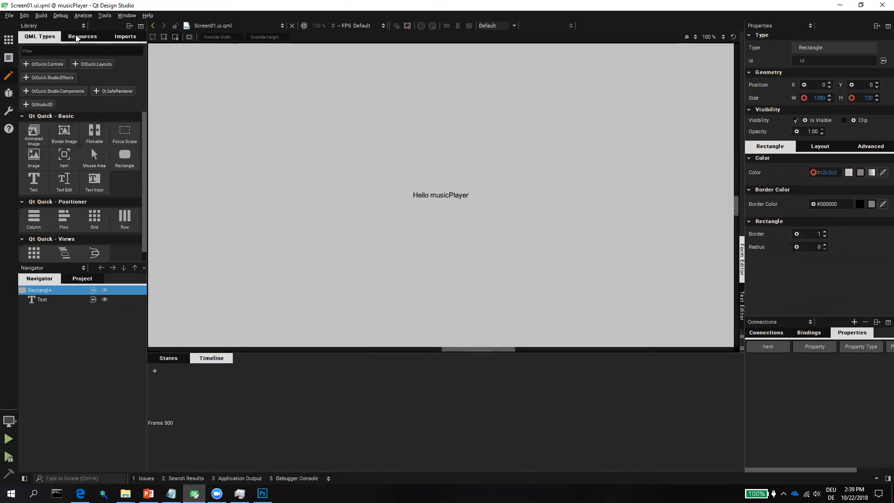
pyautogui.click(77, 37)
pyautogui.click(47, 63)
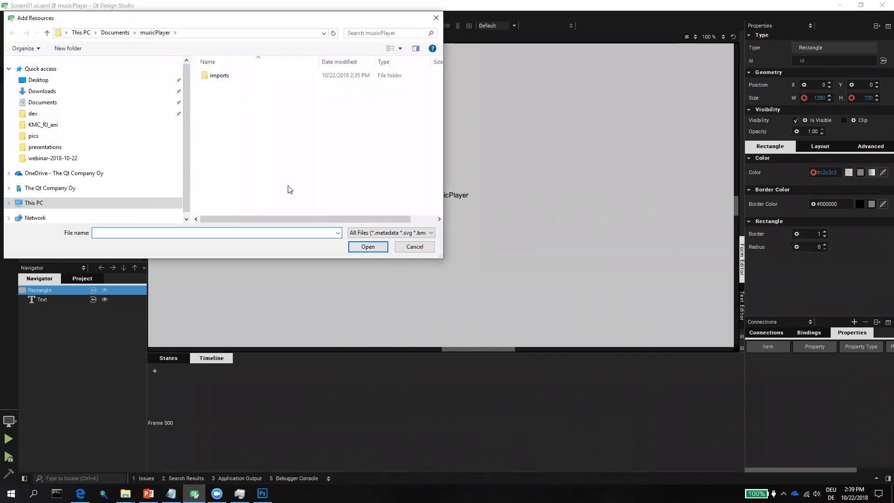
pyautogui.click(387, 236)
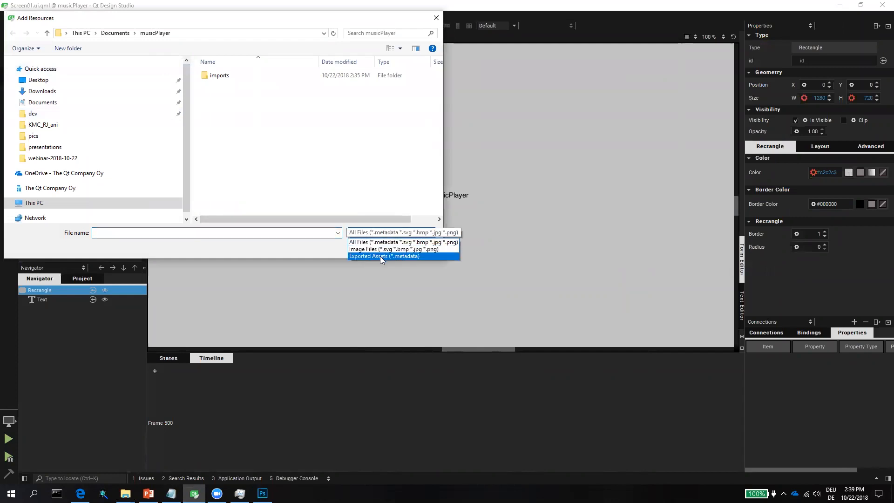
pyautogui.click(381, 256)
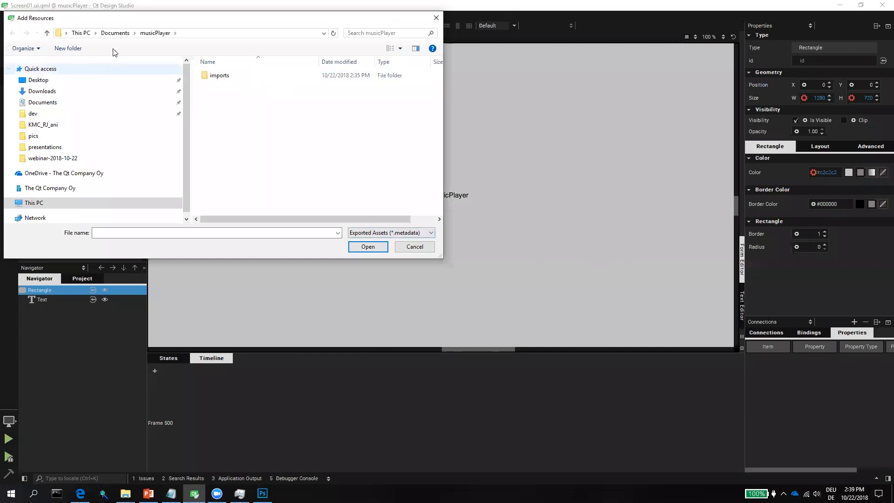
pyautogui.click(42, 80)
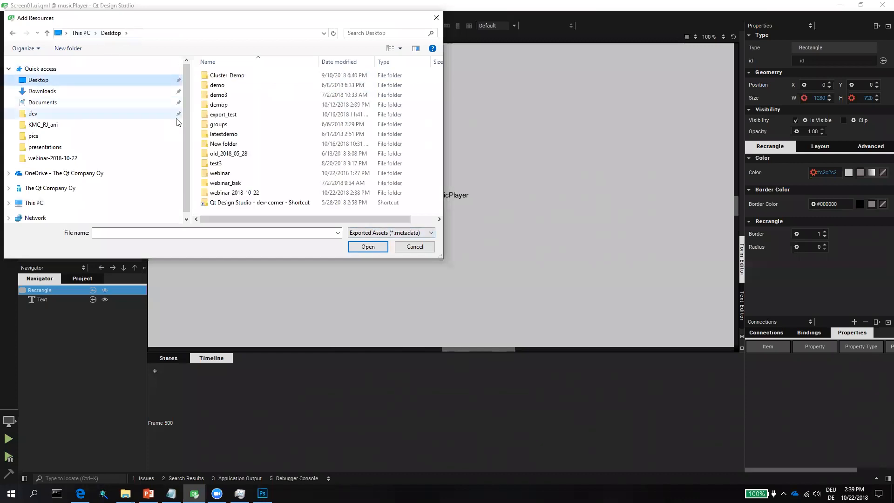
pyautogui.click(233, 194)
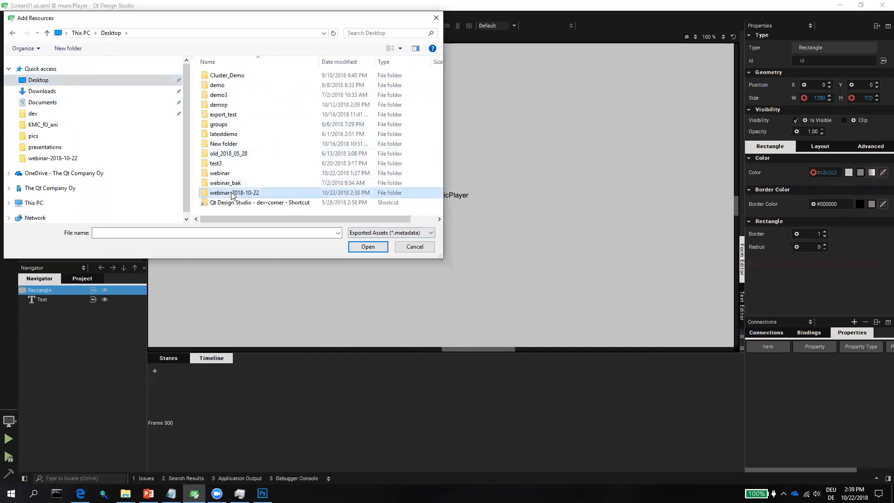
pyautogui.doubleClick(232, 194)
pyautogui.doubleClick(228, 86)
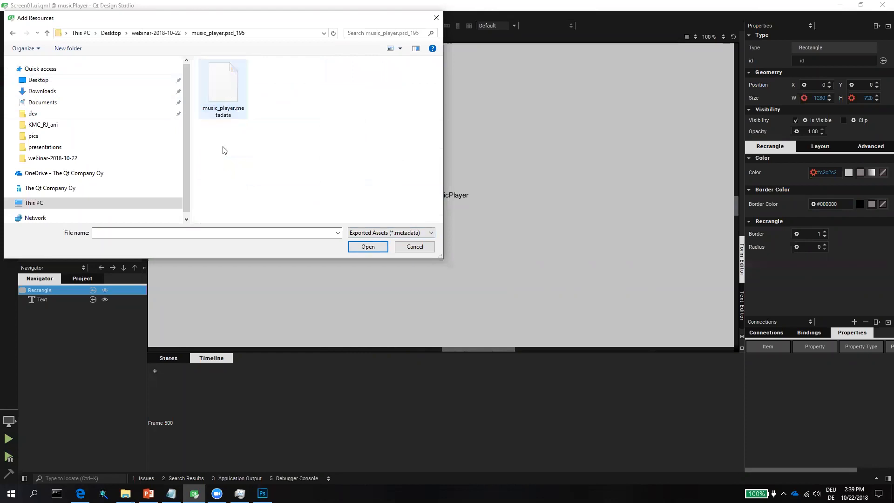
pyautogui.click(221, 96)
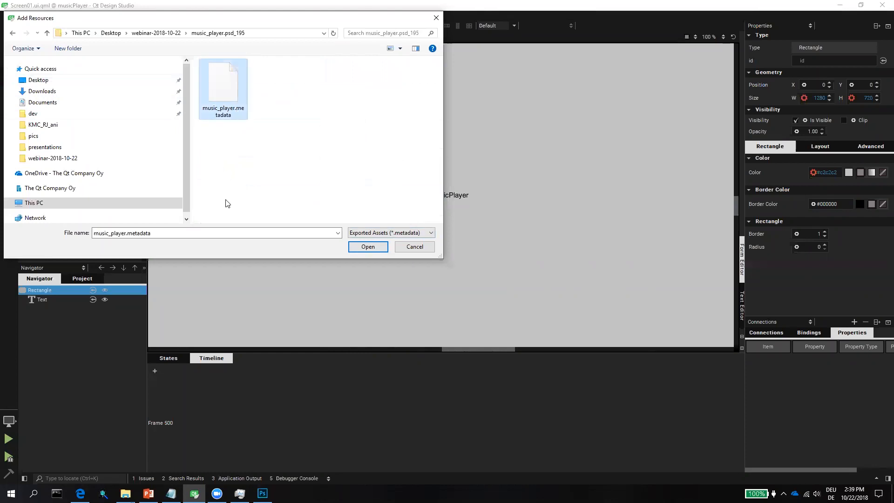
pyautogui.click(373, 250)
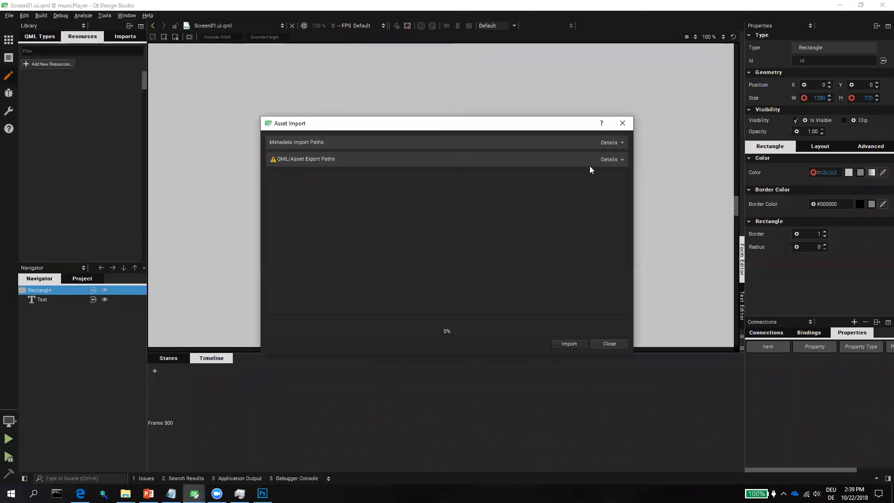
# Step: Check the QML and asset export paths, and start importing the exported assets into the musicPlayer project
pyautogui.click(620, 160)
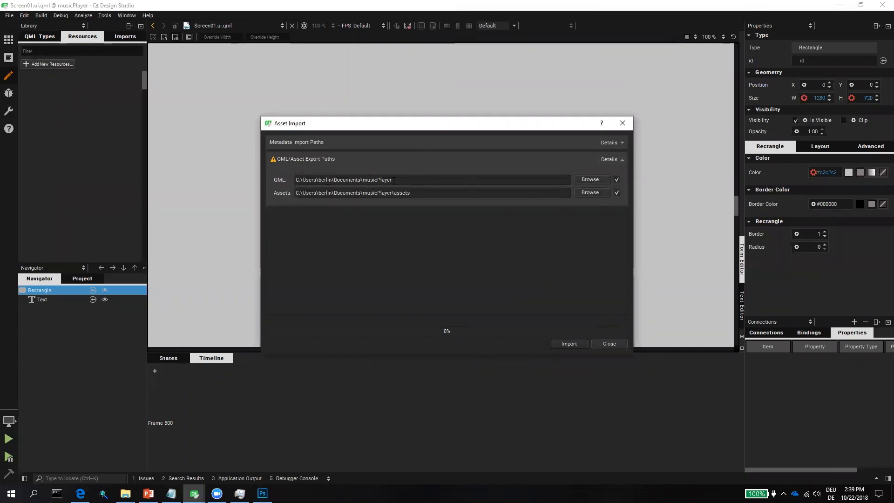
pyautogui.moveTo(400, 180); pyautogui.dragTo(287, 182)
pyautogui.moveTo(422, 195); pyautogui.dragTo(302, 212)
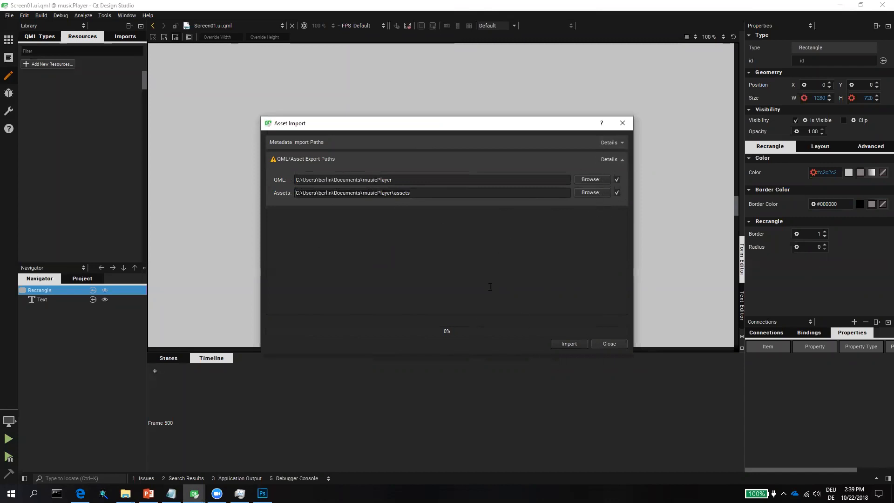
pyautogui.click(568, 344)
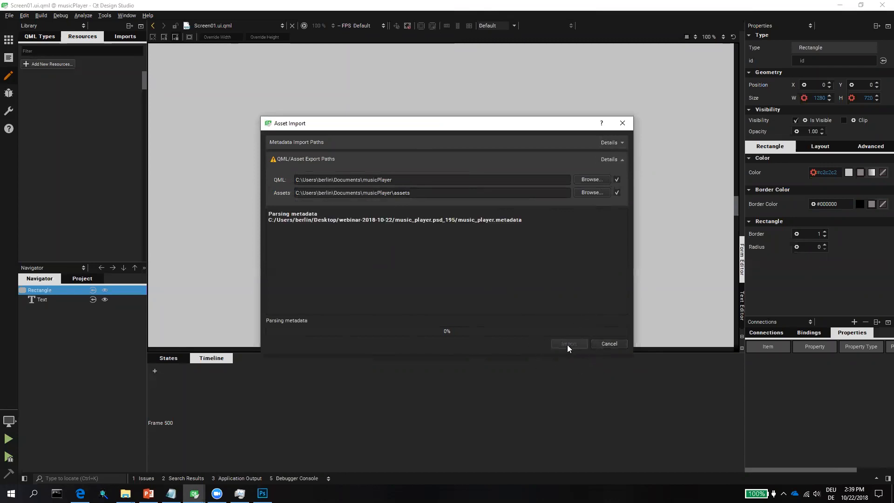
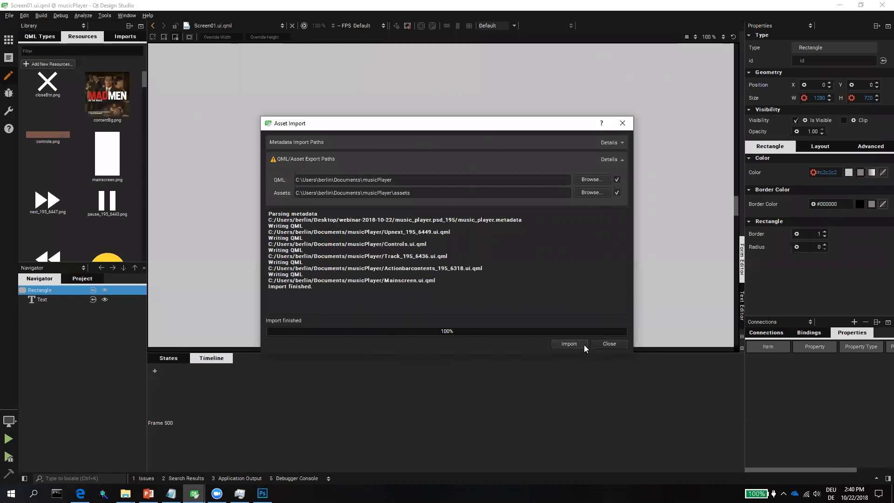
# Step: Close the finished asset import and open the imported Mainscreen.ui.qml in the form editor at 33 % zoom, enlarging the canvas area
pyautogui.click(610, 344)
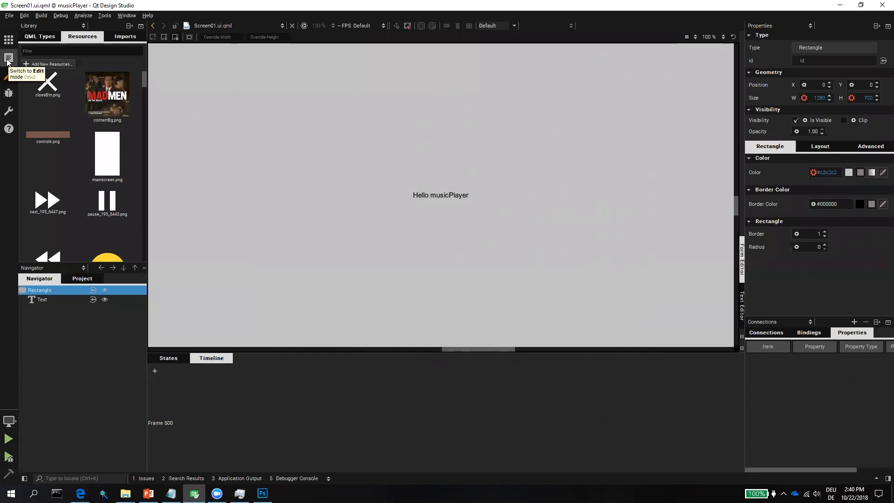
pyautogui.click(84, 279)
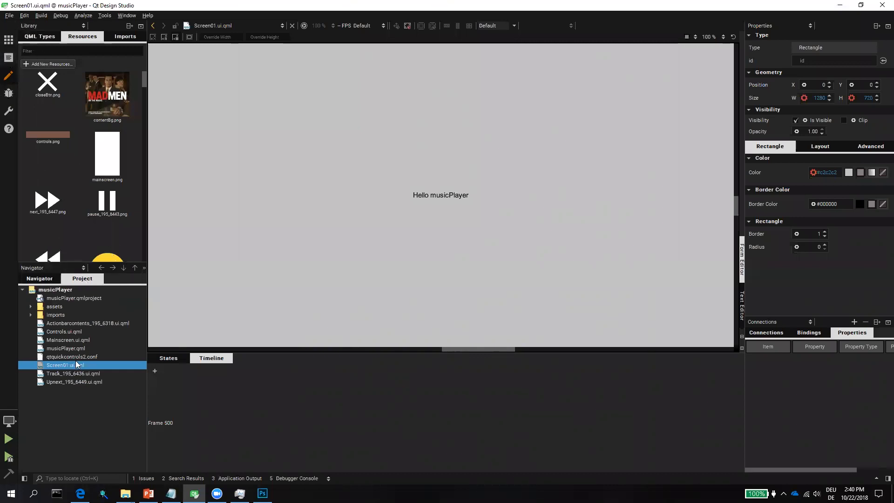
pyautogui.doubleClick(69, 340)
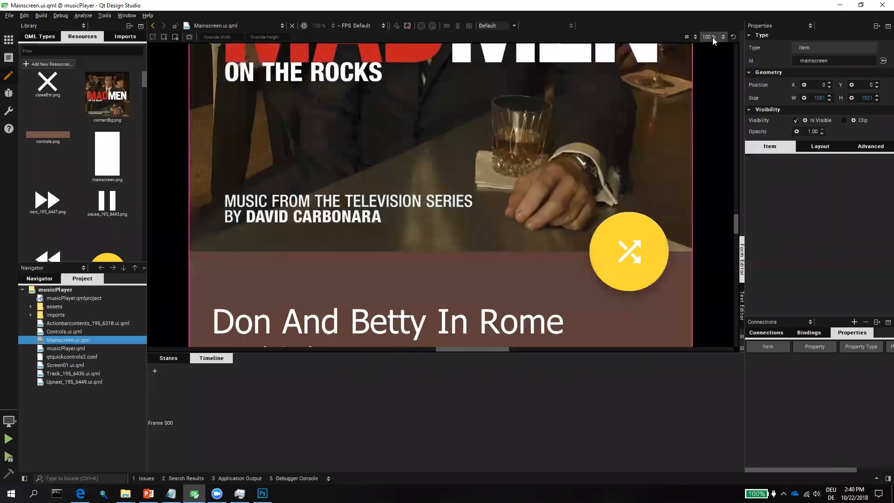
pyautogui.click(713, 37)
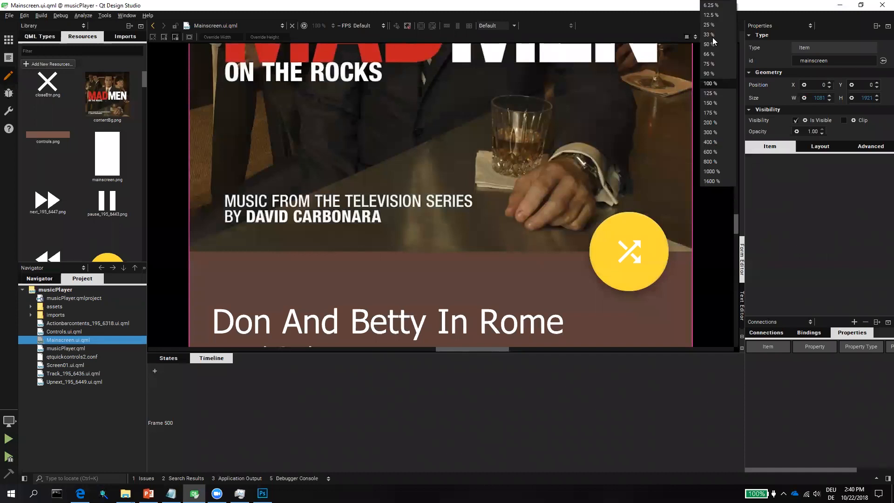
pyautogui.click(711, 34)
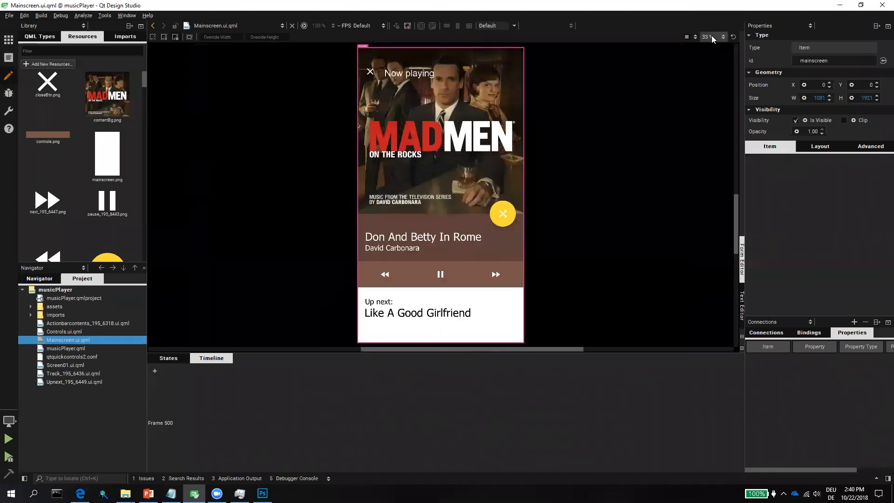
pyautogui.moveTo(320, 354); pyautogui.dragTo(321, 402)
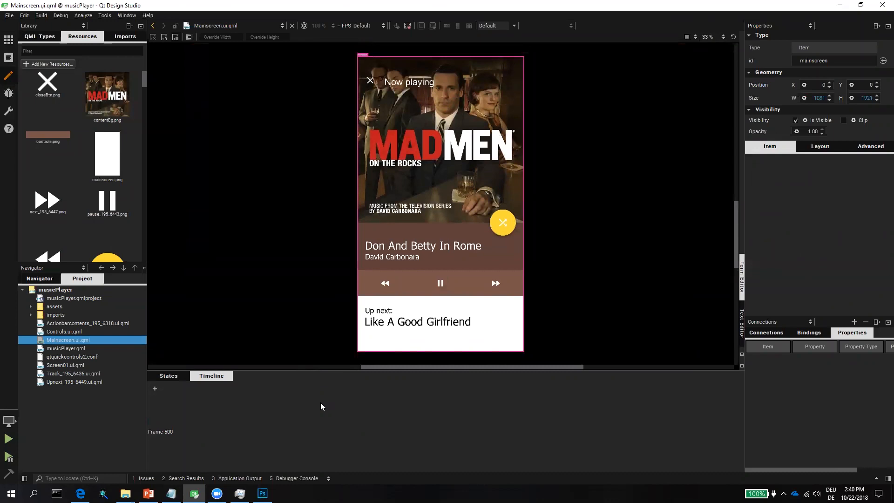
# Step: Examine the upnext, controls, track and actionbarContents components of the main screen by selecting each one in the item hierarchy
pyautogui.click(503, 221)
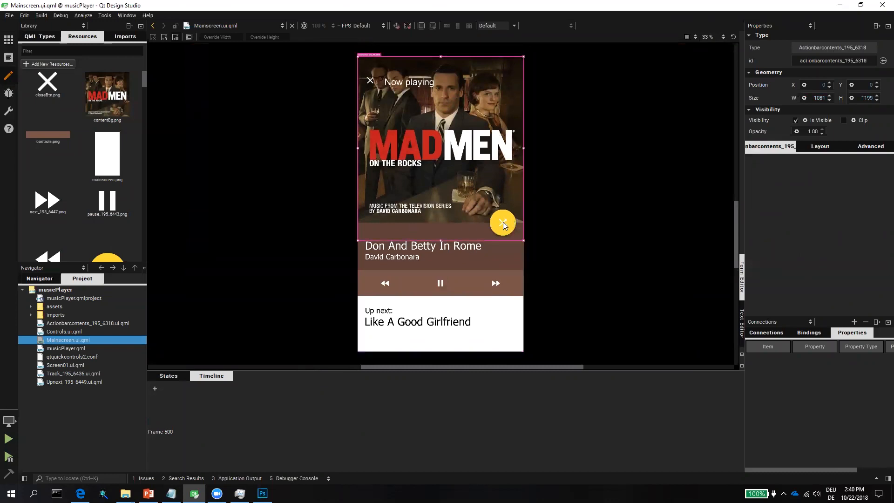
pyautogui.click(40, 280)
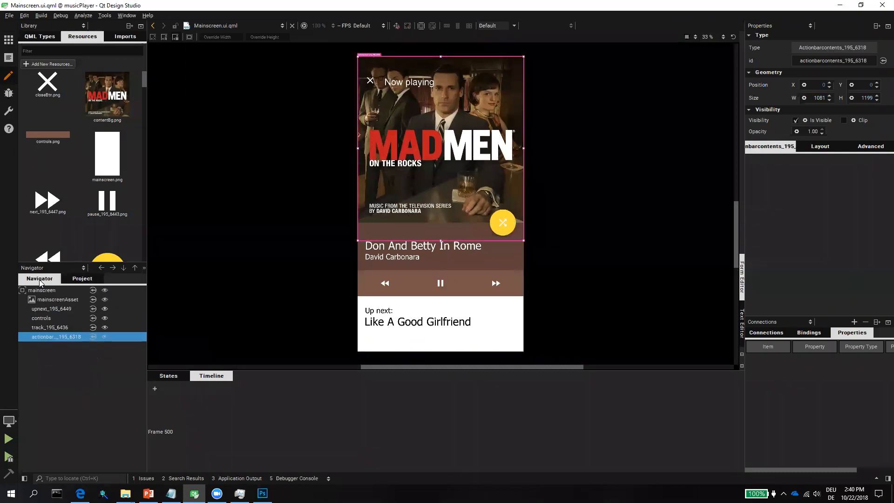
pyautogui.click(51, 308)
pyautogui.click(49, 318)
pyautogui.click(50, 327)
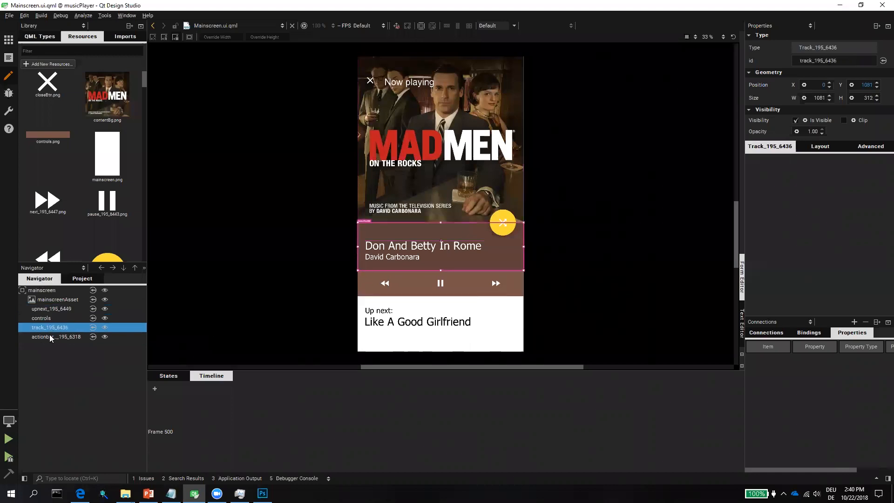
pyautogui.click(49, 336)
pyautogui.click(53, 325)
pyautogui.click(53, 317)
pyautogui.click(54, 308)
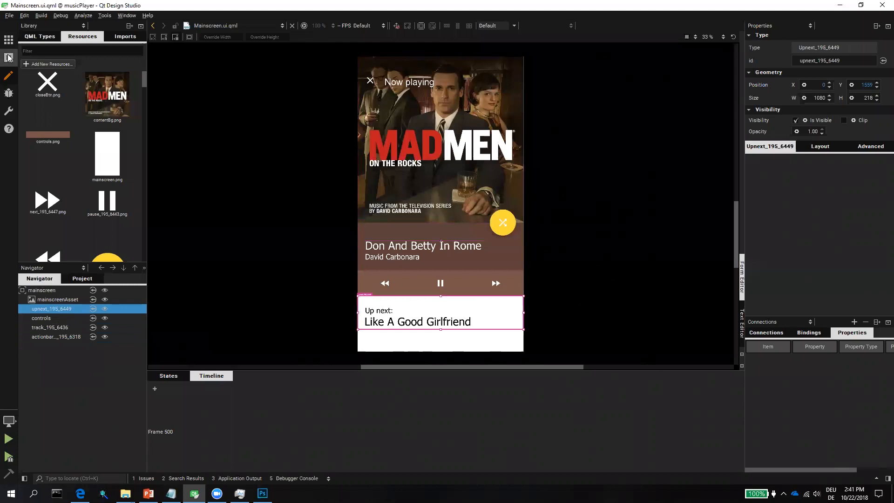
# Step: Examine the generated QML code of Mainscreen.ui.qml, including the root Item, the background Image and the nested component instances
pyautogui.click(743, 318)
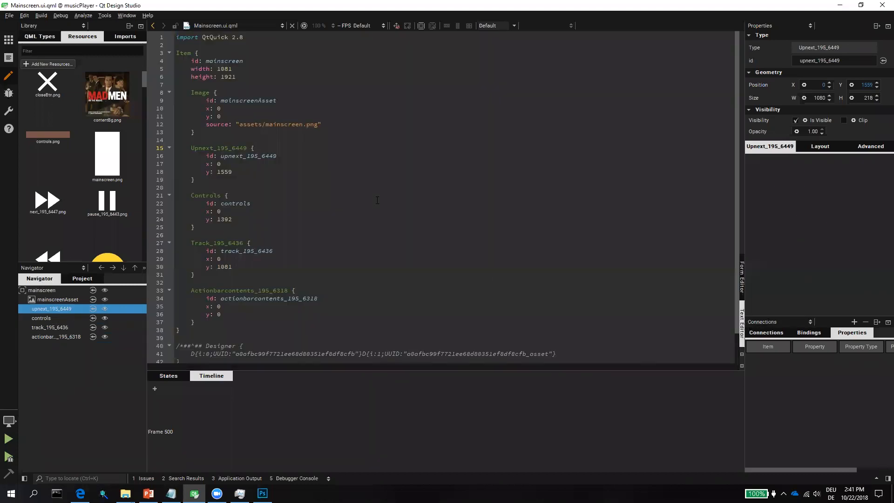
pyautogui.doubleClick(183, 52)
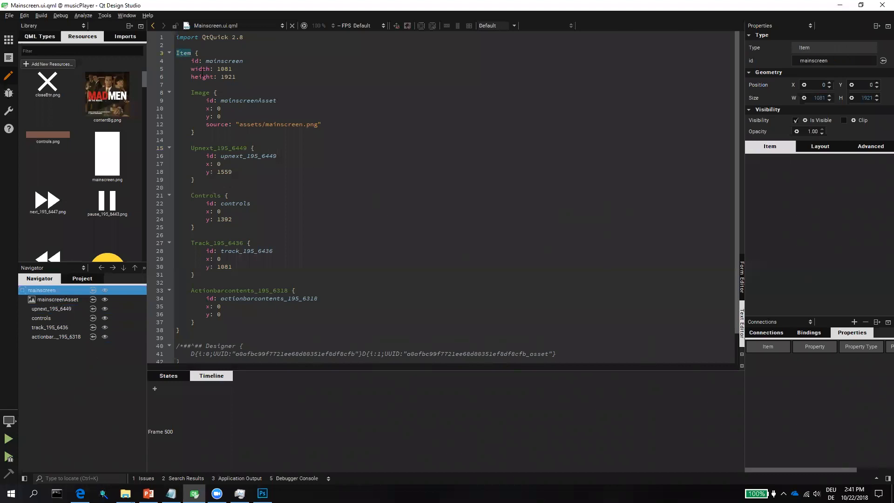
pyautogui.moveTo(191, 87); pyautogui.dragTo(218, 132)
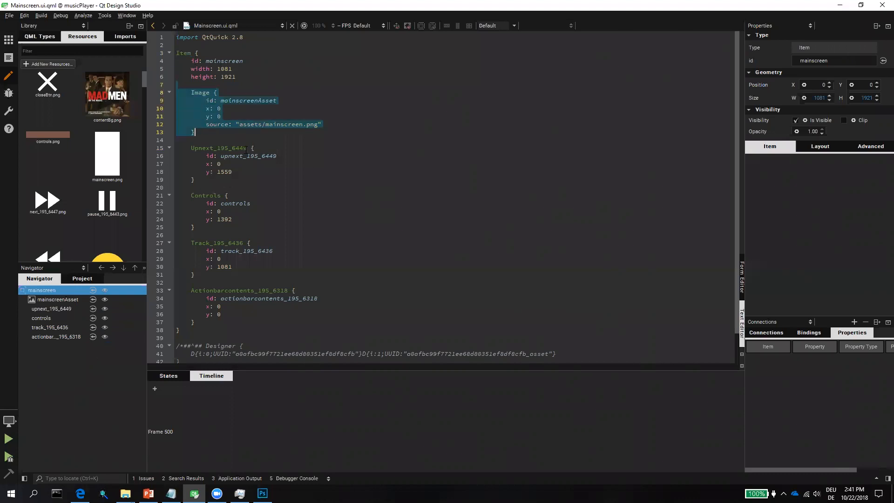
pyautogui.moveTo(188, 148); pyautogui.dragTo(200, 274)
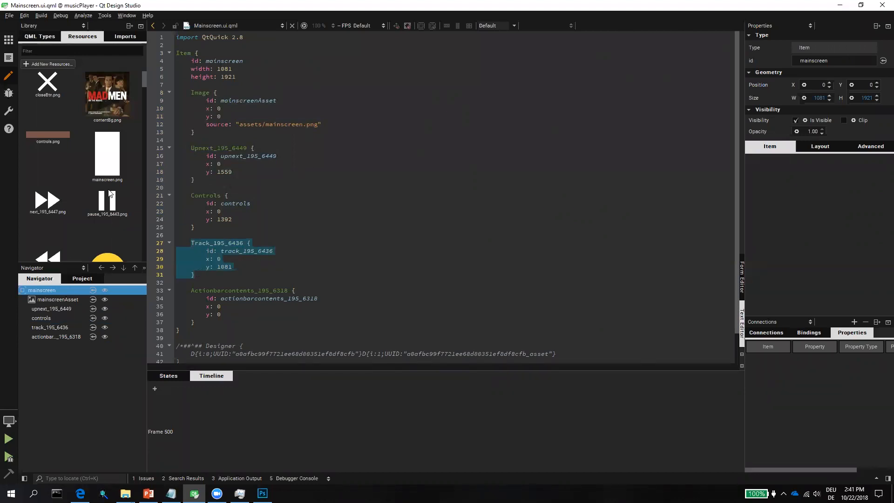
pyautogui.scroll(-2, 319, 258)
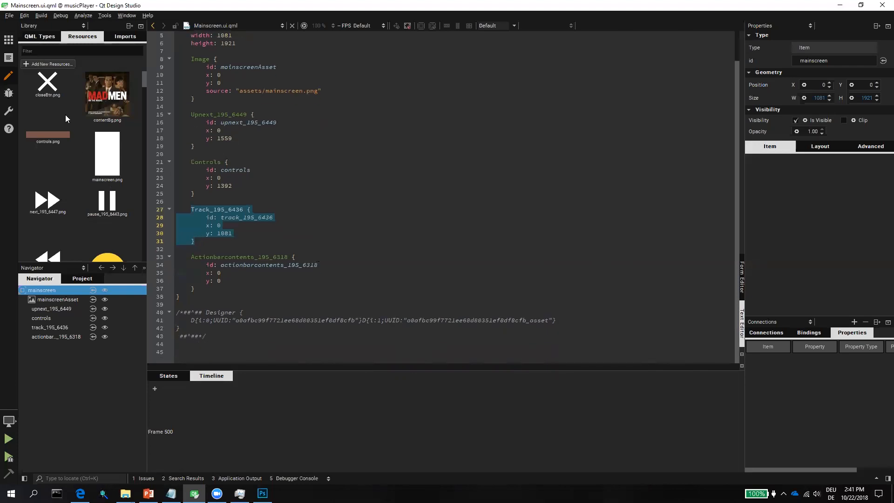
# Step: Open Actionbarcontents_195_6318.ui.qml and examine the shuffleBtn item's code and the matching shuffleBtn.png among the imported resources
pyautogui.click(9, 58)
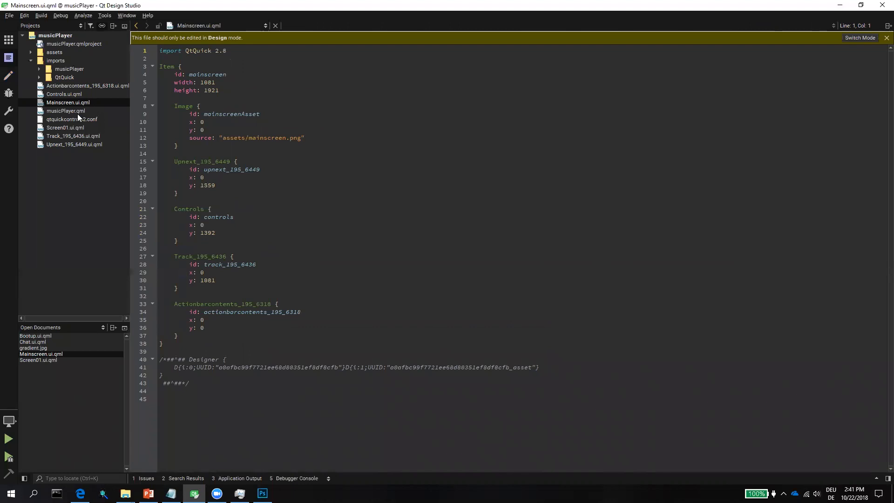
pyautogui.doubleClick(76, 86)
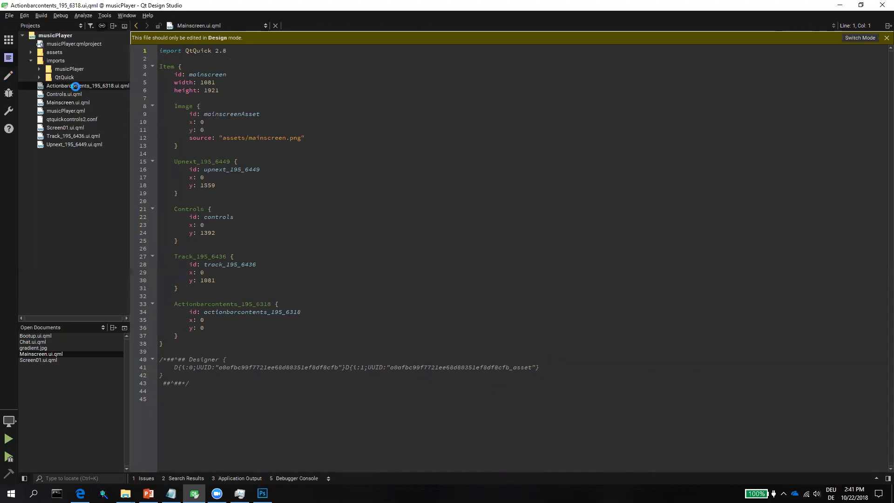
pyautogui.scroll(-5, 355, 193)
pyautogui.scroll(2, 355, 193)
pyautogui.scroll(4, 355, 193)
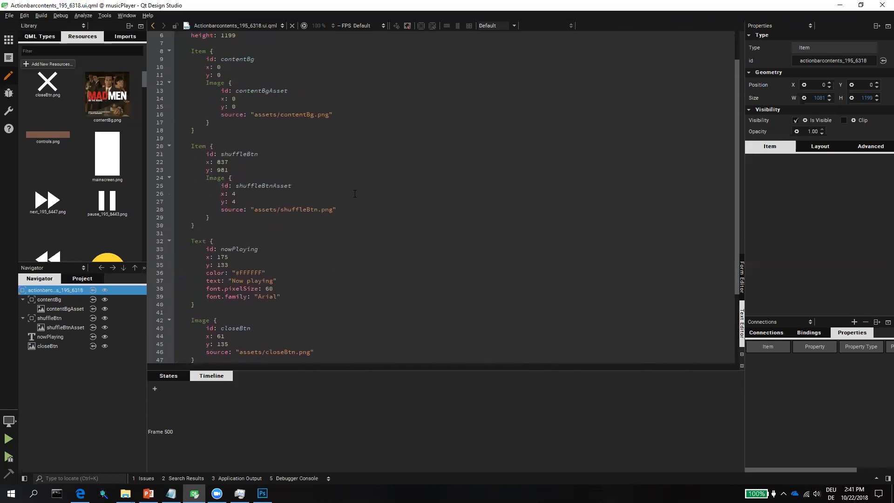
pyautogui.moveTo(184, 187); pyautogui.dragTo(221, 269)
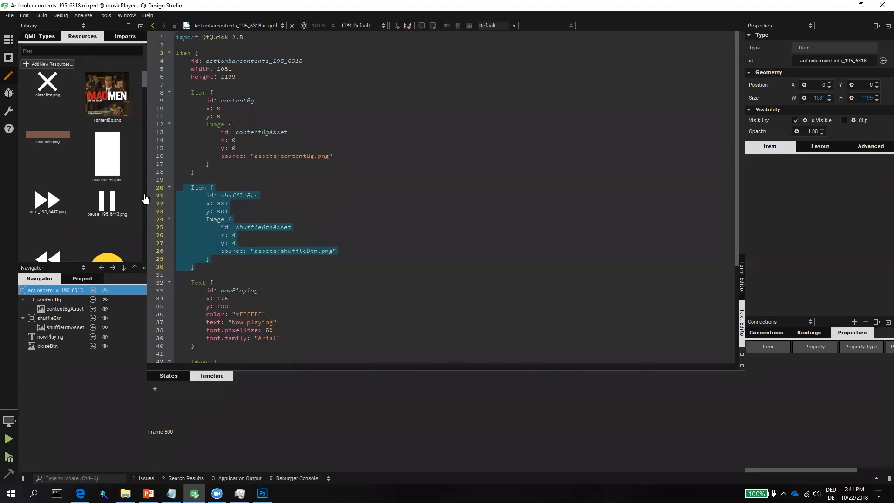
pyautogui.moveTo(145, 80); pyautogui.dragTo(148, 100)
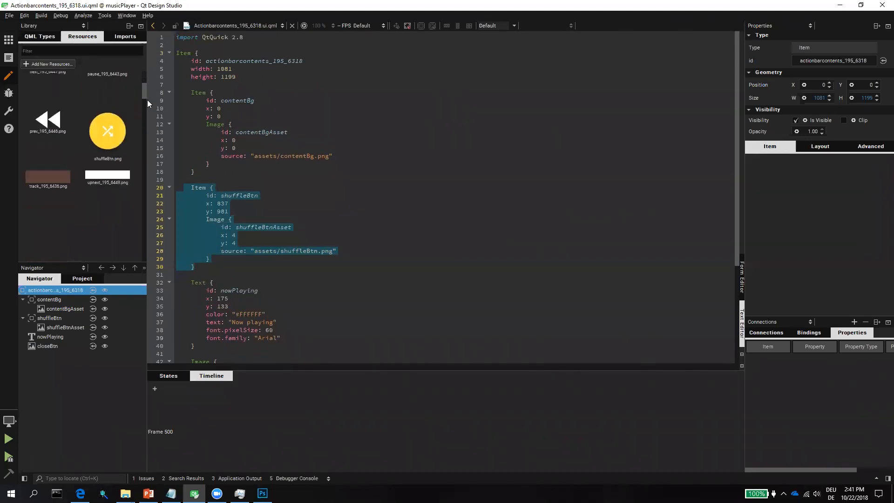
pyautogui.scroll(1, 97, 91)
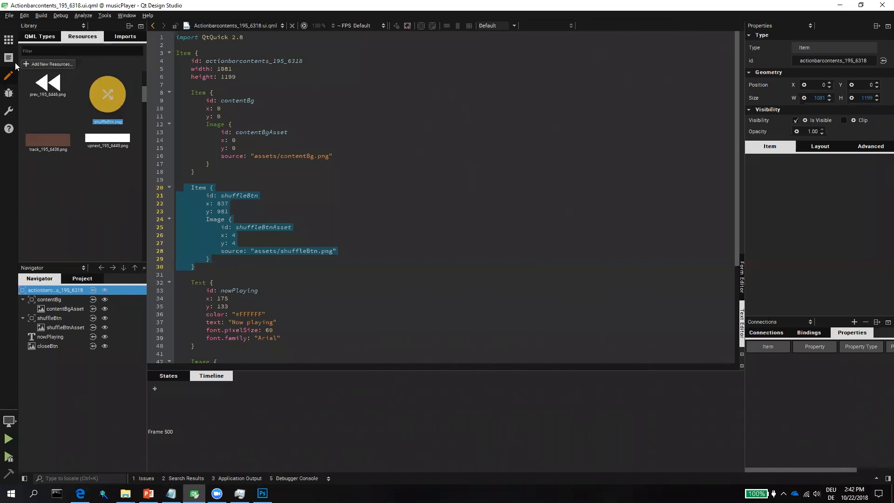
# Step: Reopen Mainscreen.ui.qml, run its live preview at 33 % zoom in a window enlarged to fit the whole player, and close the preview
pyautogui.hotkey('ctrl', '2')
pyautogui.doubleClick(71, 102)
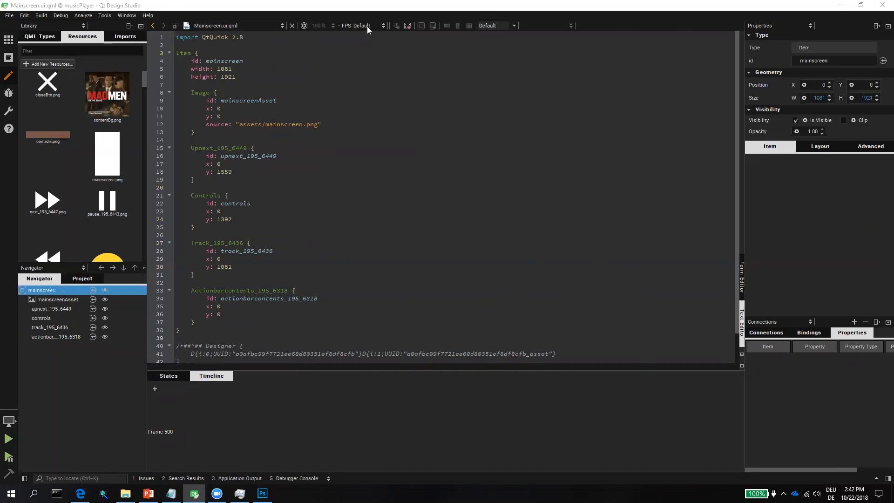
pyautogui.click(304, 26)
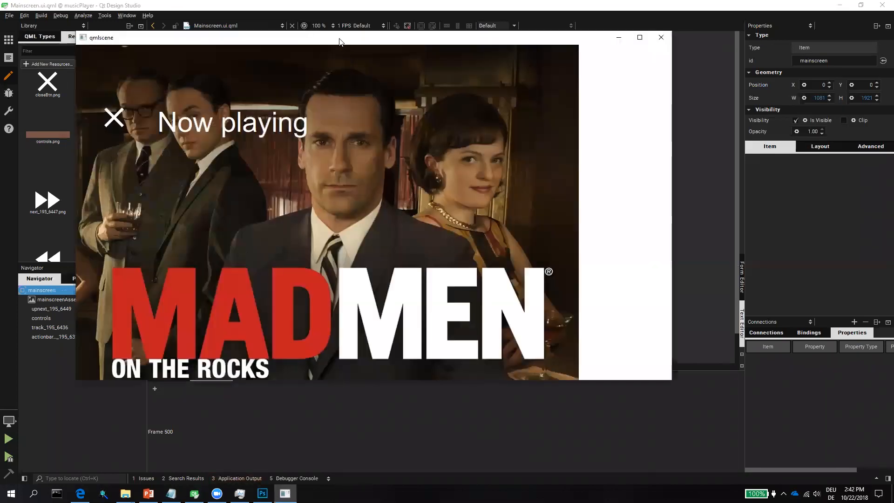
pyautogui.moveTo(340, 42); pyautogui.dragTo(572, 90)
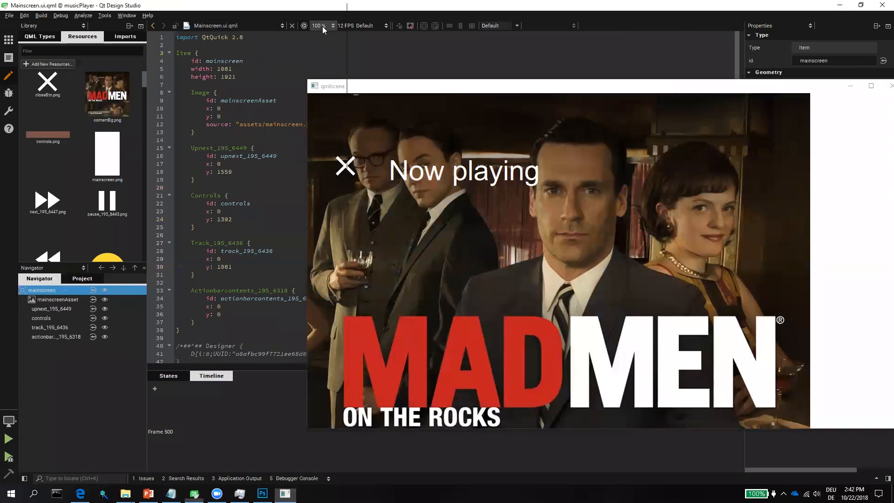
pyautogui.click(322, 26)
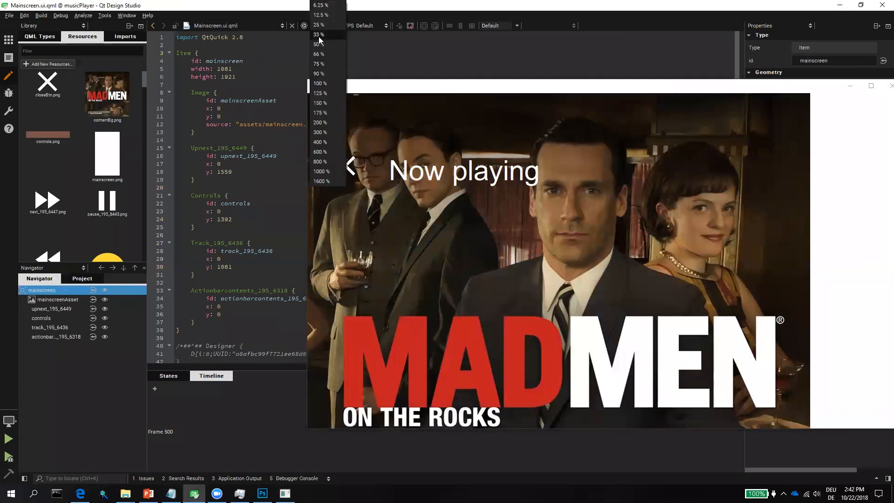
pyautogui.click(318, 35)
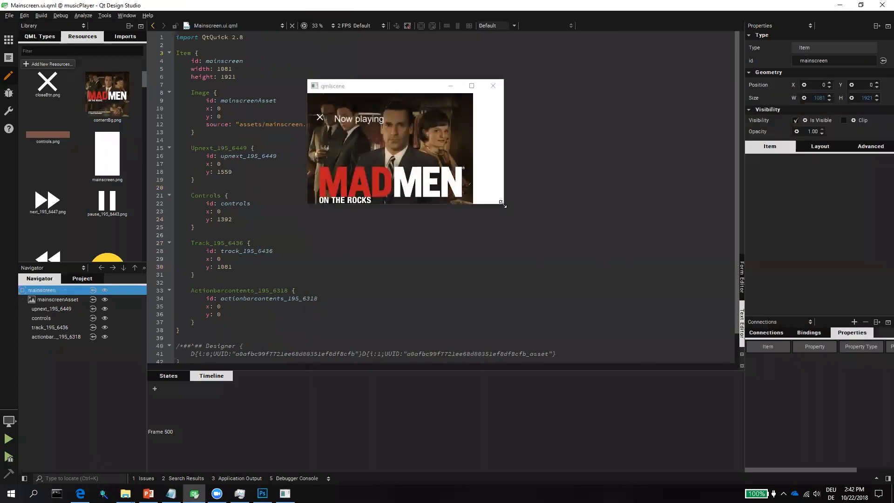
pyautogui.moveTo(503, 206); pyautogui.dragTo(605, 474)
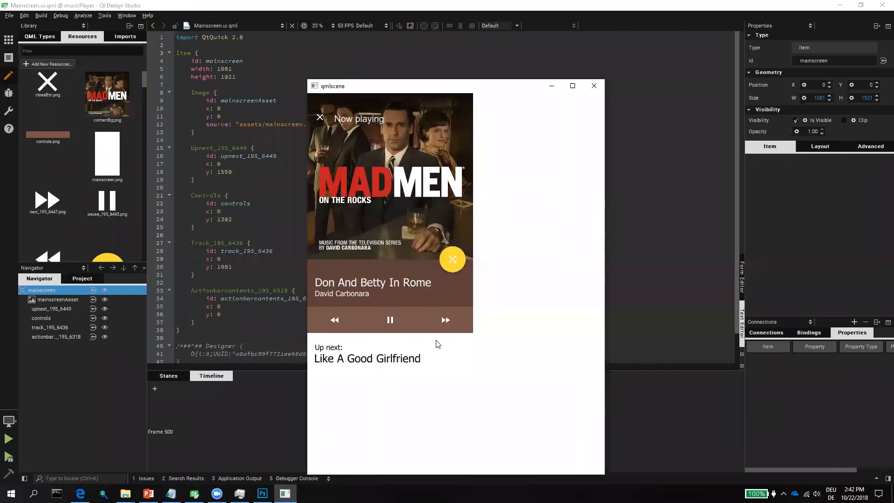
pyautogui.click(593, 87)
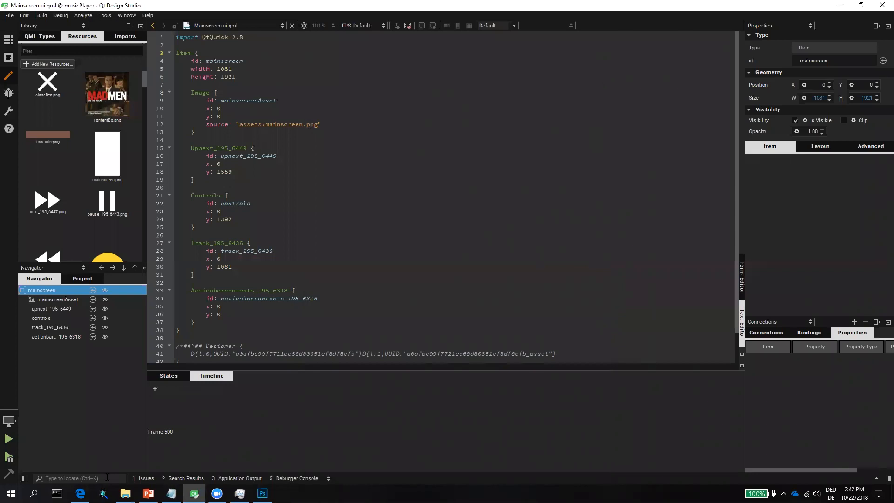
# Step: Switch to Photoshop, dismiss the completed Qt Bridge export, and select the light layer in the shuffle group
pyautogui.click(262, 493)
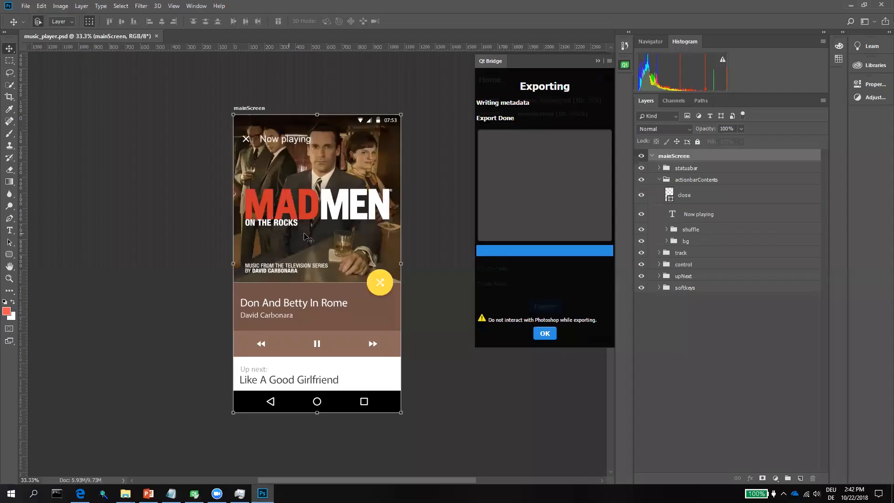
pyautogui.click(549, 334)
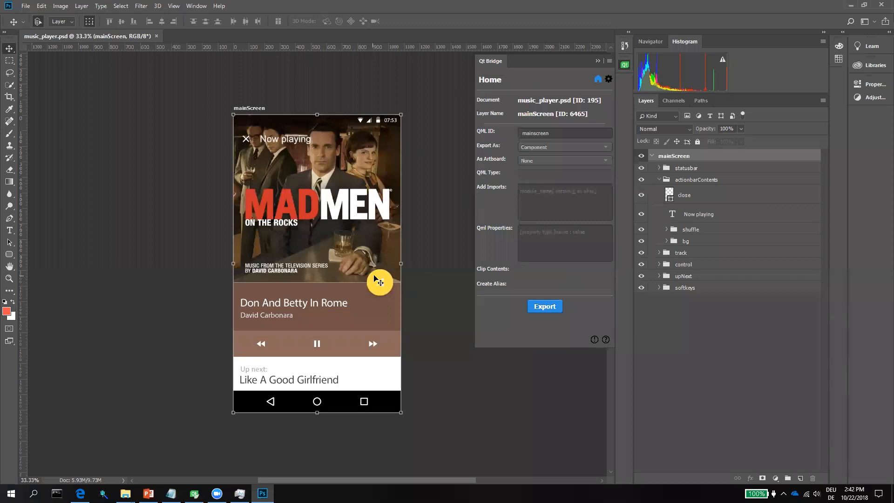
pyautogui.click(381, 278)
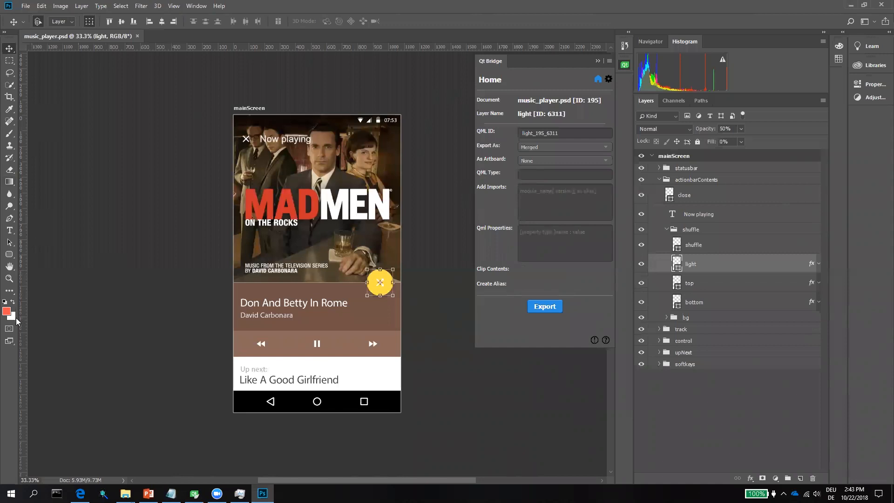
# Step: Draw a rectangle of about 156 × 173 px over the shuffle button, above the light layer, with the Rectangle Tool
pyautogui.click(10, 256)
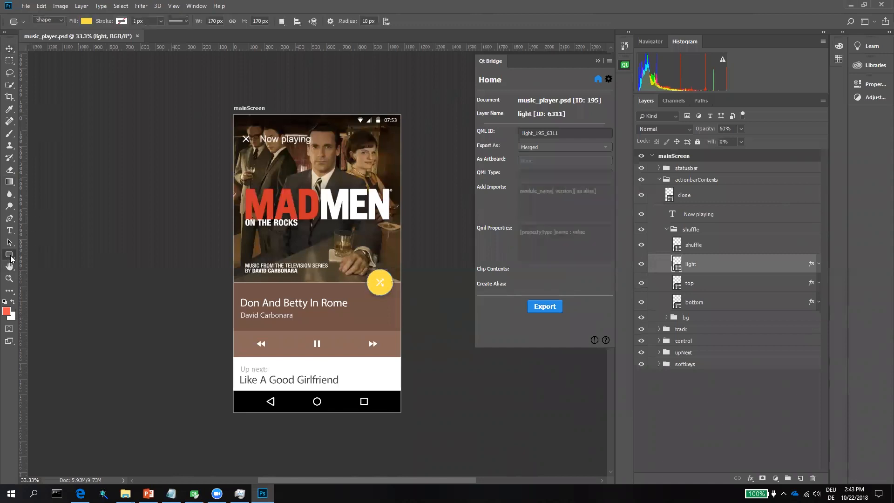
pyautogui.rightClick(10, 255)
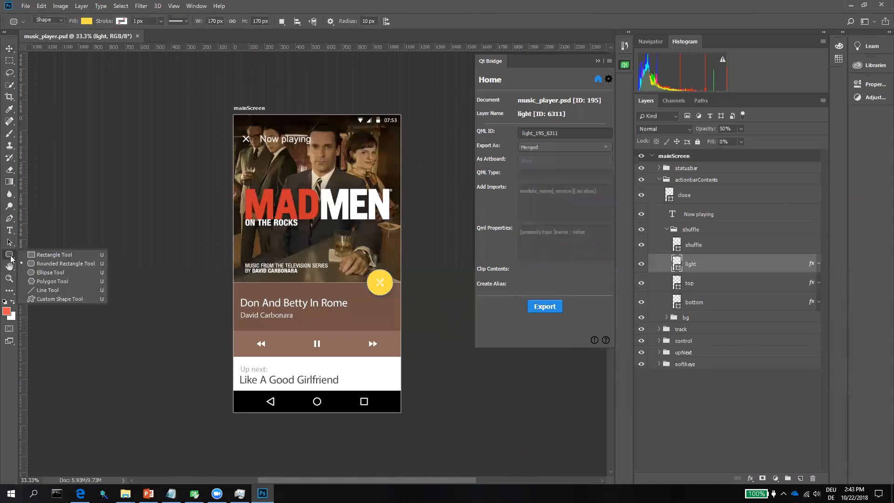
pyautogui.click(56, 254)
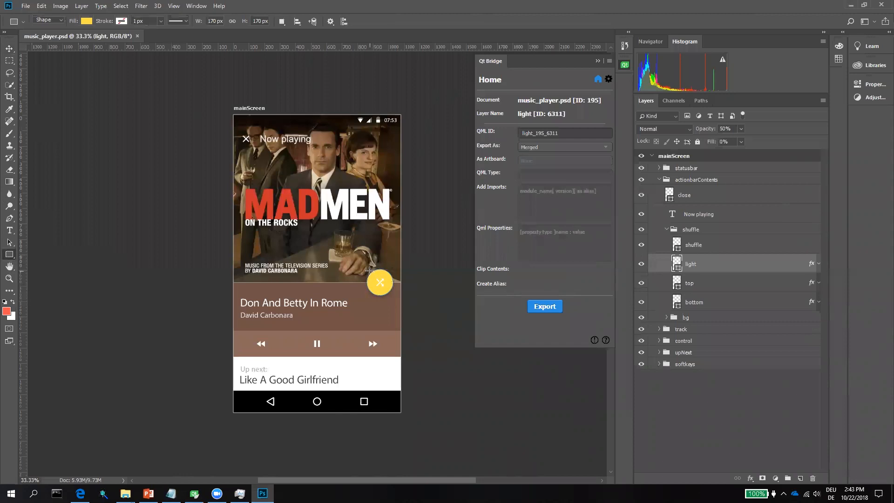
pyautogui.moveTo(368, 269); pyautogui.dragTo(392, 296)
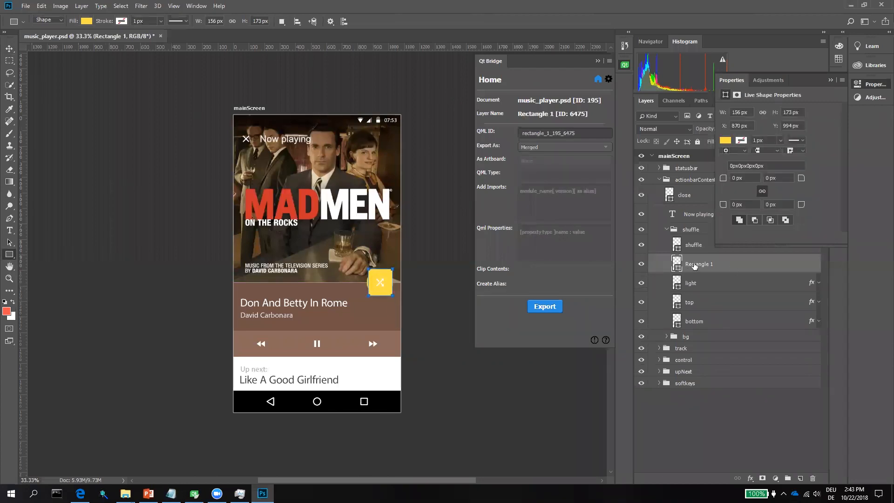
# Step: Set the new rectangle's QML ID to mouseArea and export it as Child in Qt Bridge
pyautogui.doubleClick(540, 133)
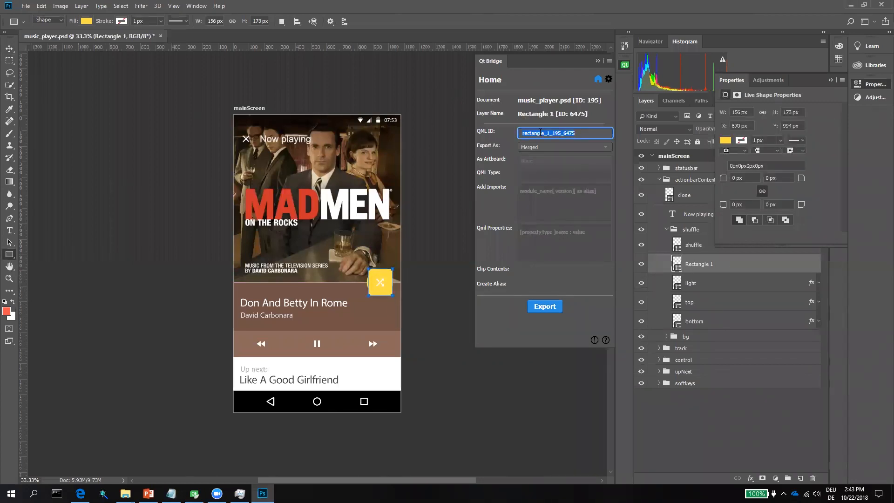
pyautogui.write('mouse')
pyautogui.write('Ar')
pyautogui.write('re')
pyautogui.write('ea')
pyautogui.click(522, 175)
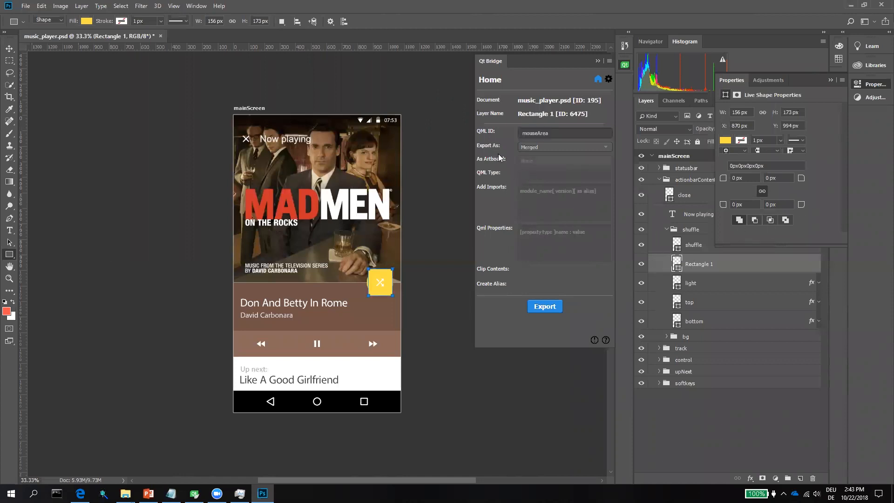
pyautogui.click(530, 148)
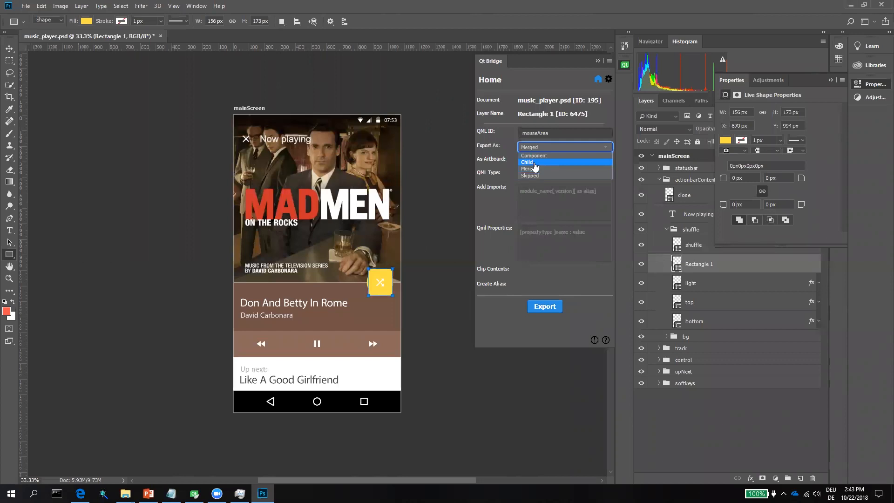
pyautogui.click(535, 163)
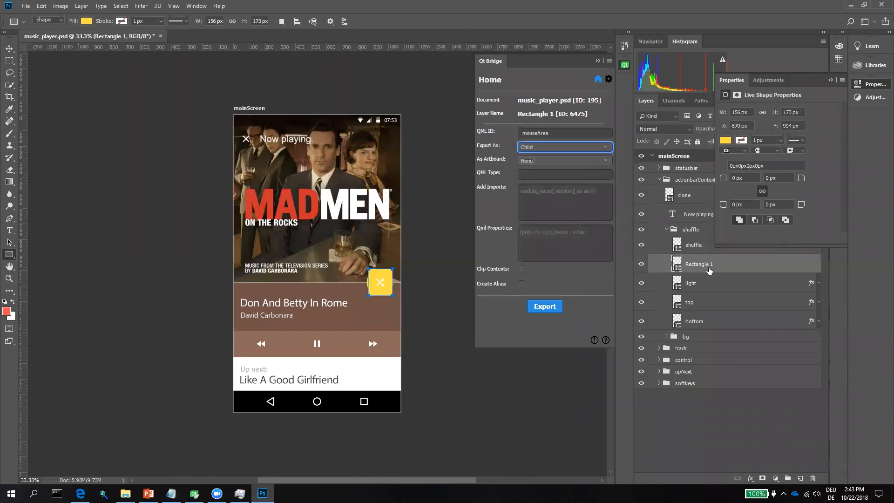
# Step: Set the rectangle's QML type to MouseArea
pyautogui.click(538, 174)
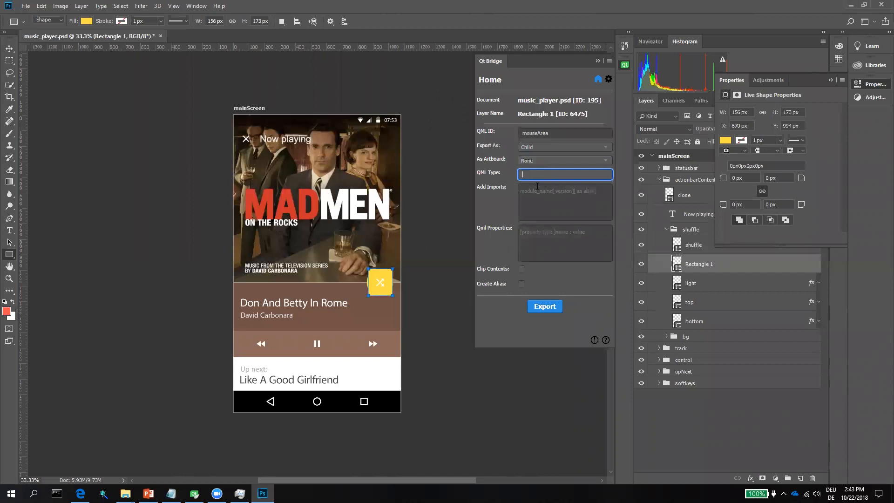
pyautogui.write('MouseAea')
pyautogui.click(540, 175)
pyautogui.write('rea')
# Step: Begin the rectangle's QML property as onClicked:console.log, removing the wrongly entered characters after it
pyautogui.click(530, 234)
pyautogui.write('onClicked')
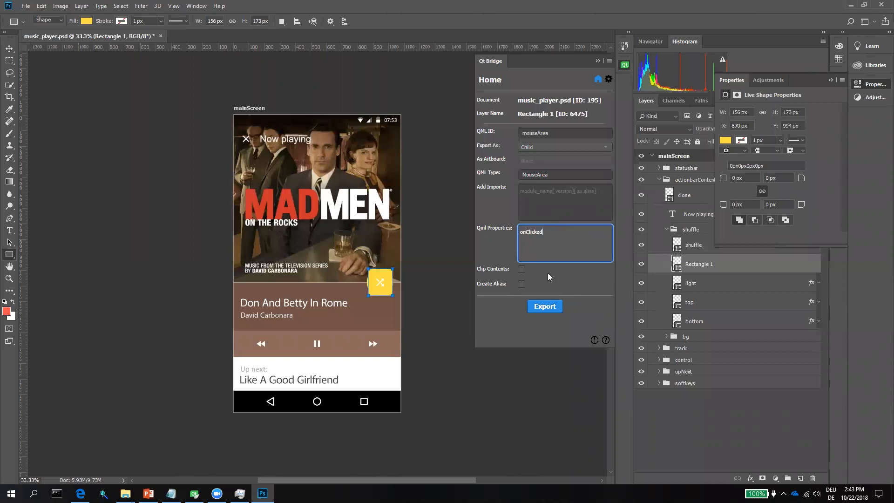
pyautogui.write(':console.logÄclickedÄ=')
pyautogui.press('BackSpace')
pyautogui.press('BackSpace')
pyautogui.press('BackSpace')
pyautogui.press('BackSpace')
pyautogui.press('BackSpace')
pyautogui.press('BackSpace')
pyautogui.press('BackSpace')
pyautogui.press('BackSpace')
pyautogui.press('BackSpace')
pyautogui.press('BackSpace')
pyautogui.write('(')
pyautogui.press('BackSpace')
pyautogui.write('(')
pyautogui.press('BackSpace')
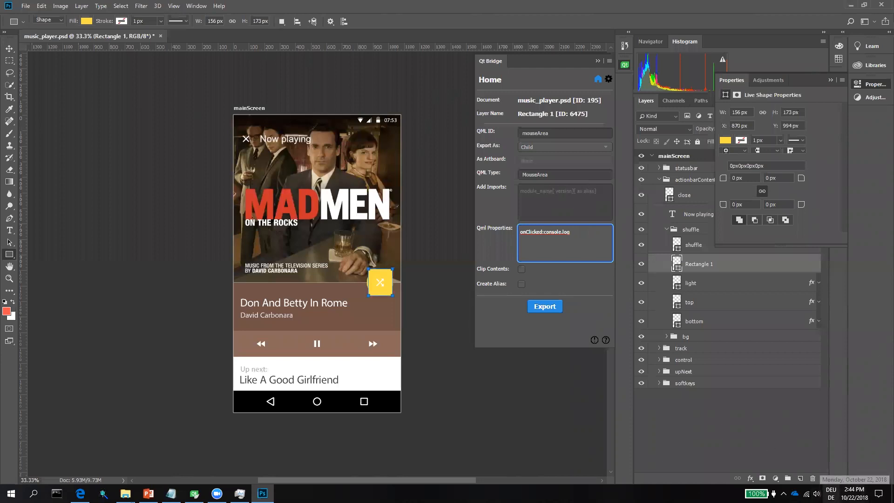
# Step: Switch the keyboard layout to English (United States) and complete the onClicked property with ("clicked")
pyautogui.click(831, 493)
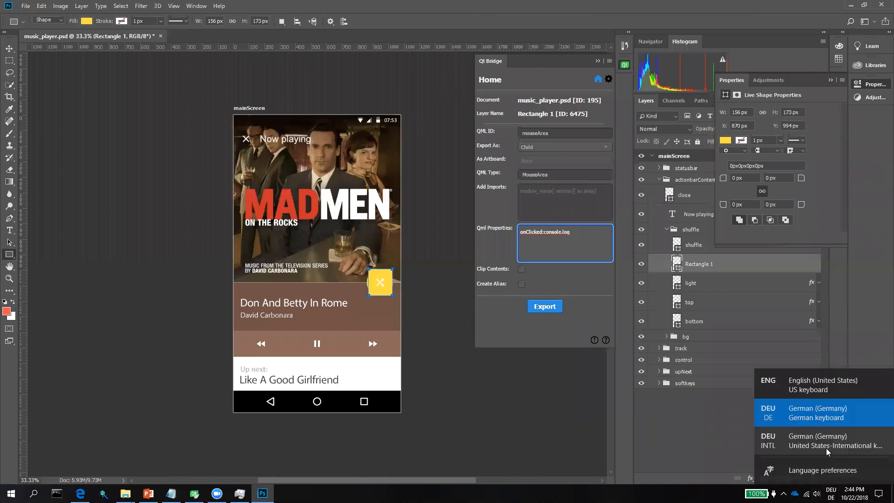
pyautogui.click(804, 388)
pyautogui.write('g')
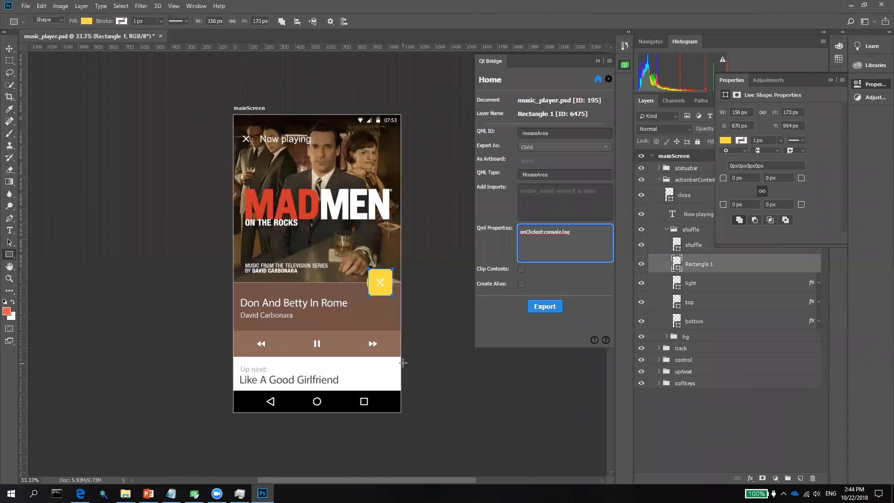
pyautogui.write('("clicked")')
# Step: Export the document with Qt Bridge and switch to Qt Design Studio
pyautogui.click(551, 308)
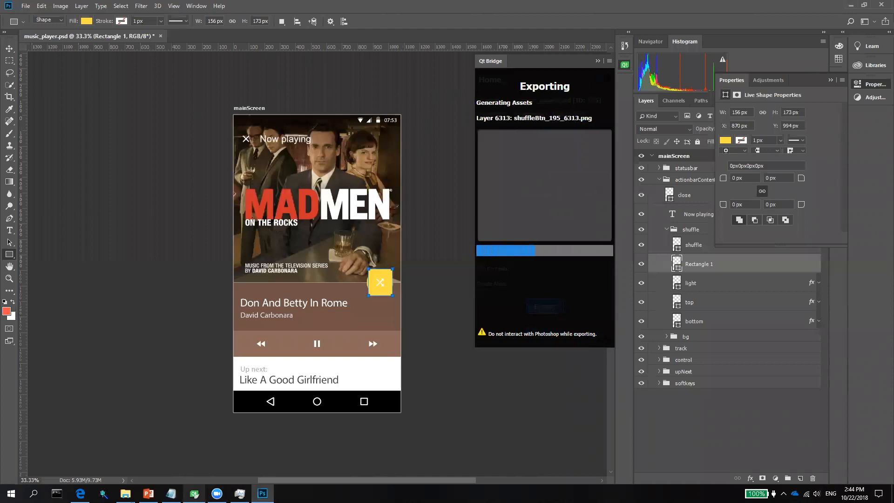
pyautogui.moveTo(194, 493)
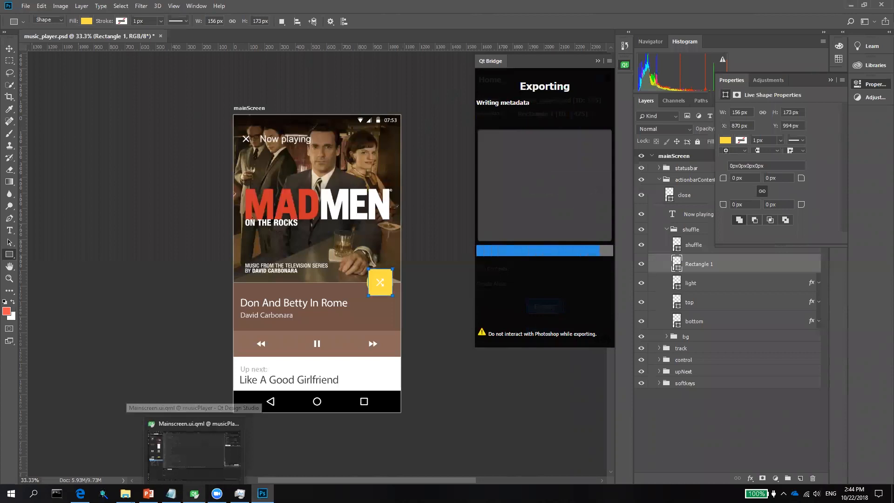
pyautogui.click(472, 281)
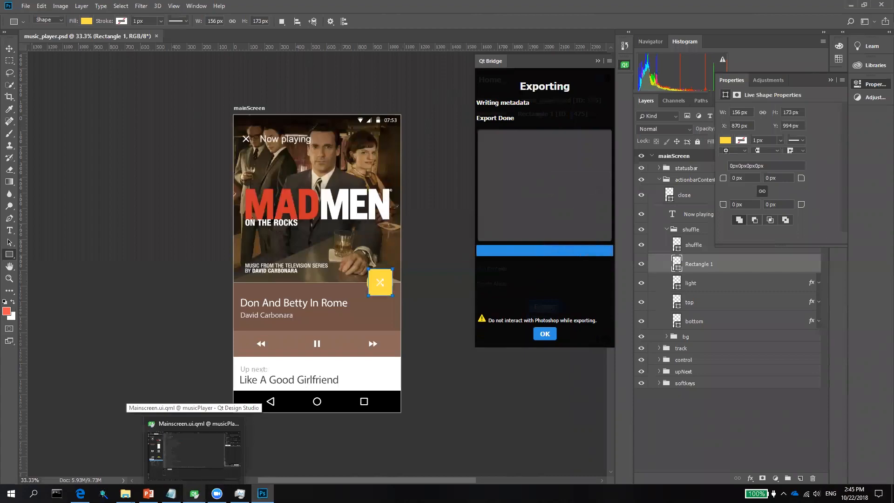
pyautogui.click(195, 452)
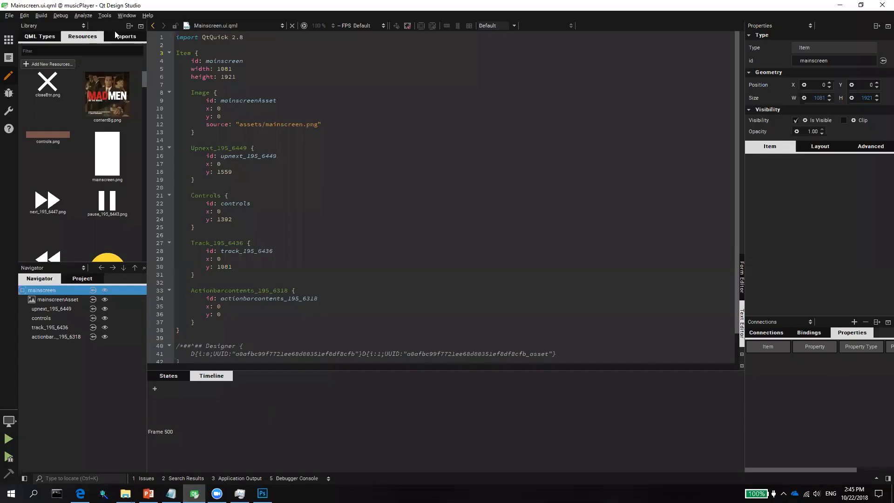
# Step: Add music_player.metadata from the Desktop's webinar-2018-10-22/music_player.psd_195 folder as a resource, filtering the files to Exported Assets
pyautogui.click(53, 65)
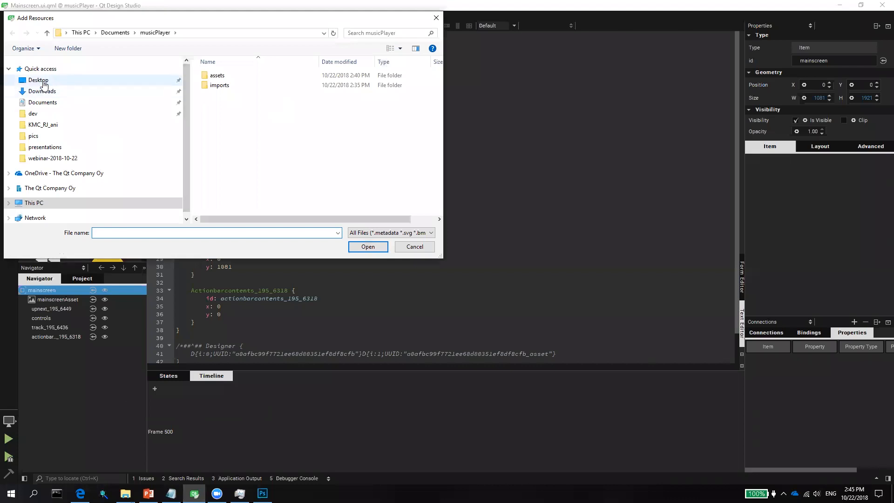
pyautogui.click(40, 81)
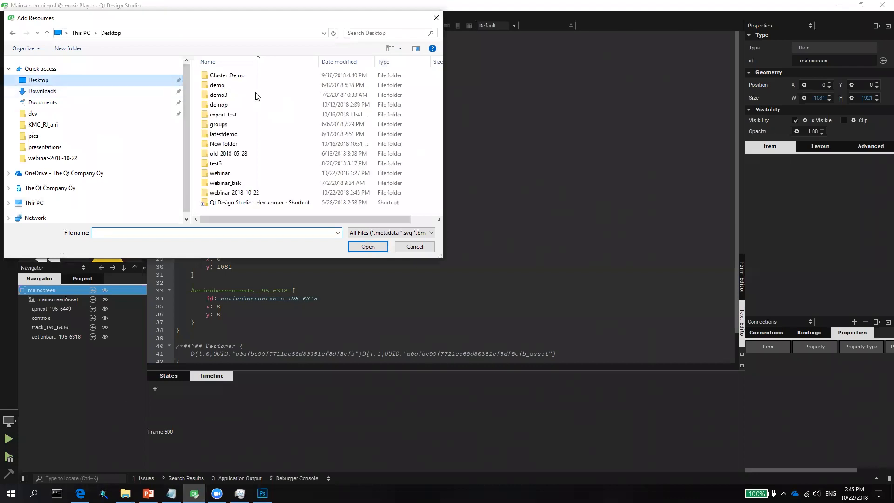
pyautogui.doubleClick(228, 192)
pyautogui.doubleClick(227, 104)
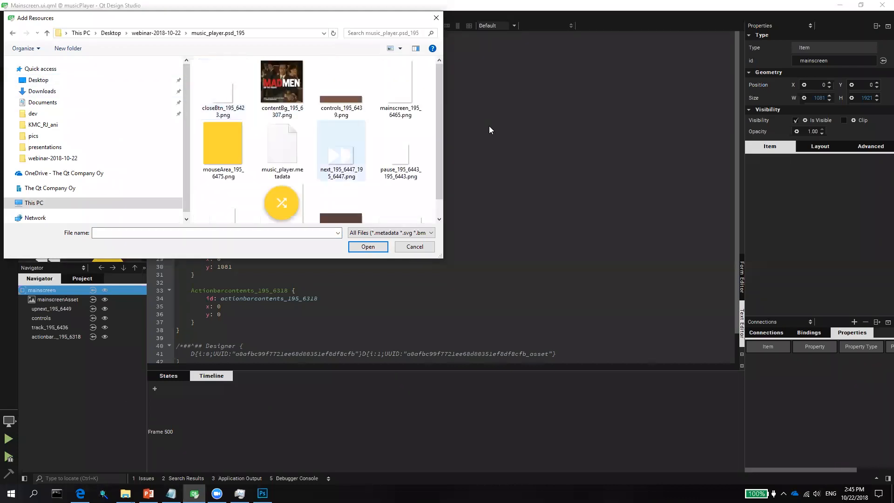
pyautogui.click(394, 233)
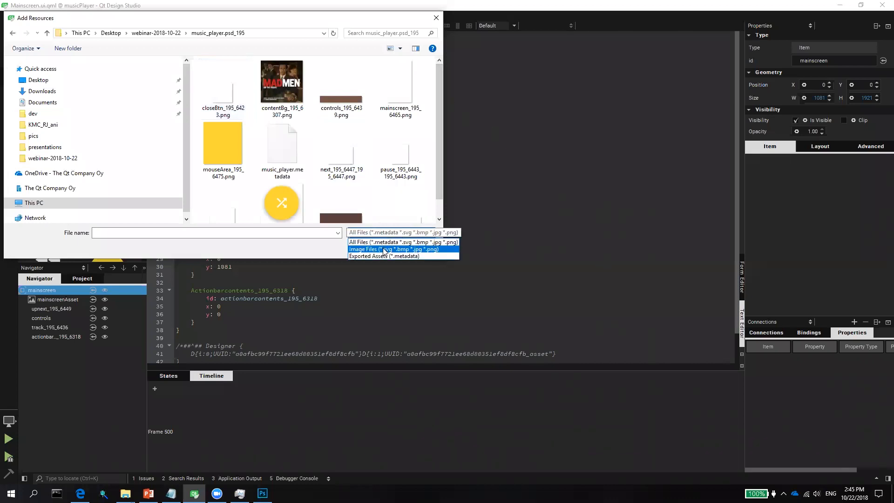
pyautogui.click(394, 242)
pyautogui.click(410, 233)
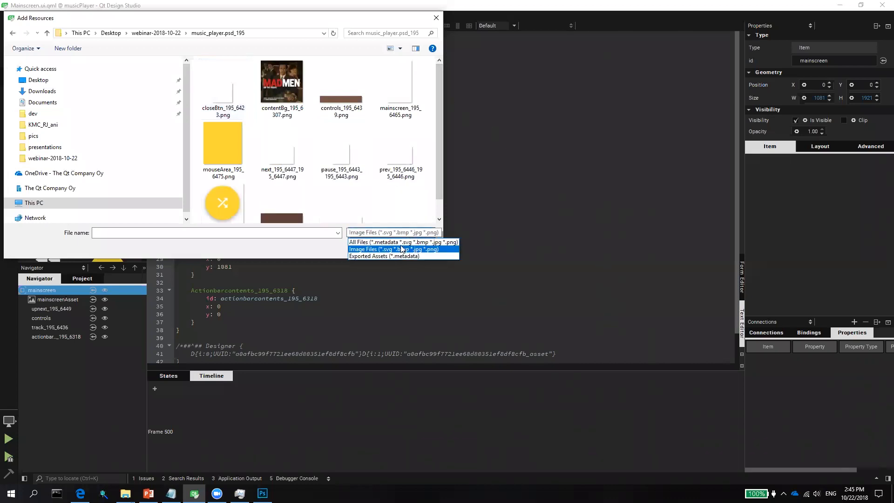
pyautogui.click(400, 251)
pyautogui.click(223, 86)
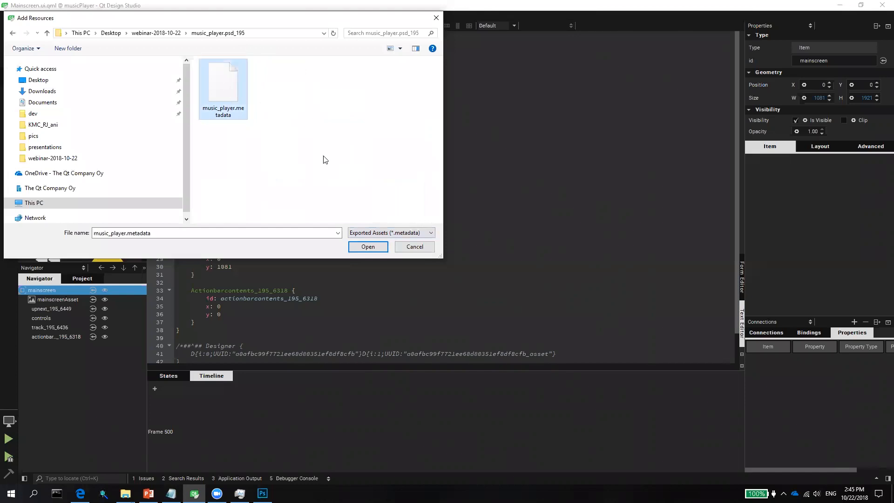
pyautogui.click(377, 246)
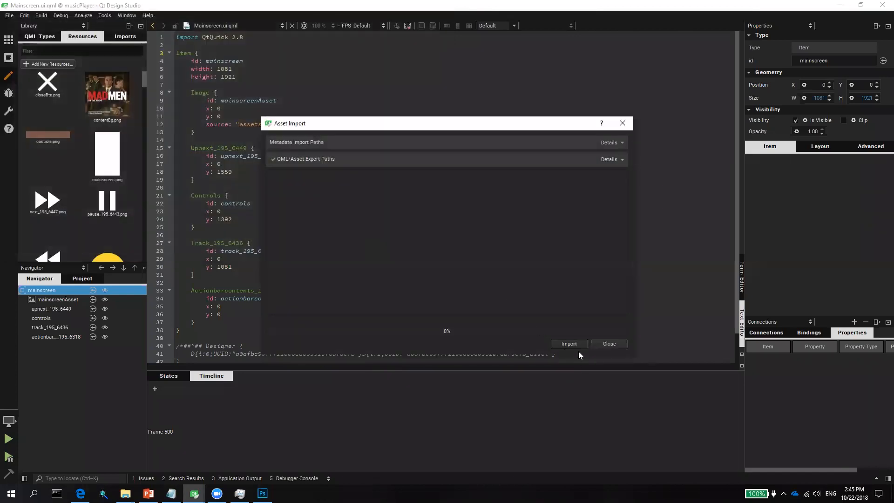
# Step: Run the asset import, close its dialog and reload all files changed on disk
pyautogui.click(577, 349)
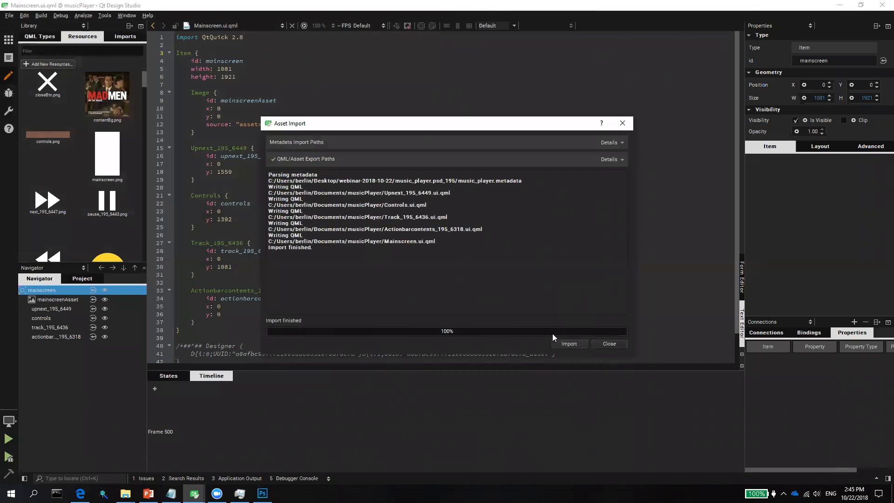
pyautogui.click(606, 342)
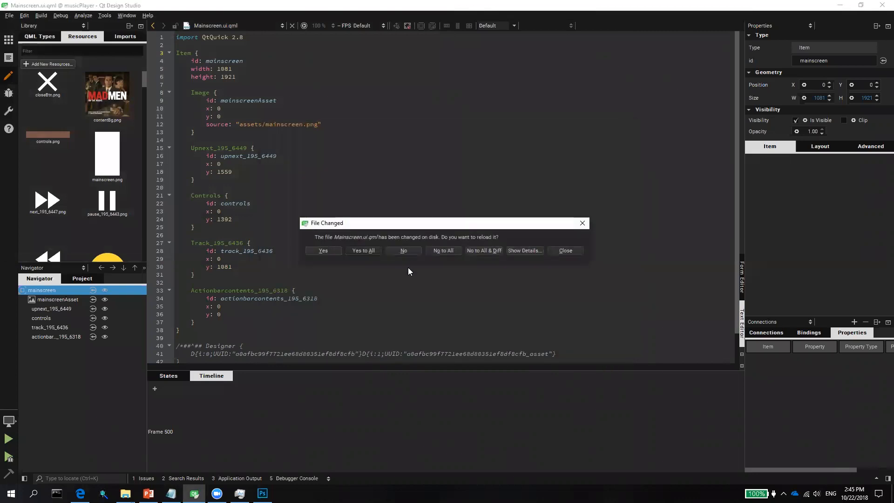
pyautogui.click(362, 251)
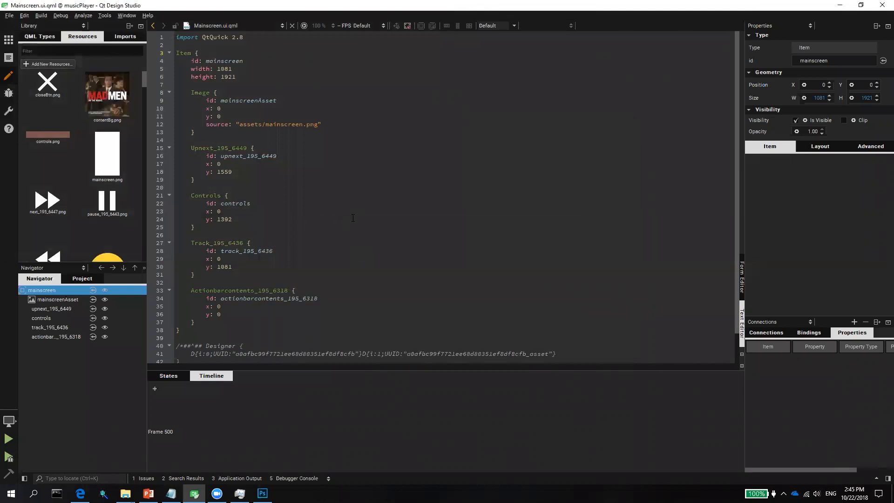
# Step: Review Mainscreen.ui.qml, then open Actionbarcontents_195_6318.ui.qml and highlight the MouseArea code inside the shuffleBtn item
pyautogui.scroll(-2, 353, 218)
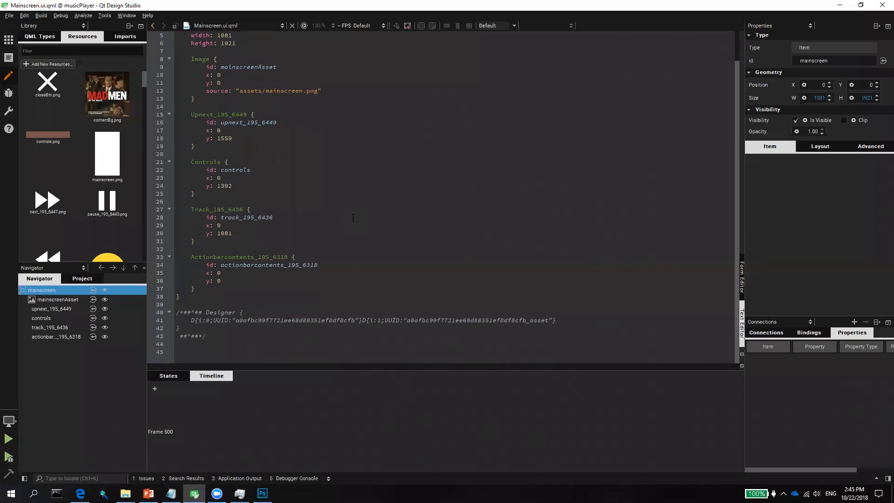
pyautogui.scroll(2, 353, 218)
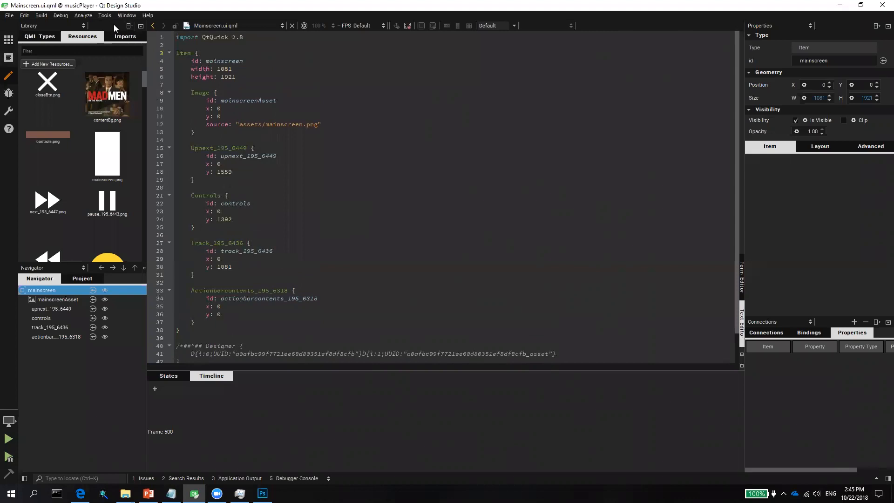
pyautogui.click(8, 58)
pyautogui.doubleClick(66, 85)
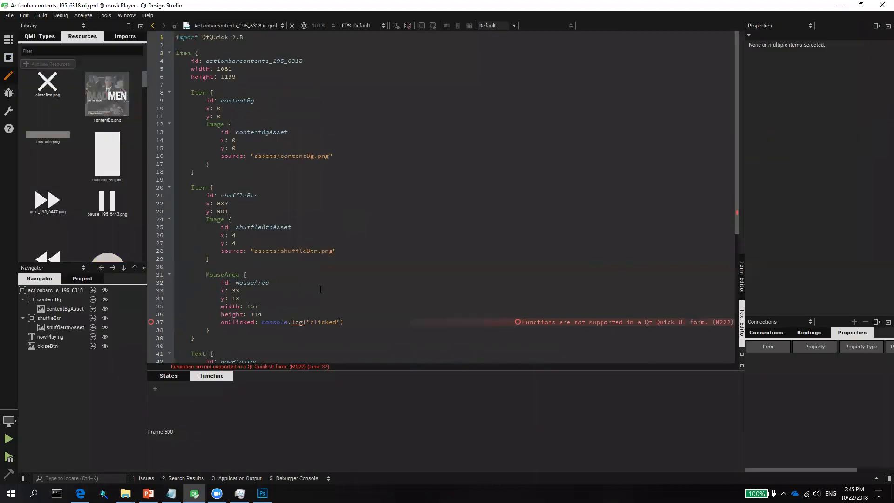
pyautogui.moveTo(203, 274); pyautogui.dragTo(230, 326)
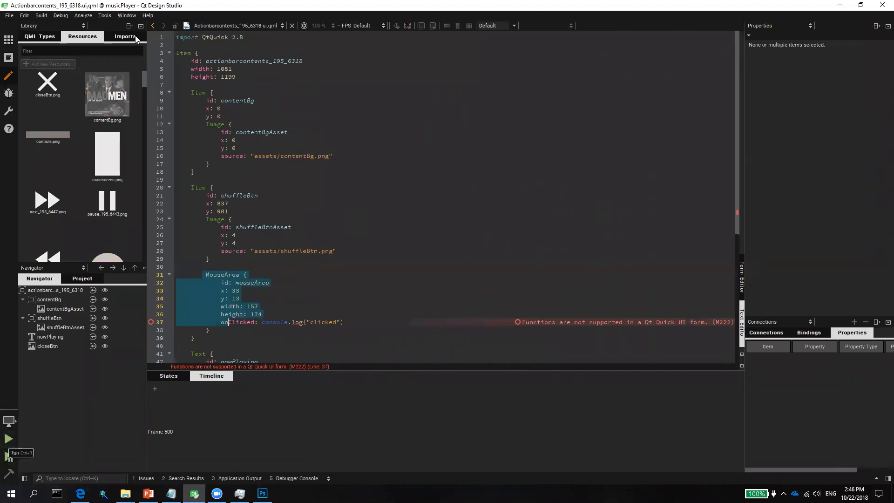
# Step: Run the live preview of Actionbarcontents_195_6318.ui.qml at 50 % zoom and enlarge its window until the shuffle button fits
pyautogui.click(305, 26)
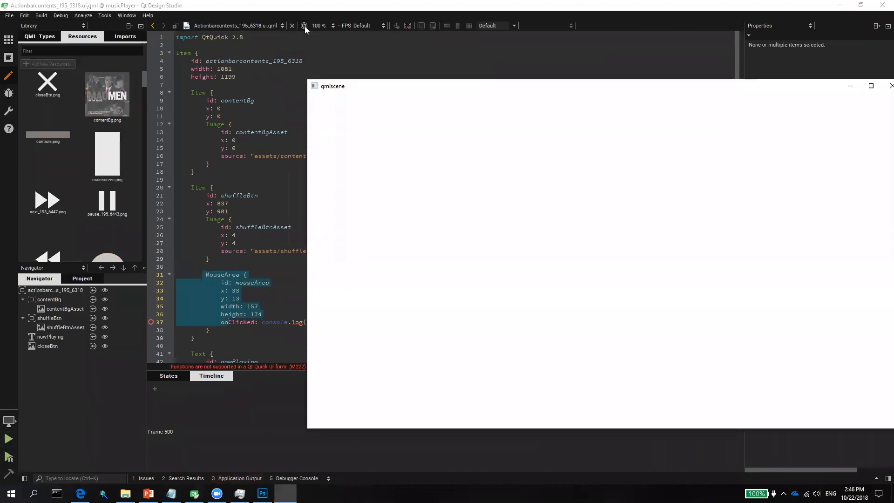
pyautogui.moveTo(470, 92); pyautogui.dragTo(454, 59)
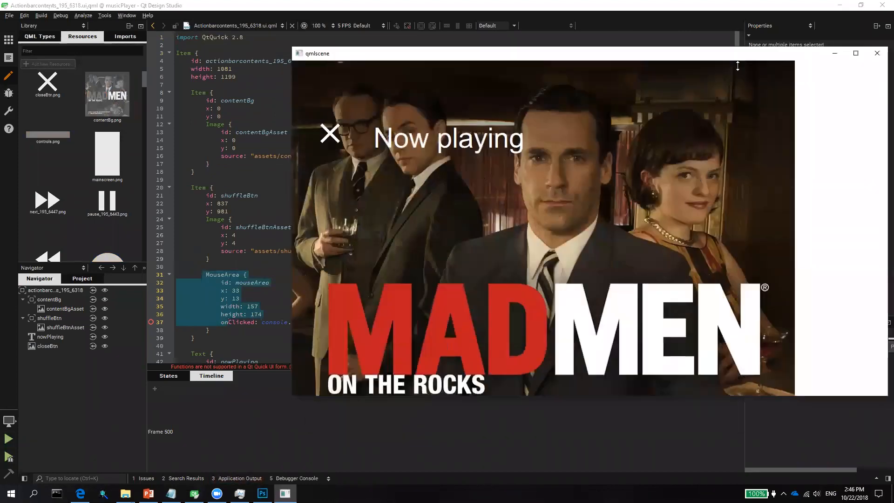
pyautogui.click(321, 26)
pyautogui.click(323, 48)
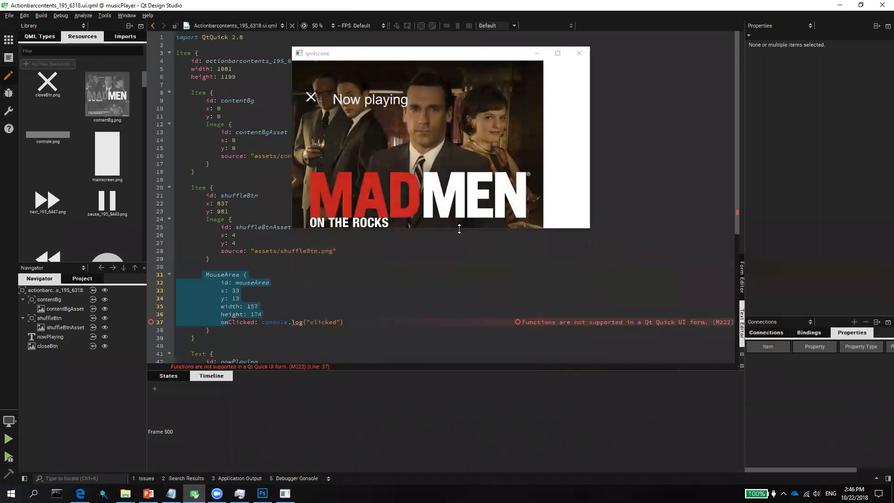
pyautogui.moveTo(459, 229); pyautogui.dragTo(459, 417)
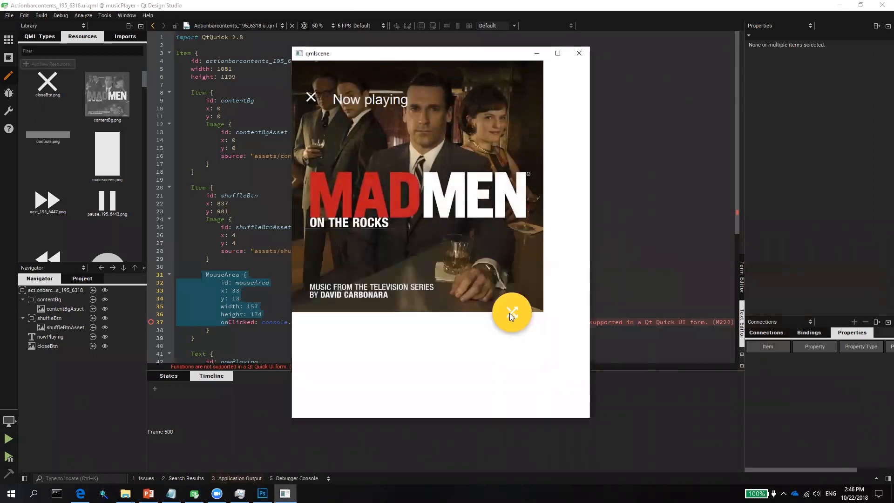
# Step: Test the shuffle button in the preview with the application output displayed, and close the preview window
pyautogui.click(234, 480)
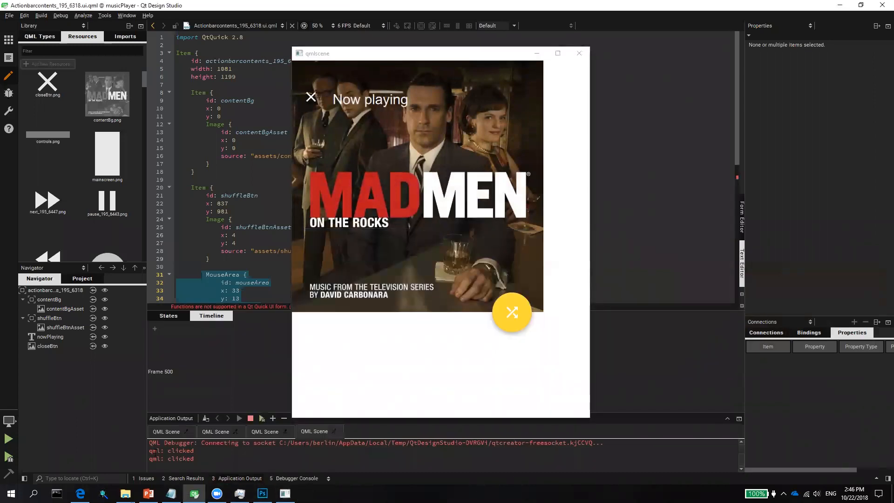
pyautogui.click(512, 312)
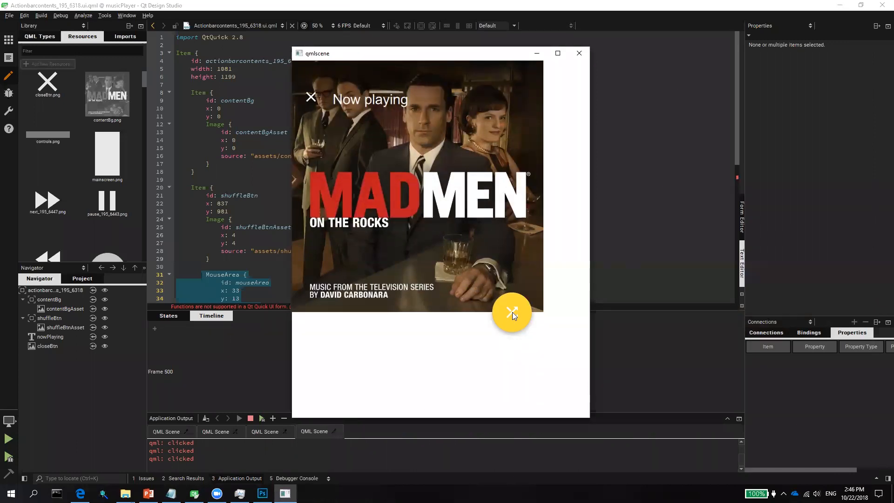
pyautogui.click(378, 4)
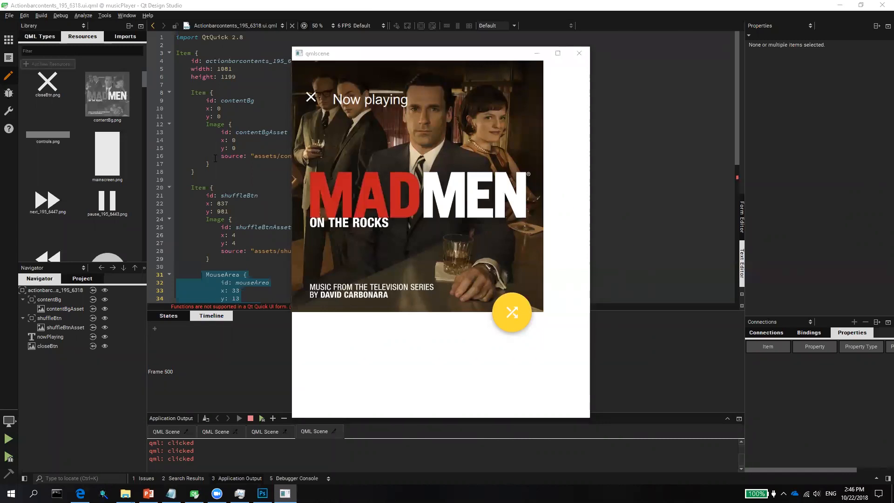
pyautogui.click(672, 159)
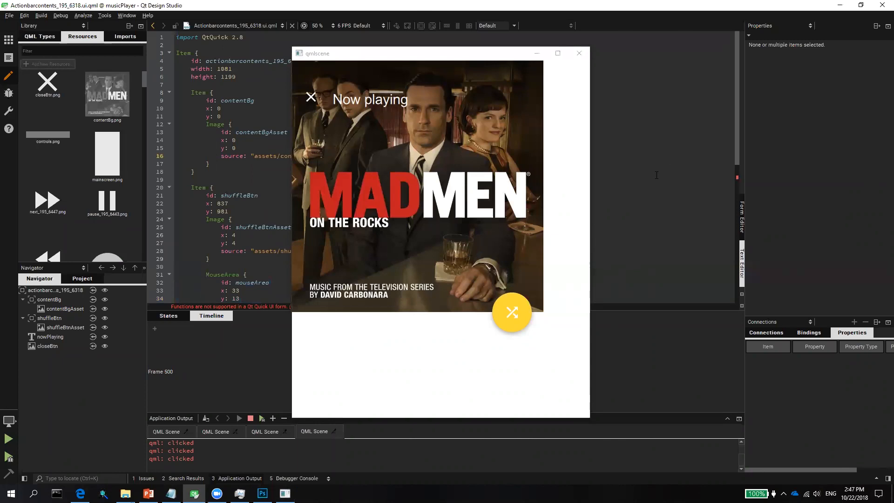
pyautogui.click(433, 51)
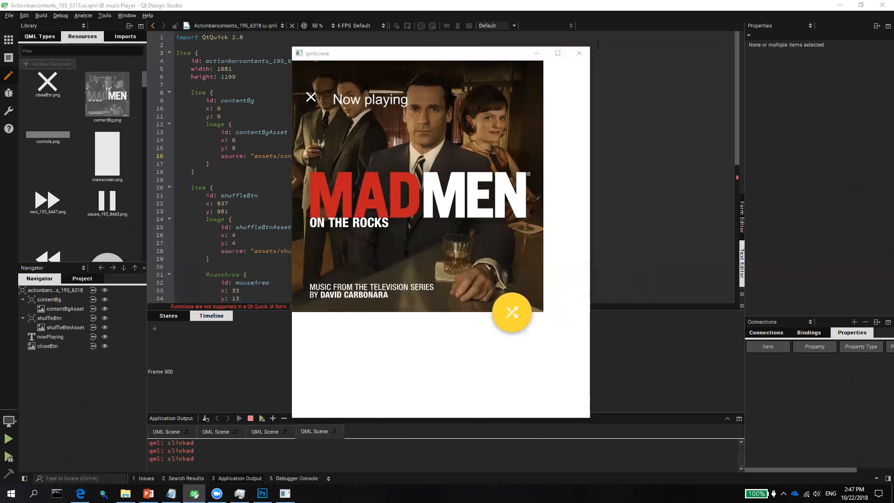
pyautogui.click(579, 53)
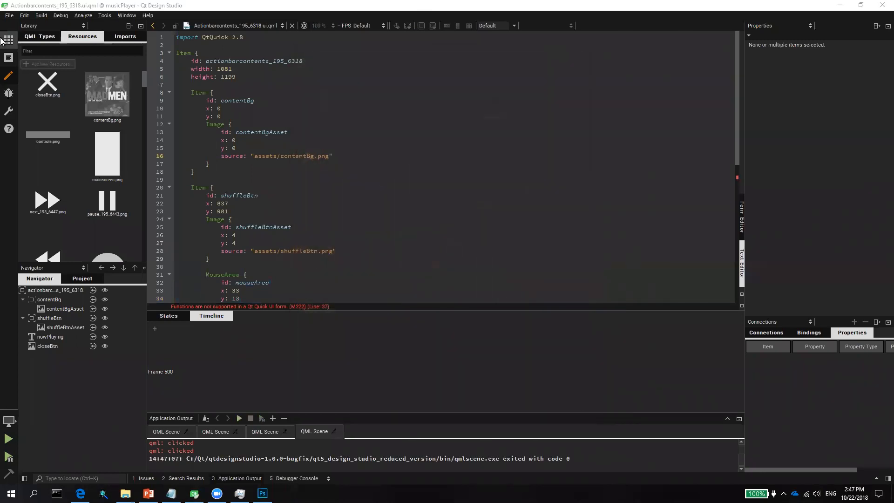
# Step: Open the webinar project from the recent projects on the welcome screen
pyautogui.click(8, 40)
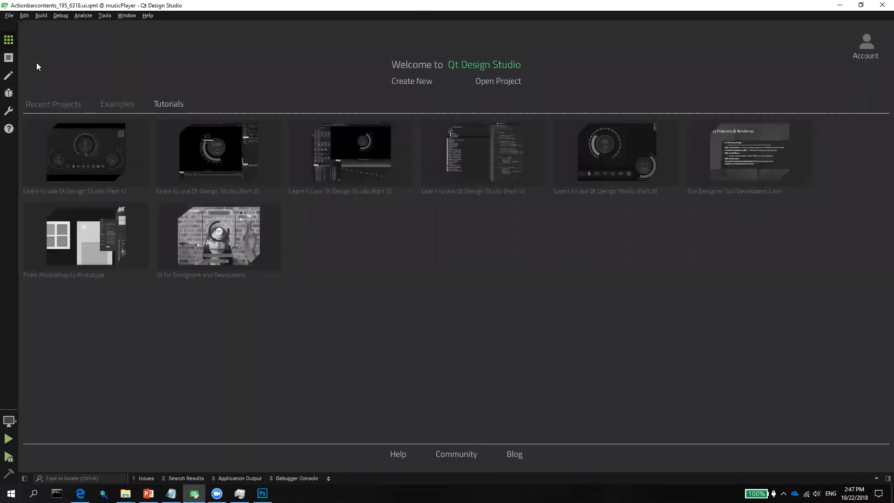
pyautogui.click(48, 106)
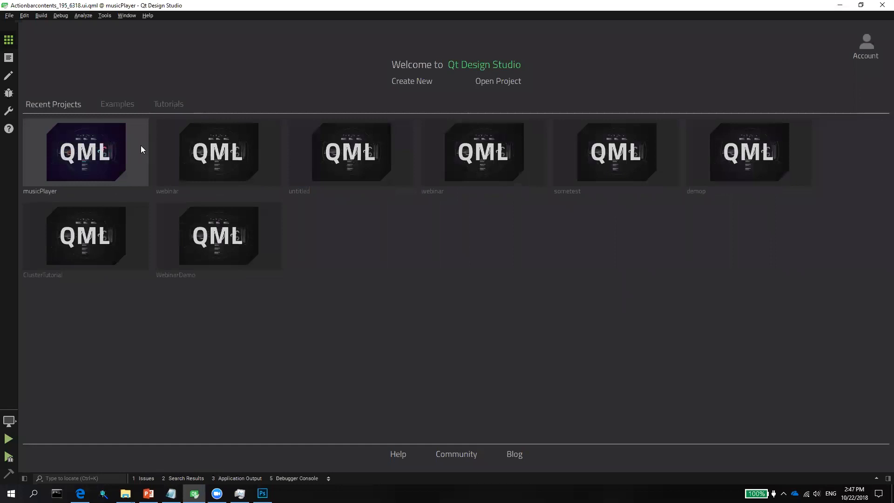
pyautogui.click(191, 166)
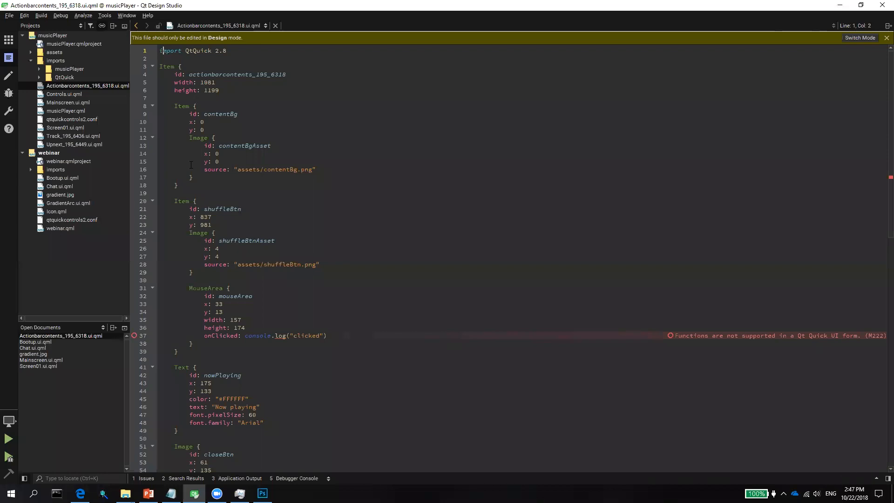
# Step: Close the Actionbarcontents_195_6318.ui.qml document and the musicPlayer project
pyautogui.click(275, 26)
pyautogui.rightClick(44, 34)
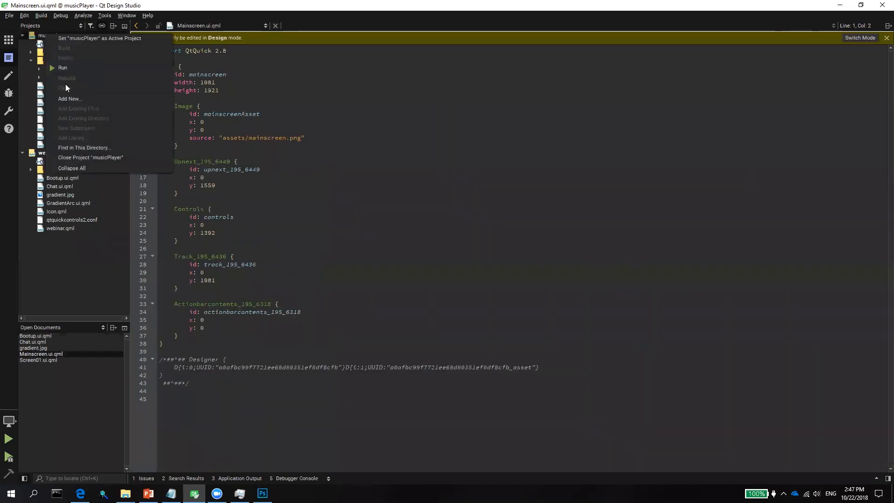
pyautogui.click(90, 155)
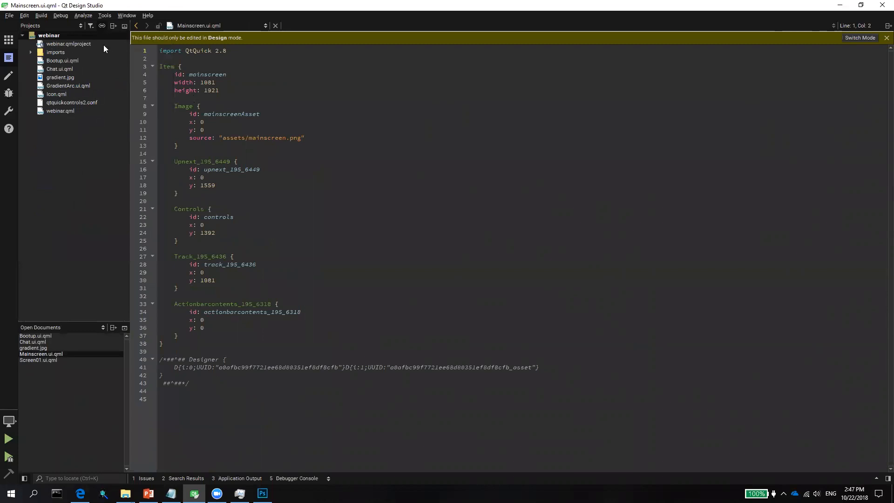
# Step: Add a new Qt Quick UI file with the component name Meters to the webinar project
pyautogui.rightClick(55, 37)
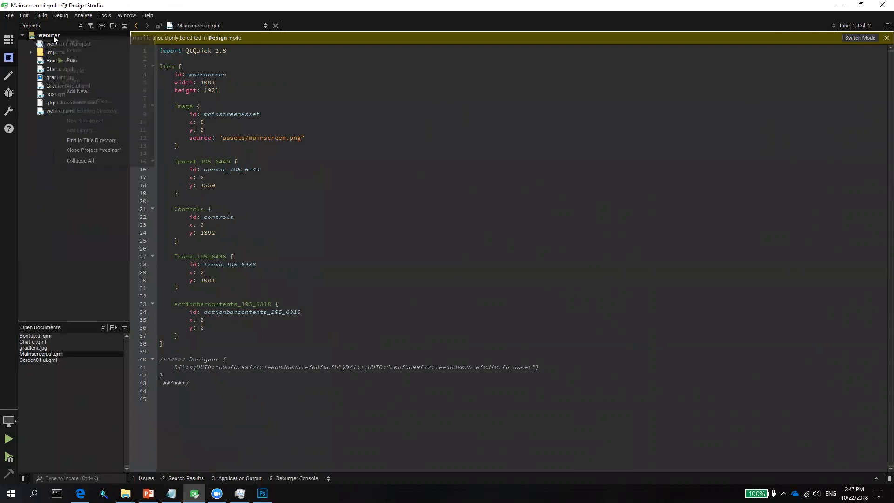
pyautogui.click(90, 90)
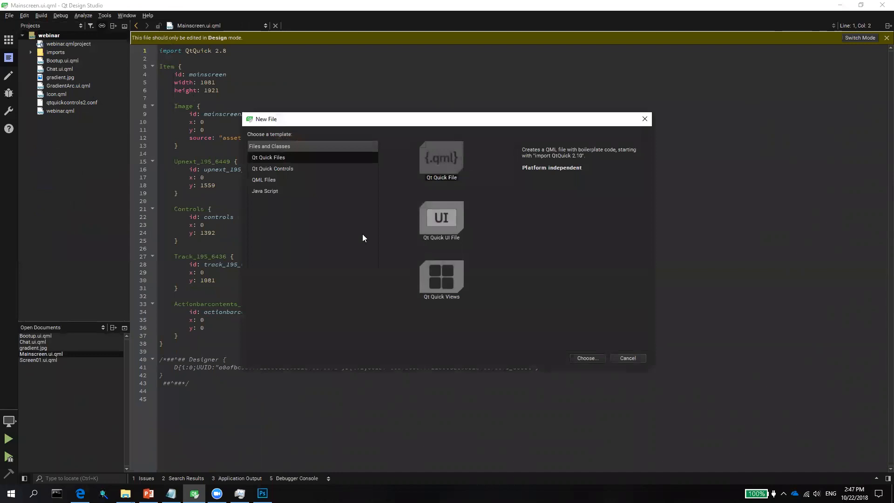
pyautogui.click(448, 227)
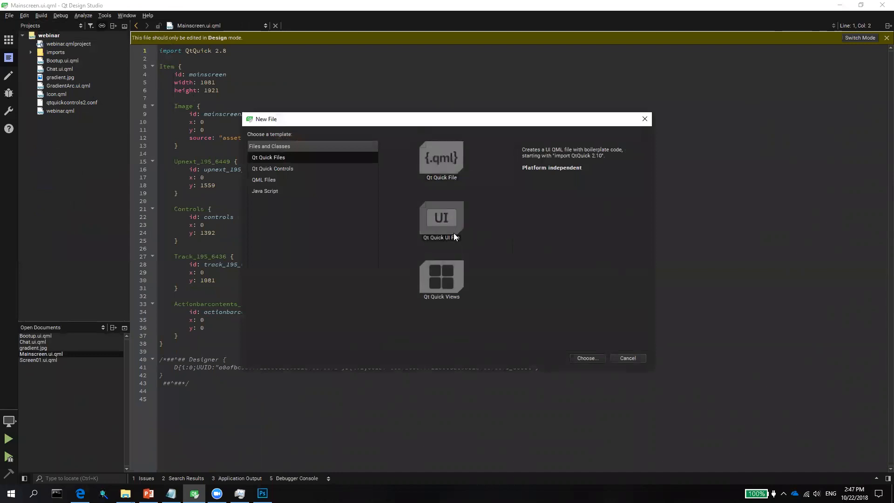
pyautogui.doubleClick(448, 226)
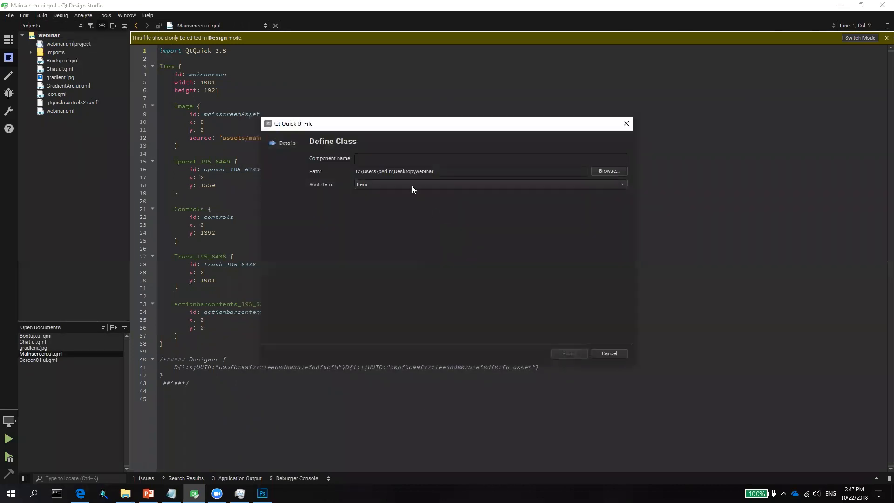
pyautogui.write('Meters')
pyautogui.press('Return')
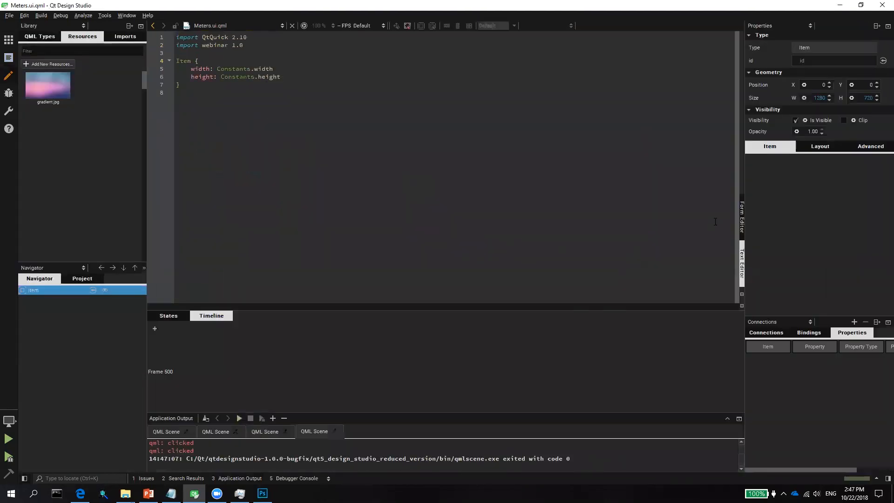
# Step: Show Meters.ui.qml in the form editor at 75 % zoom, with the QML types listed and the application output hidden
pyautogui.click(743, 218)
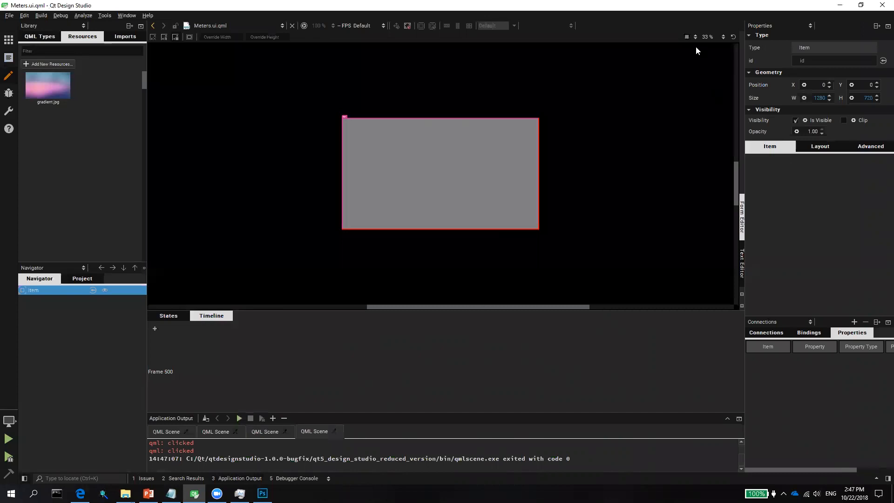
pyautogui.click(708, 37)
pyautogui.click(709, 91)
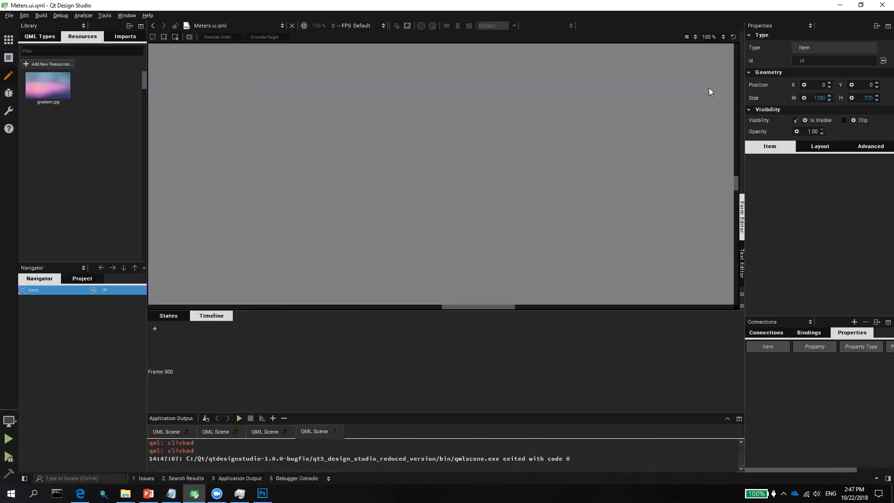
pyautogui.click(700, 36)
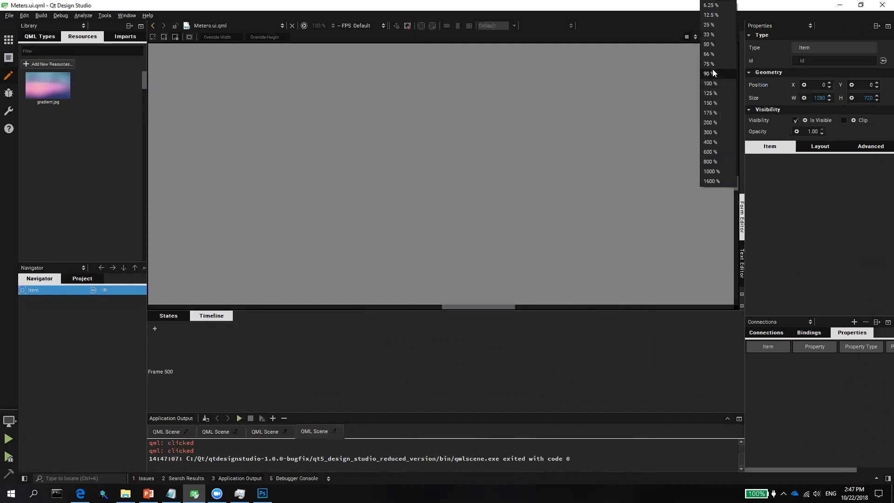
pyautogui.click(709, 63)
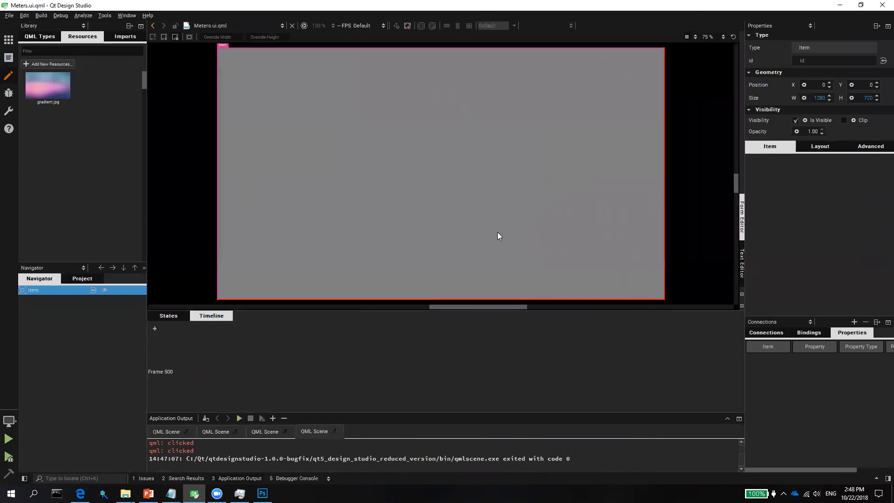
pyautogui.click(46, 37)
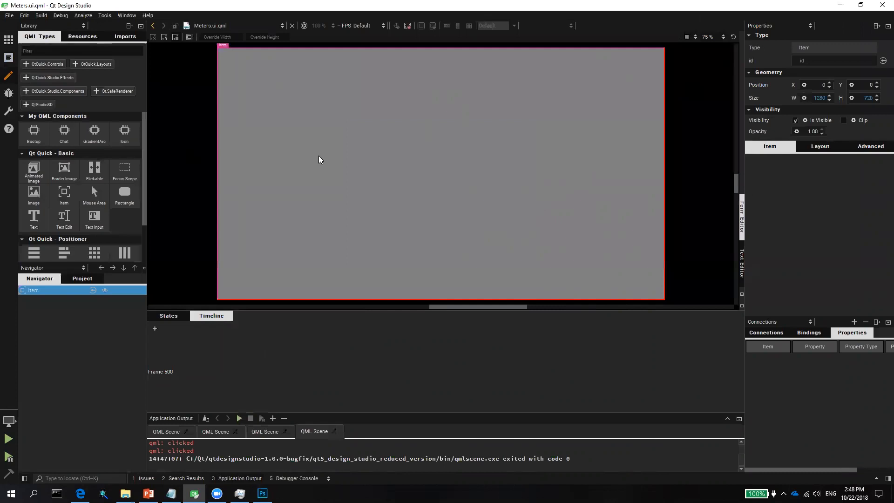
pyautogui.click(741, 419)
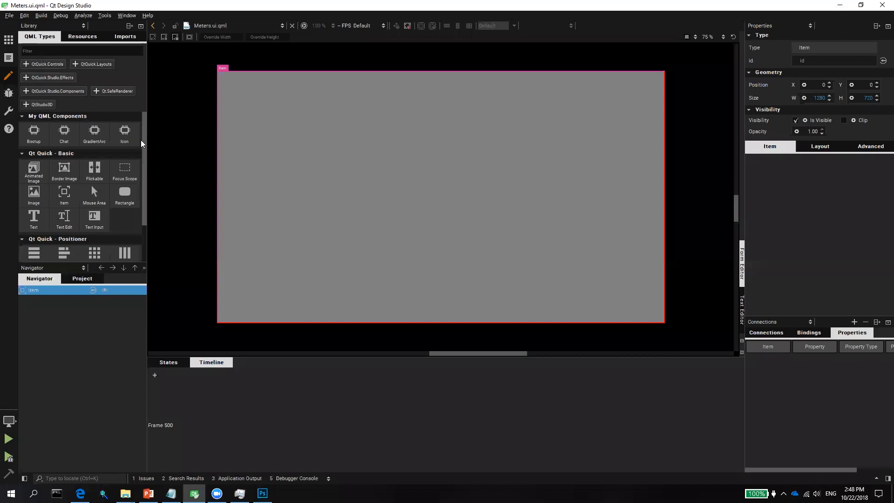
# Step: Examine the QML types library, the connections, bindings and properties, the states and timeline, and the project file tree
pyautogui.scroll(-2, 141, 177)
pyautogui.scroll(2, 140, 186)
pyautogui.scroll(-2, 144, 142)
pyautogui.scroll(2, 142, 187)
pyautogui.scroll(-2, 150, 187)
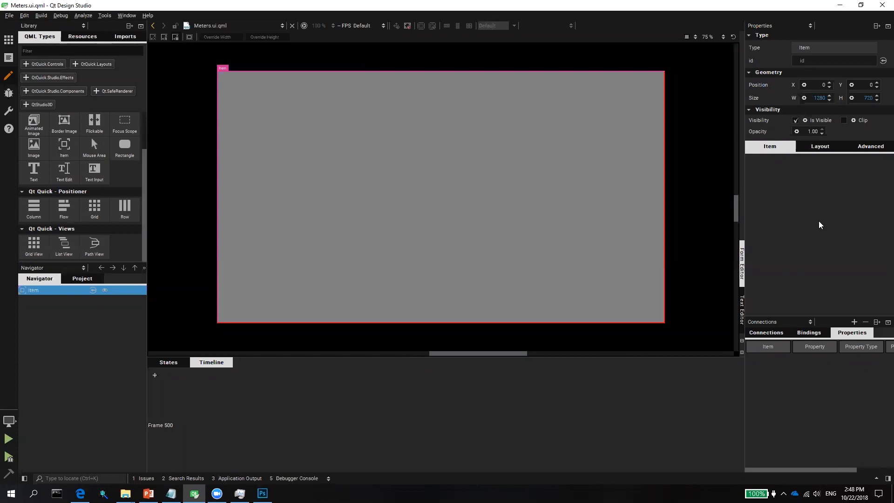
pyautogui.click(801, 334)
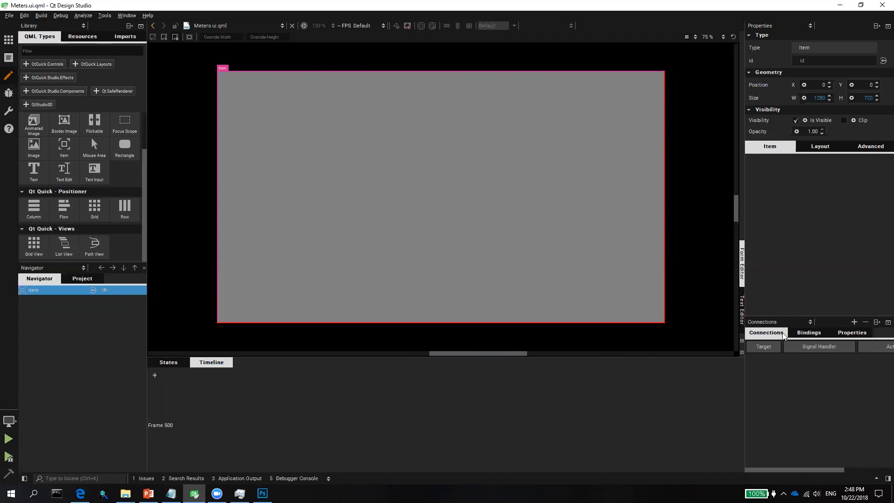
pyautogui.click(853, 335)
pyautogui.click(819, 335)
pyautogui.click(768, 334)
pyautogui.click(843, 336)
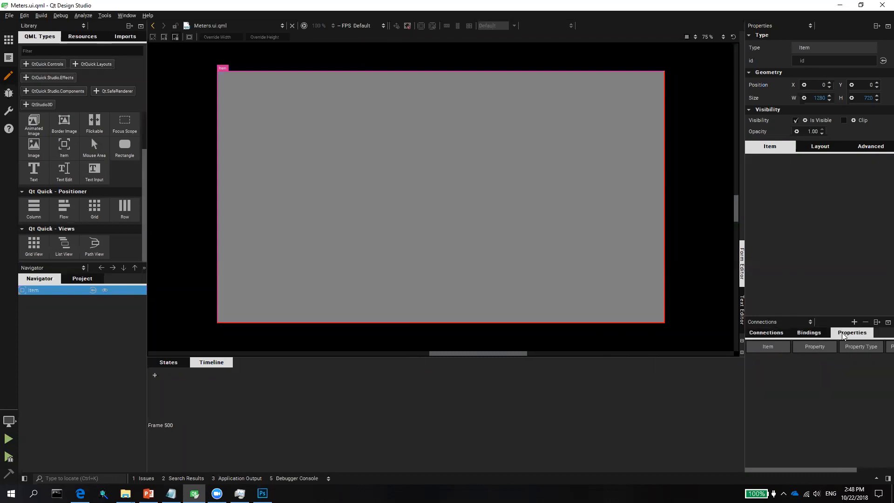
pyautogui.click(171, 363)
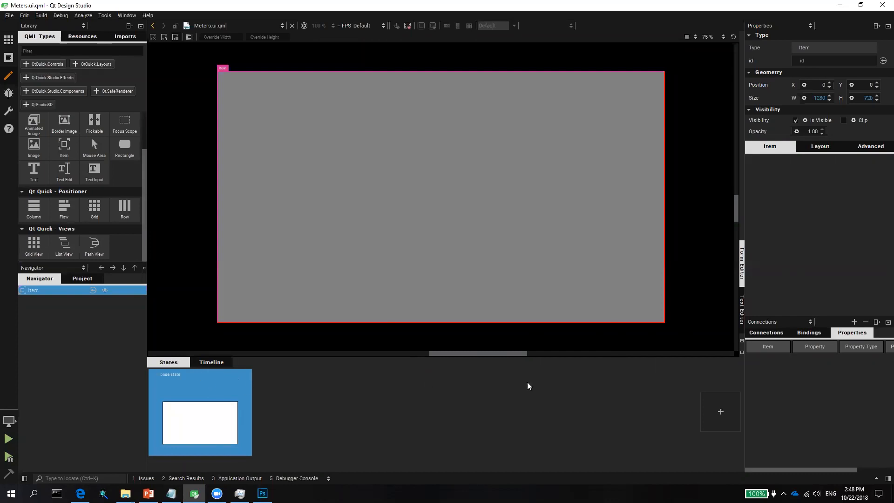
pyautogui.click(217, 363)
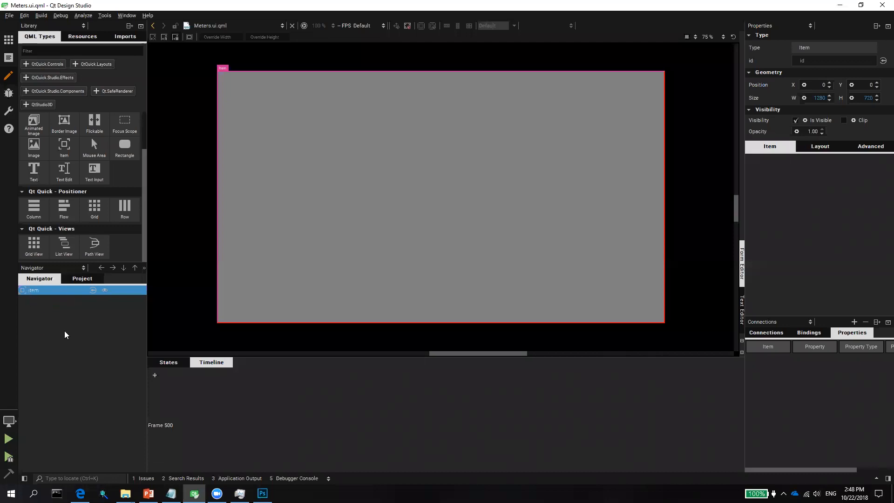
pyautogui.click(75, 280)
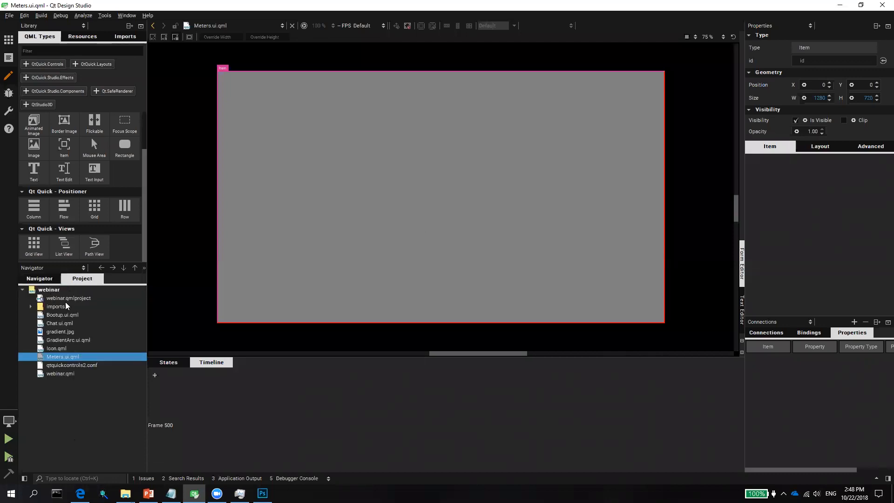
pyautogui.click(43, 278)
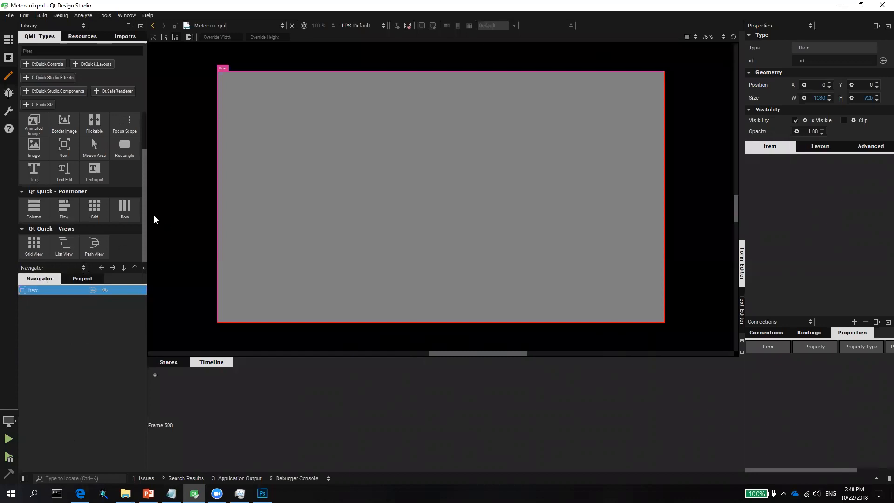
# Step: Place a 200 × 200 Rectangle on the Meters canvas at about X 451, Y 240
pyautogui.scroll(1, 134, 140)
pyautogui.scroll(-1, 134, 233)
pyautogui.moveTo(126, 146); pyautogui.dragTo(375, 156)
pyautogui.moveTo(430, 183); pyautogui.dragTo(430, 183)
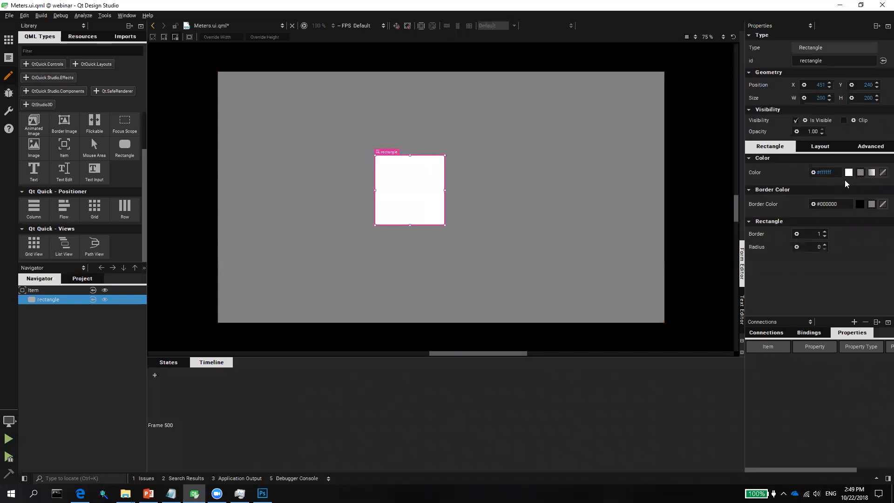
# Step: Make the rectangle's fill transparent and give it a border of width 12 in dark blue-grey #3f4252
pyautogui.click(882, 173)
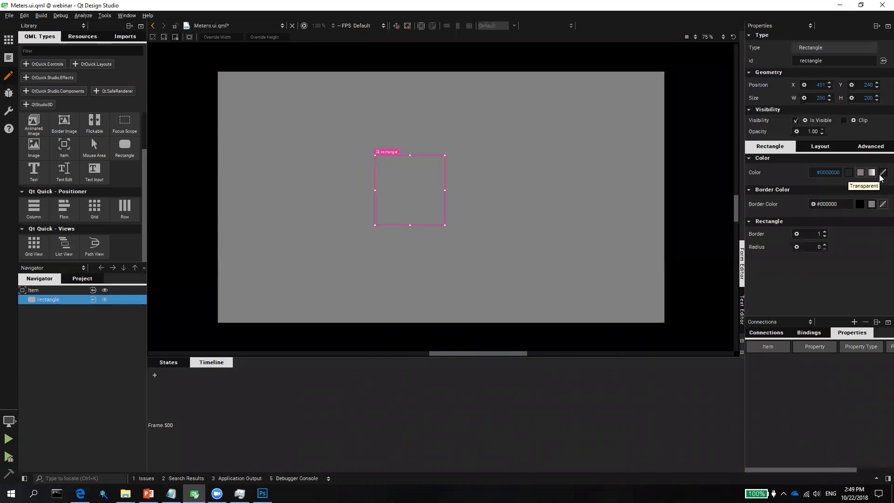
pyautogui.doubleClick(807, 234)
pyautogui.write('10')
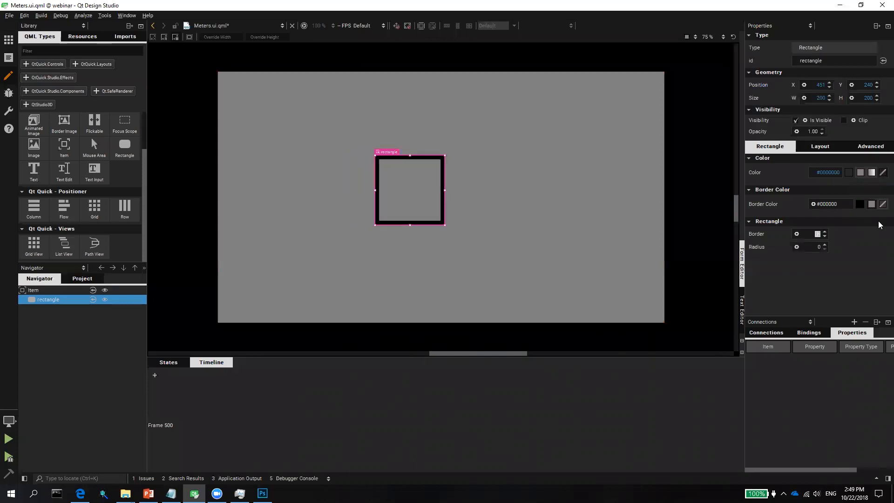
pyautogui.click(858, 204)
pyautogui.click(754, 248)
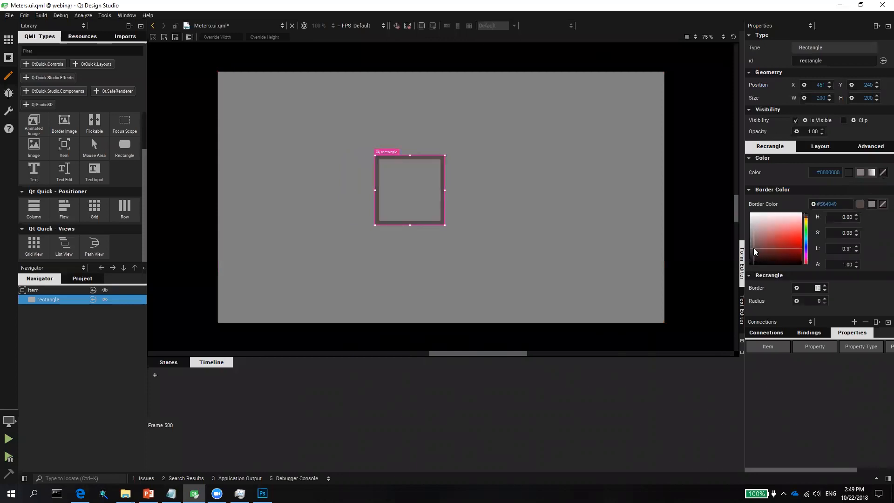
pyautogui.click(805, 251)
pyautogui.click(755, 250)
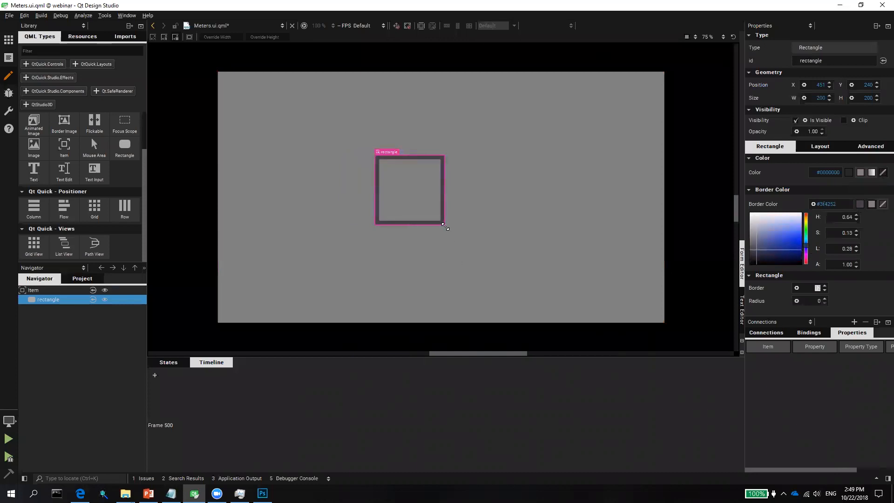
# Step: Enlarge the rectangle to about 276 × 253 and move it to about X 488, Y 211, near the canvas centre
pyautogui.moveTo(445, 225); pyautogui.dragTo(471, 244)
pyautogui.moveTo(435, 220); pyautogui.dragTo(440, 205)
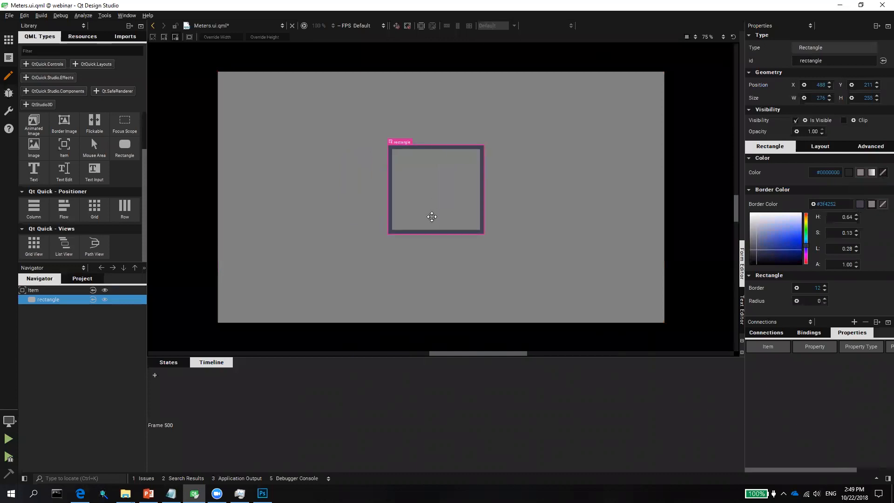
# Step: Stretch the rectangle to a height of about 336 and round its corners with a radius of 32
pyautogui.moveTo(438, 242); pyautogui.dragTo(440, 264)
pyautogui.click(807, 302)
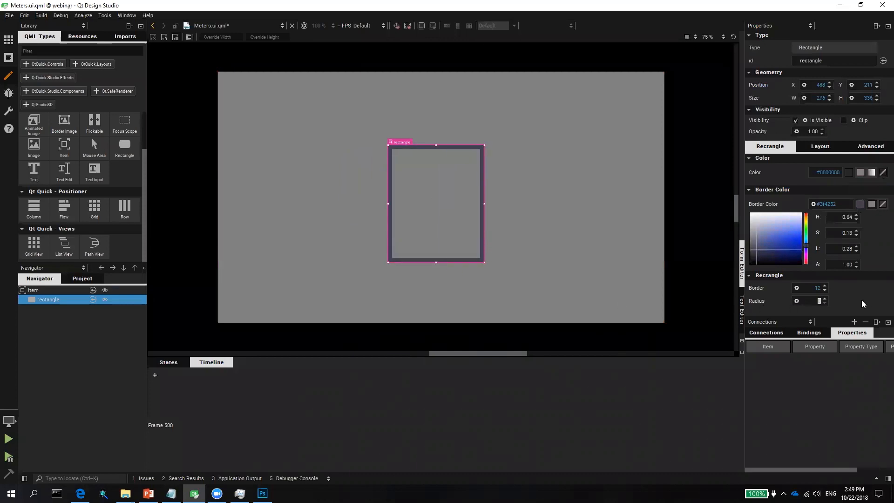
pyautogui.write('15')
pyautogui.press('Return')
pyautogui.click(541, 222)
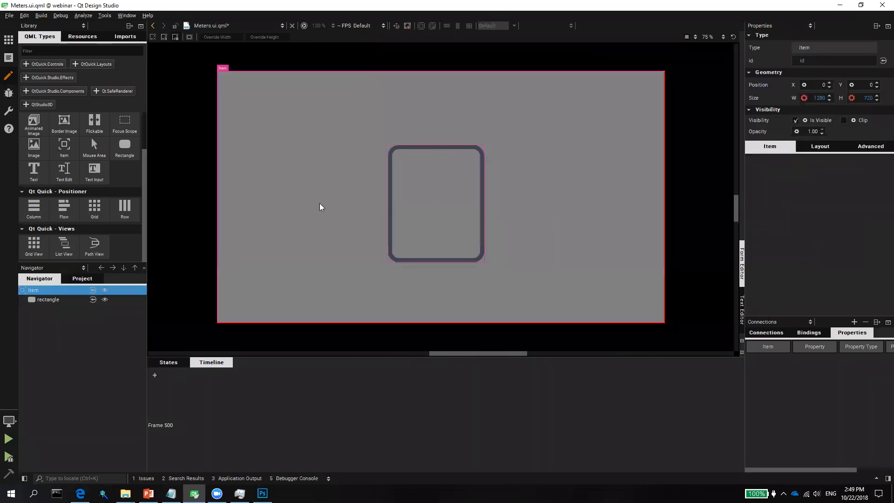
# Step: Enlarge the rounded rectangle to about 358 × 382 and move it to about X 450, Y 159
pyautogui.click(450, 200)
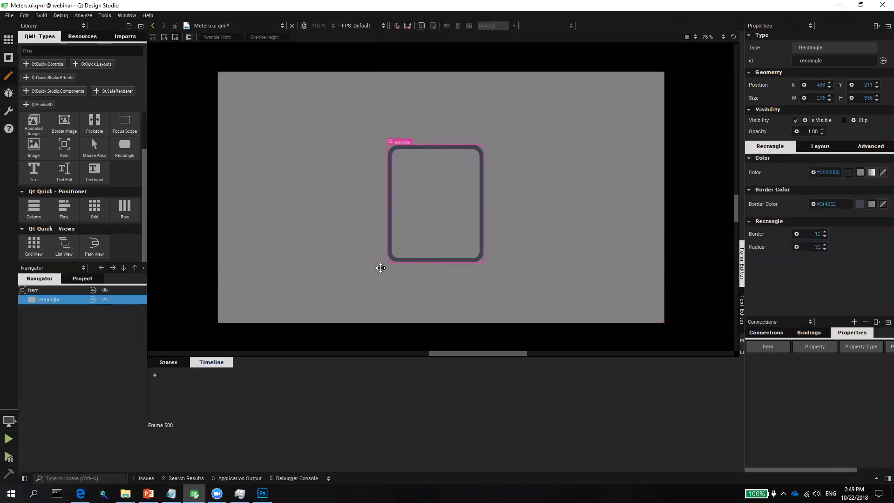
pyautogui.moveTo(381, 268); pyautogui.dragTo(360, 287)
pyautogui.moveTo(458, 280); pyautogui.dragTo(492, 296)
pyautogui.moveTo(419, 233); pyautogui.dragTo(427, 194)
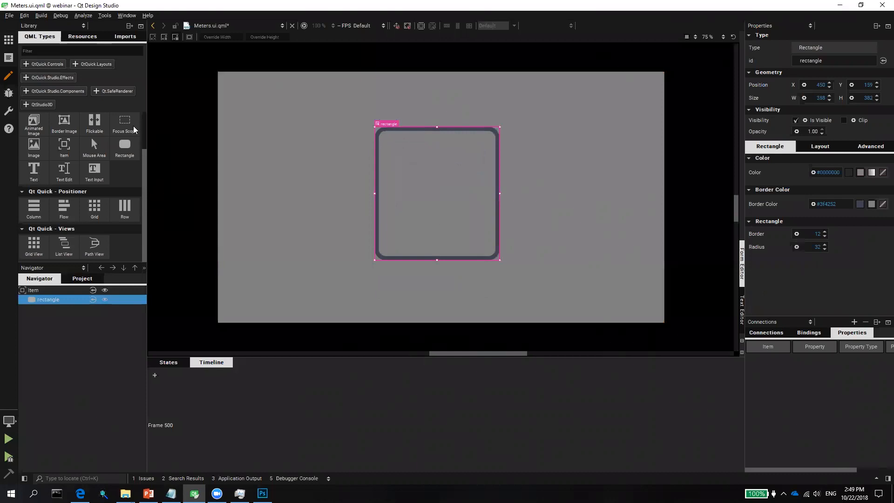
# Step: Import QtQuick.Studio.Components and place an Arc inside the rectangle at about X 112, Y 141
pyautogui.click(71, 90)
pyautogui.scroll(-3, 144, 134)
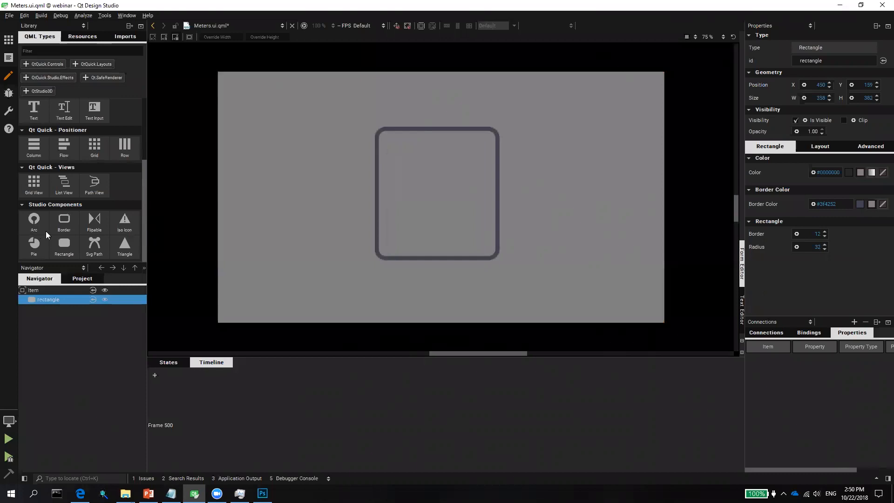
pyautogui.moveTo(37, 229); pyautogui.dragTo(420, 188)
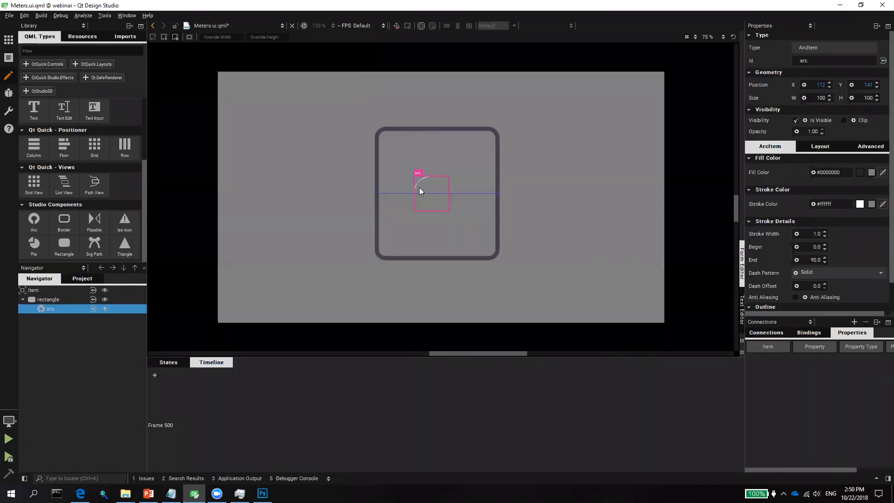
# Step: Set the arc's size to 192 × 192
pyautogui.doubleClick(820, 98)
pyautogui.write('192')
pyautogui.press('Tab')
pyautogui.write('192')
pyautogui.press('Return')
# Step: Give the arc a stroke width of 8, a begin angle of 10 and an end angle of 310
pyautogui.write('8')
pyautogui.press('Return')
pyautogui.press('Tab')
pyautogui.write('10')
pyautogui.press('Return')
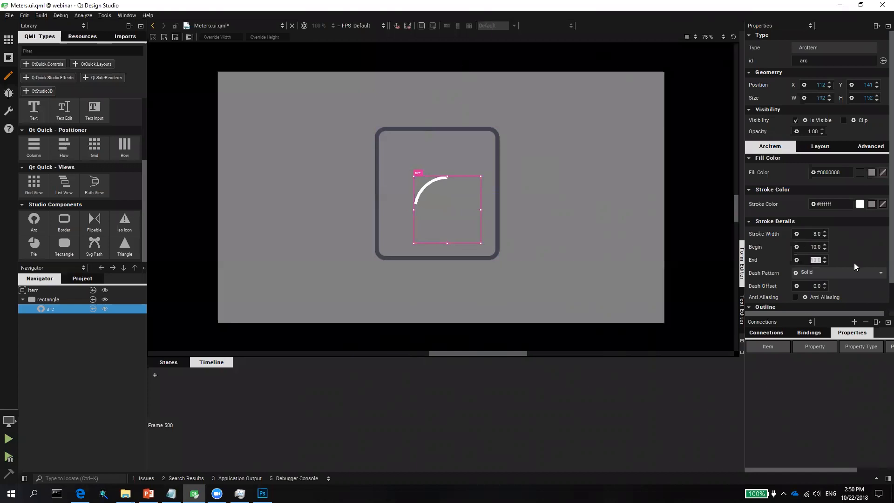
pyautogui.write('310')
pyautogui.press('Return')
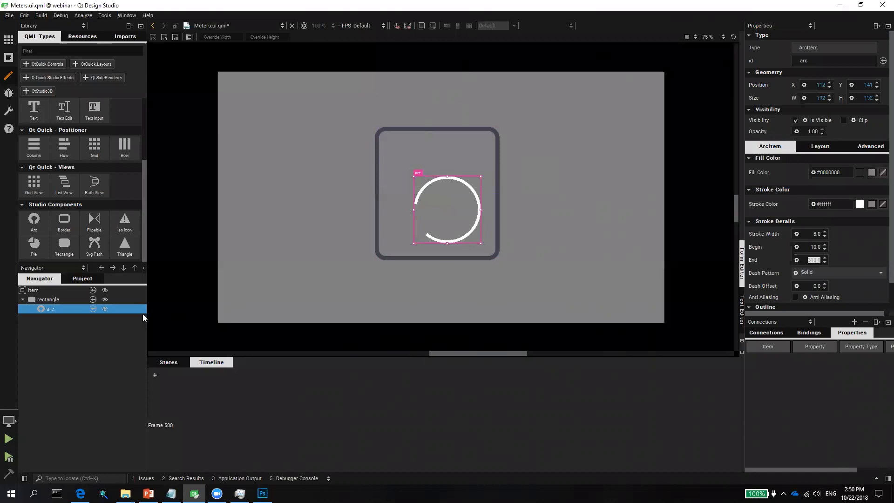
# Step: Copy the rectangle's border colour #3f4252 to the arc's stroke colour
pyautogui.click(74, 300)
pyautogui.doubleClick(824, 203)
pyautogui.hotkey('ctrl', 'c')
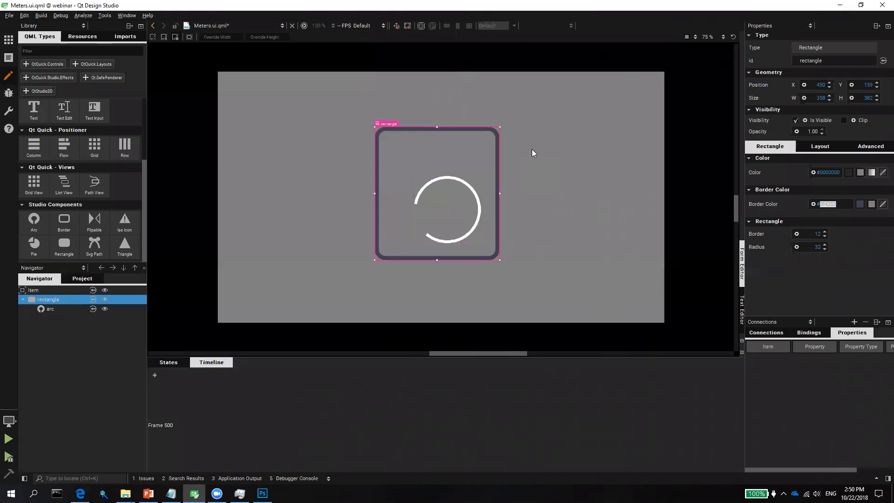
pyautogui.click(69, 309)
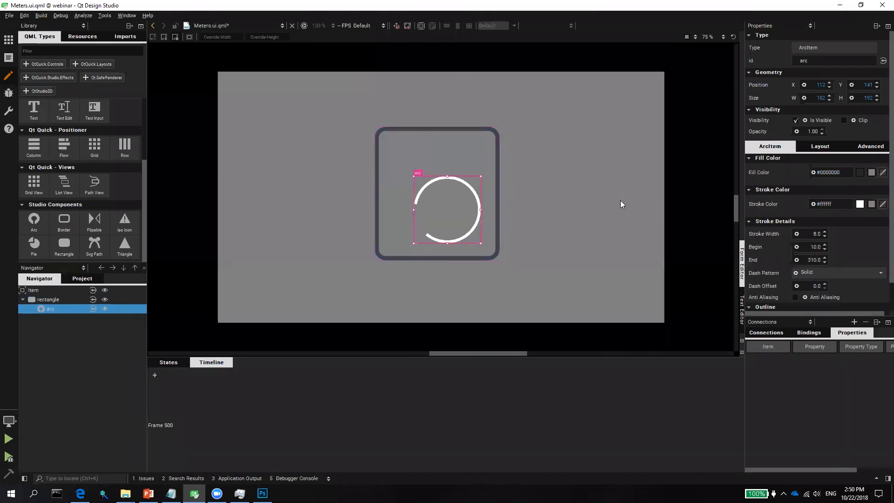
pyautogui.doubleClick(825, 203)
pyautogui.hotkey('ctrl', 'v')
pyautogui.press('Return')
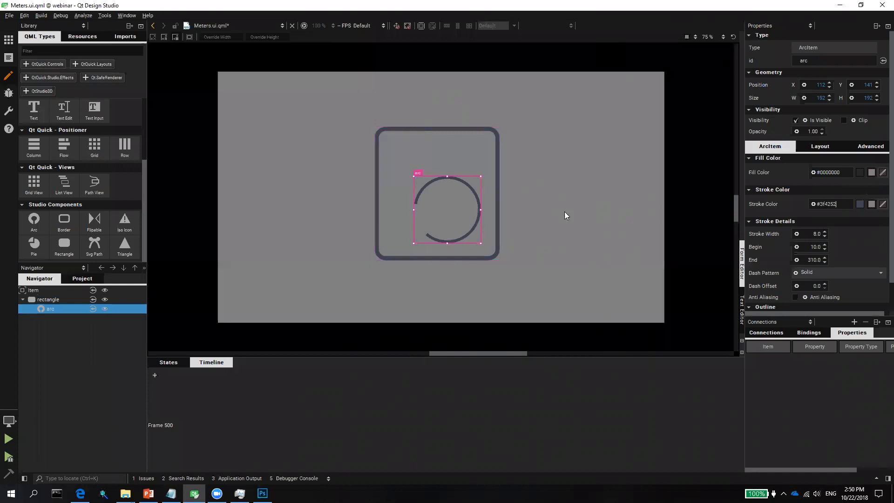
# Step: Move the arc to about X 83, Y 126 within the rectangle and set its stroke width to 12
pyautogui.moveTo(456, 208); pyautogui.dragTo(444, 203)
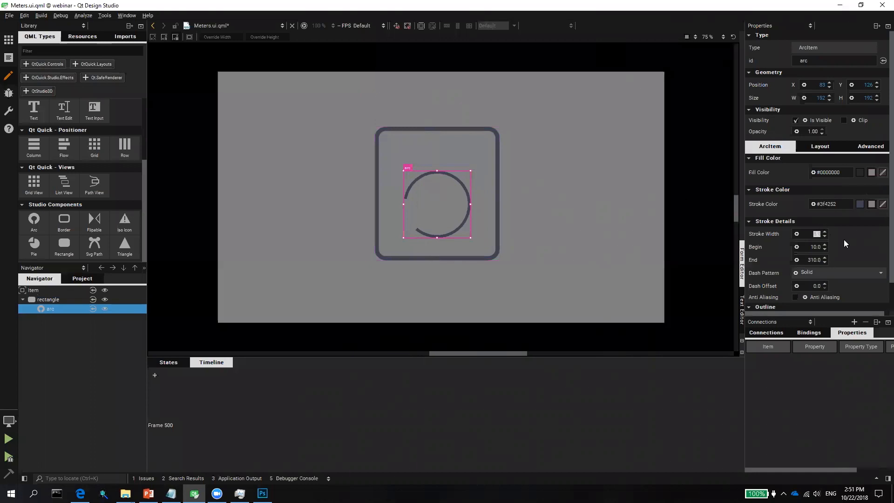
pyautogui.write('12')
pyautogui.press('Return')
pyautogui.press('BackSpace')
pyautogui.write('12')
pyautogui.press('Return')
pyautogui.write('12.0')
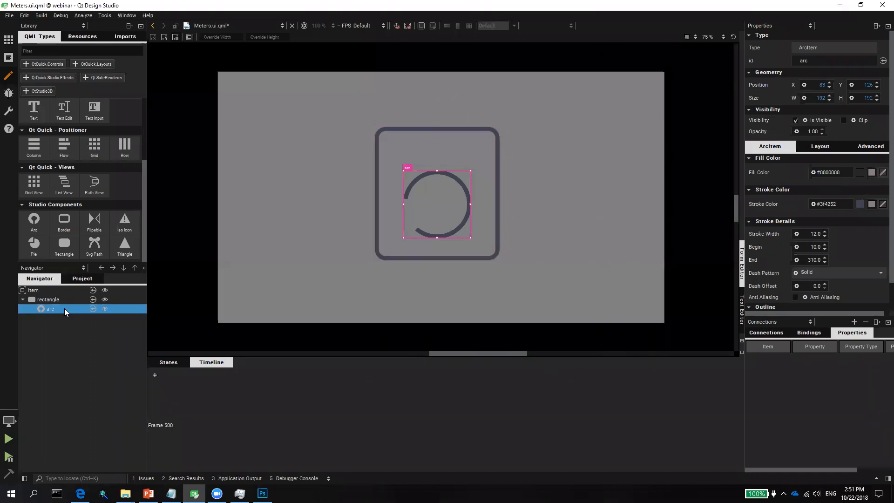
# Step: Duplicate the arc, order the copy ahead of the original, and make the copy's stroke light grey #cbcbcb
pyautogui.hotkey('ctrl', 'v')
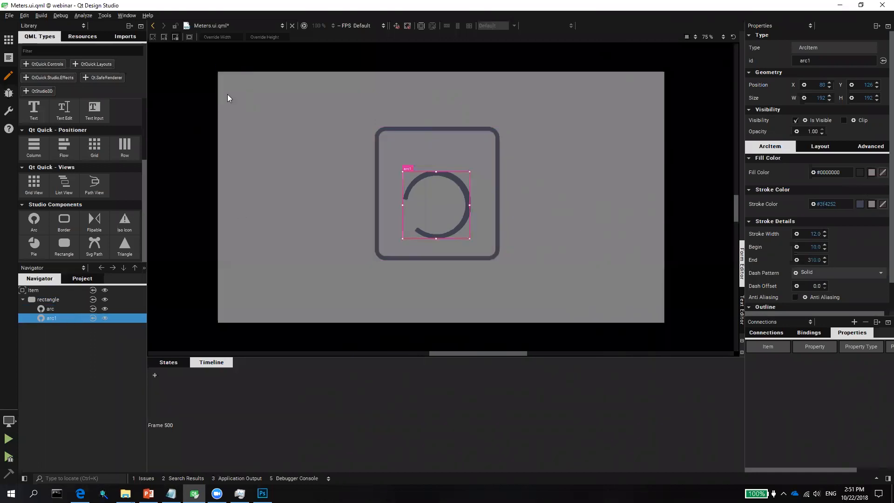
pyautogui.click(135, 269)
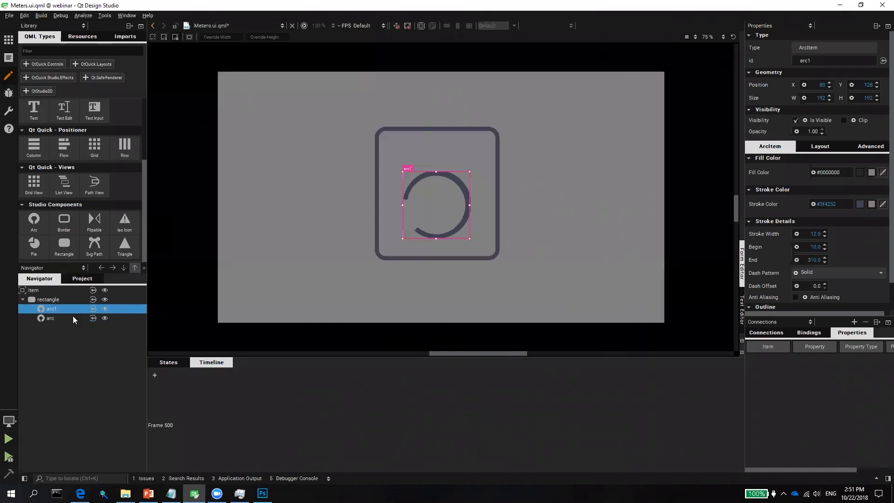
pyautogui.click(860, 205)
pyautogui.click(755, 227)
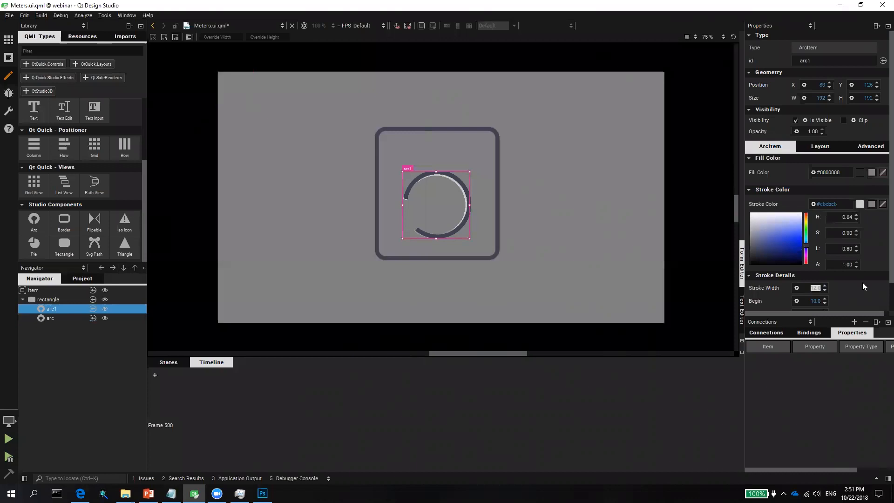
# Step: Set the copied arc's stroke width to 4 and its dash pattern to Dash
pyautogui.write('4')
pyautogui.scroll(-2, 881, 284)
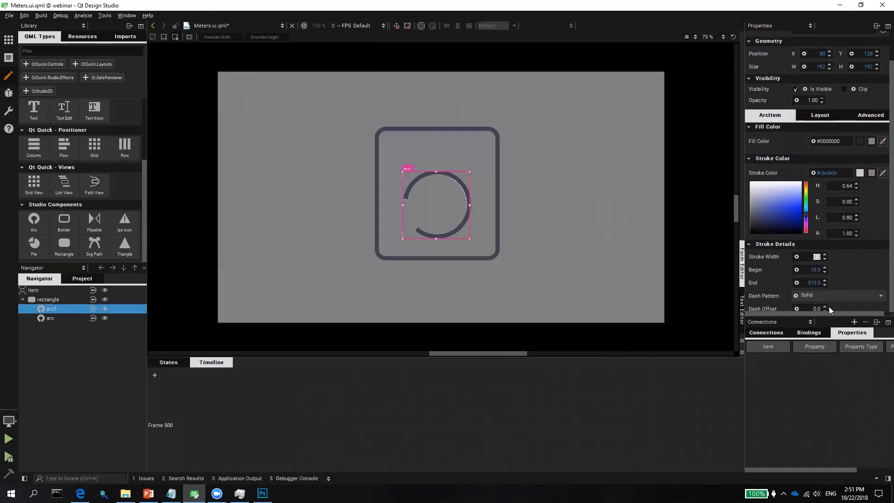
pyautogui.moveTo(826, 315); pyautogui.dragTo(824, 395)
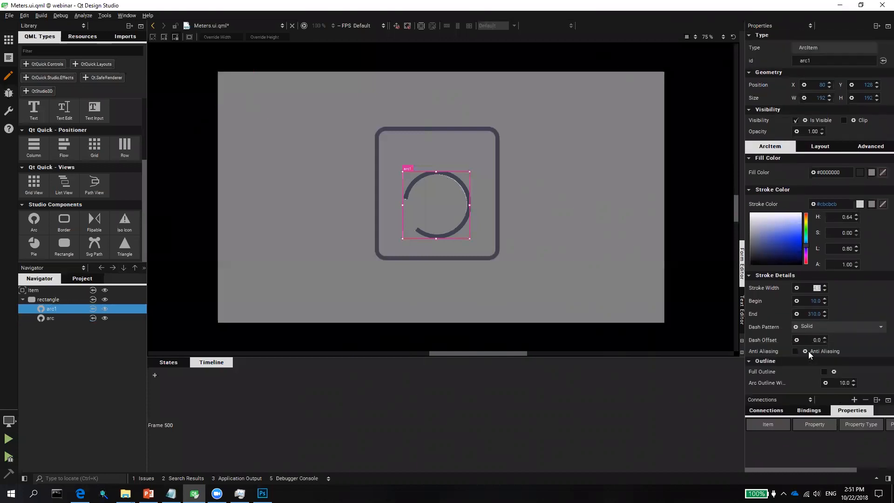
pyautogui.click(808, 329)
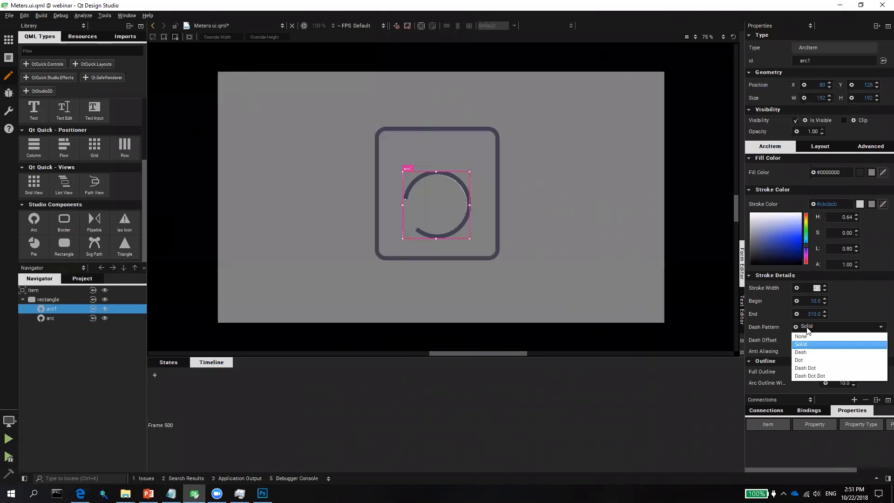
pyautogui.click(813, 353)
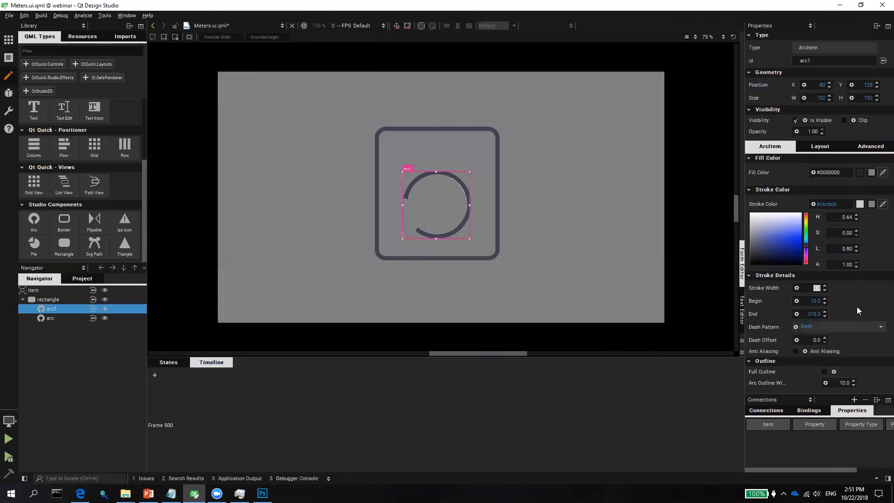
# Step: Set the copied arc's end angle to 359
pyautogui.click(812, 301)
pyautogui.scroll(-1, 809, 301)
pyautogui.press('Tab')
pyautogui.write('359')
pyautogui.press('Return')
# Step: Resize the copied arc to 188 × 188 and nudge it slightly up and to the right over the original arc
pyautogui.click(830, 99)
pyautogui.write('188')
pyautogui.press('Tab')
pyautogui.write('188')
pyautogui.press('Return')
pyautogui.press('Up')
pyautogui.press('Right')
pyautogui.press('Right')
pyautogui.click(501, 163)
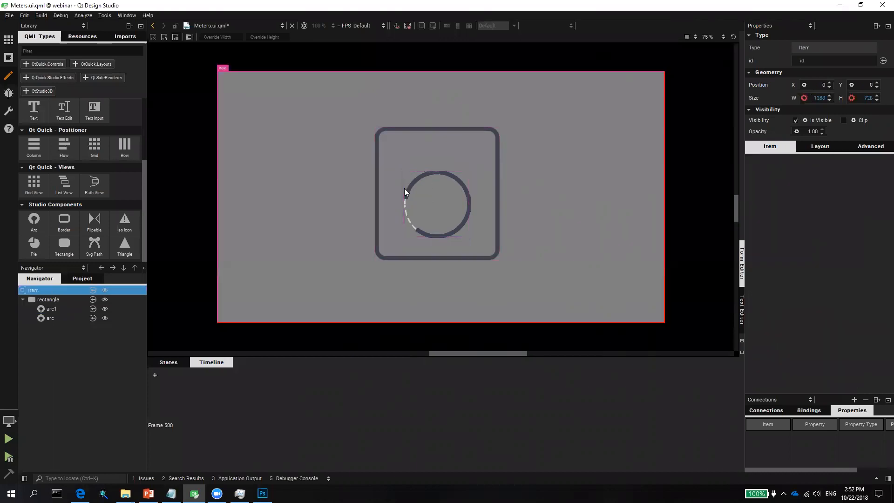
# Step: Place a Text element above the arcs at about Y 59 and anchor it to the rectangle's horizontal centre
pyautogui.moveTo(144, 192); pyautogui.dragTo(146, 115)
pyautogui.moveTo(71, 210); pyautogui.dragTo(435, 150)
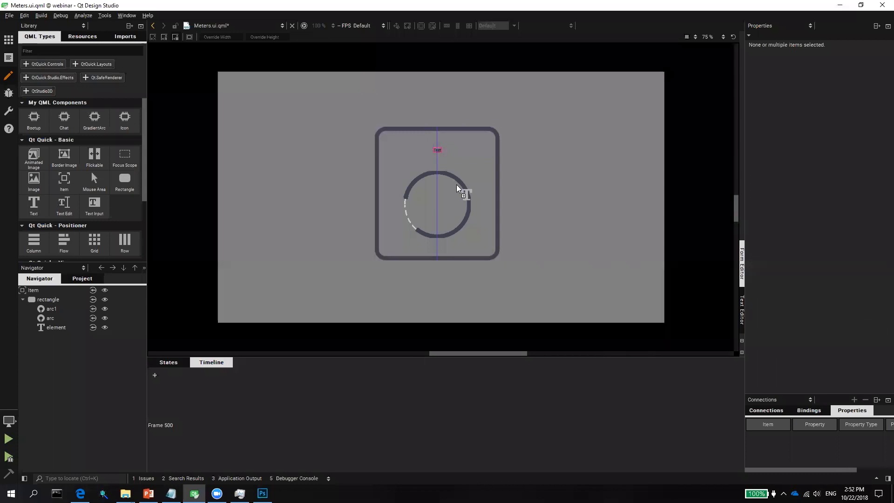
pyautogui.click(820, 146)
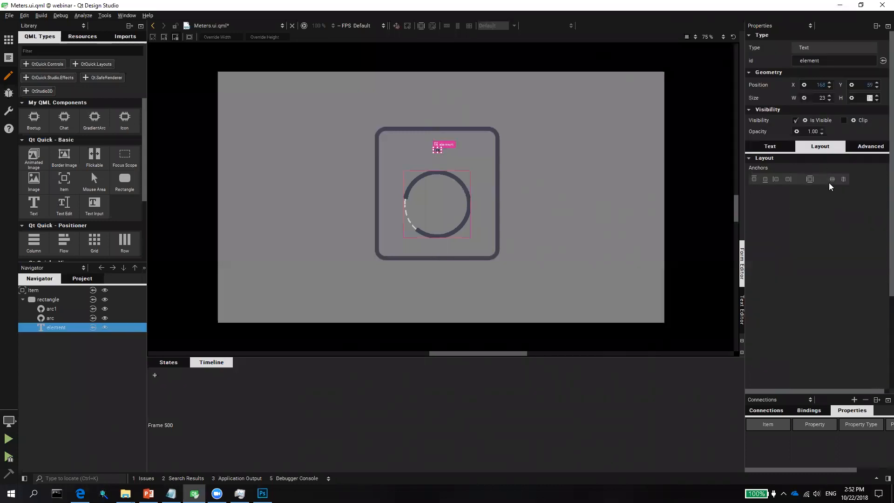
pyautogui.click(772, 148)
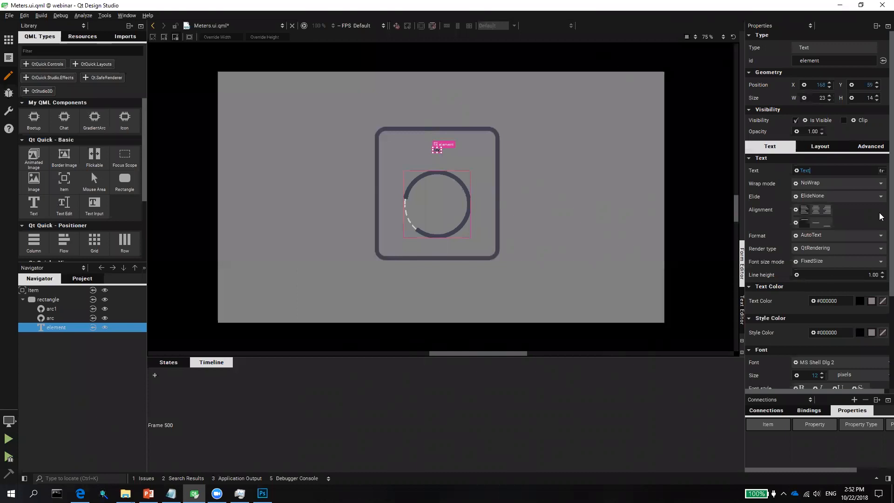
# Step: Set the text element's font size to 24 pixels and its colour to light grey #b5b5b5
pyautogui.scroll(-3, 882, 219)
pyautogui.moveTo(811, 290); pyautogui.dragTo(872, 300)
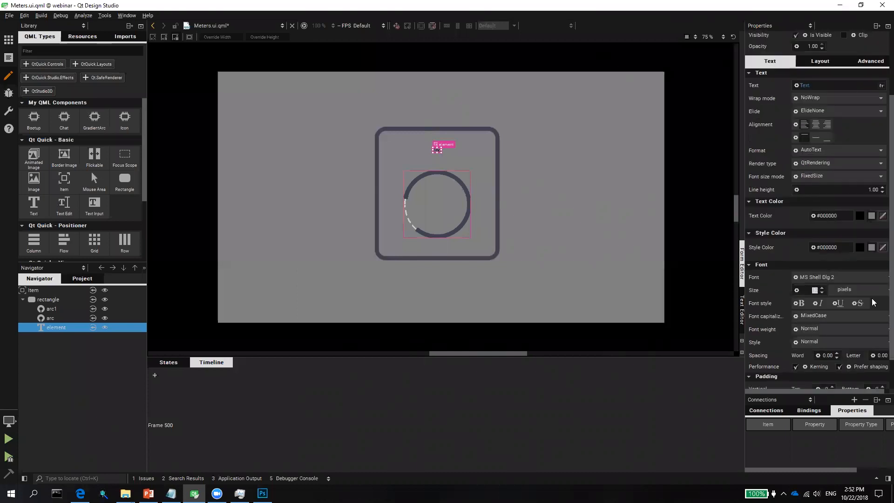
pyautogui.write('24')
pyautogui.press('Return')
pyautogui.click(859, 215)
pyautogui.click(748, 240)
# Step: Change the text element's wording to "Label"
pyautogui.doubleClick(835, 87)
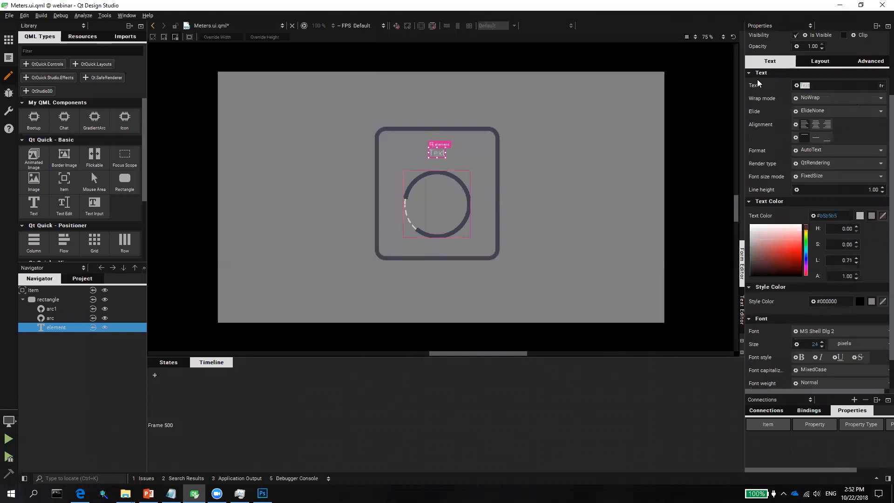
pyautogui.write('Label')
pyautogui.press('Return')
pyautogui.click(741, 231)
# Step: Move the rectangle with its arcs and label into a separate component file named Meter
pyautogui.click(392, 143)
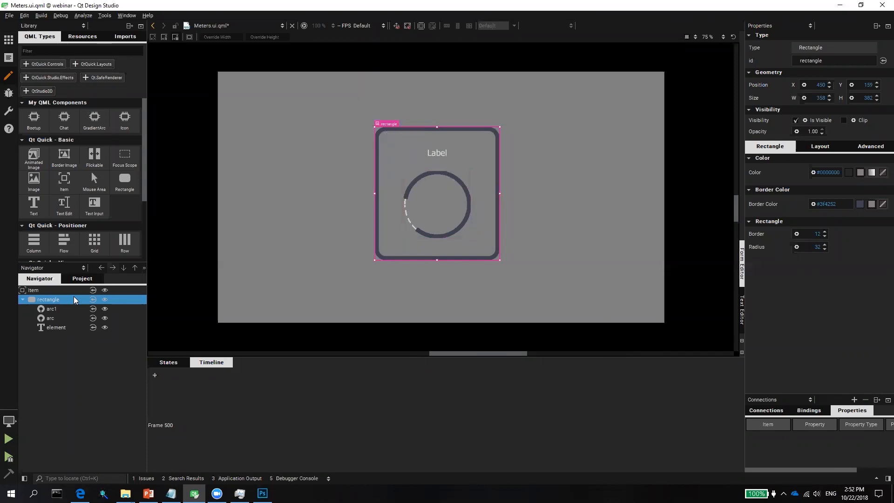
pyautogui.rightClick(55, 300)
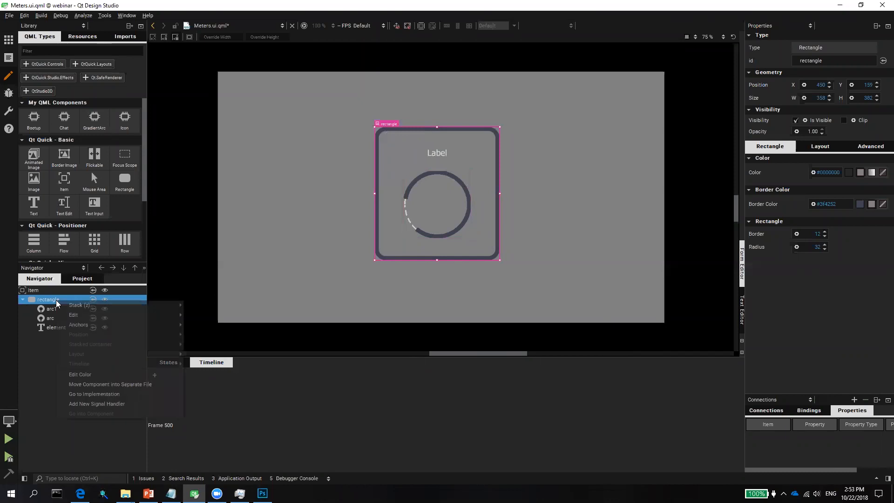
pyautogui.click(105, 385)
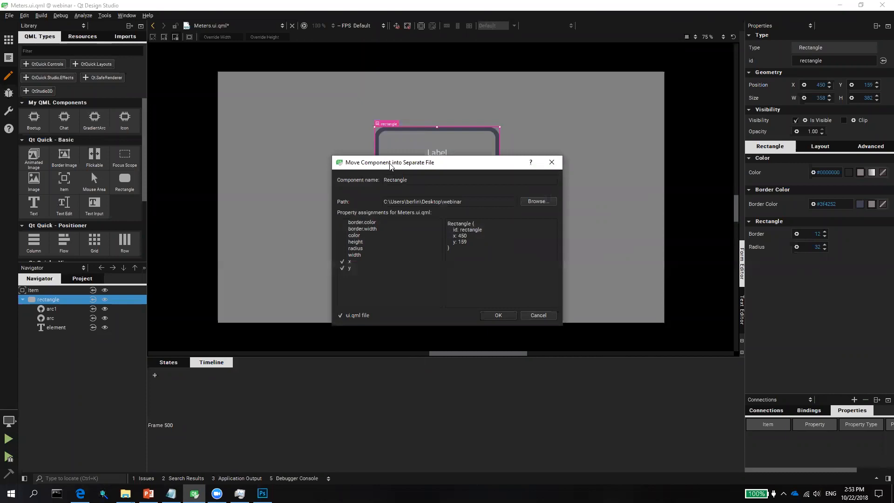
pyautogui.moveTo(390, 167); pyautogui.dragTo(416, 288)
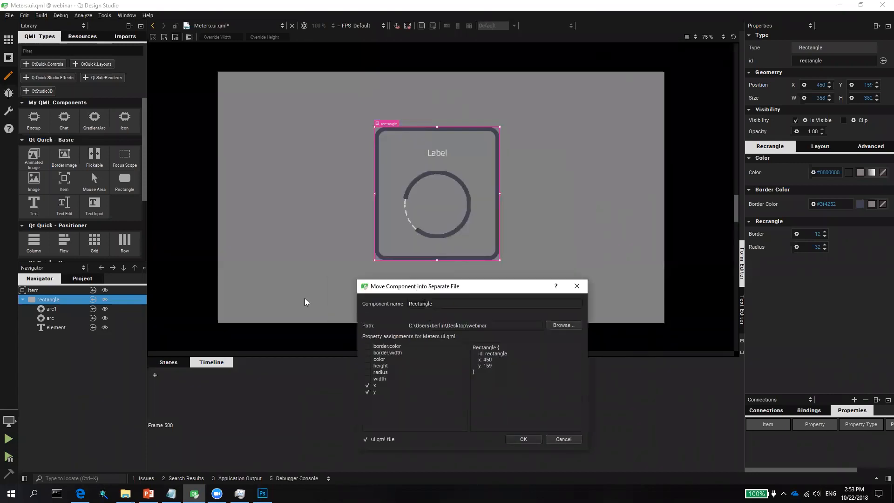
pyautogui.write('Meter')
pyautogui.press('Return')
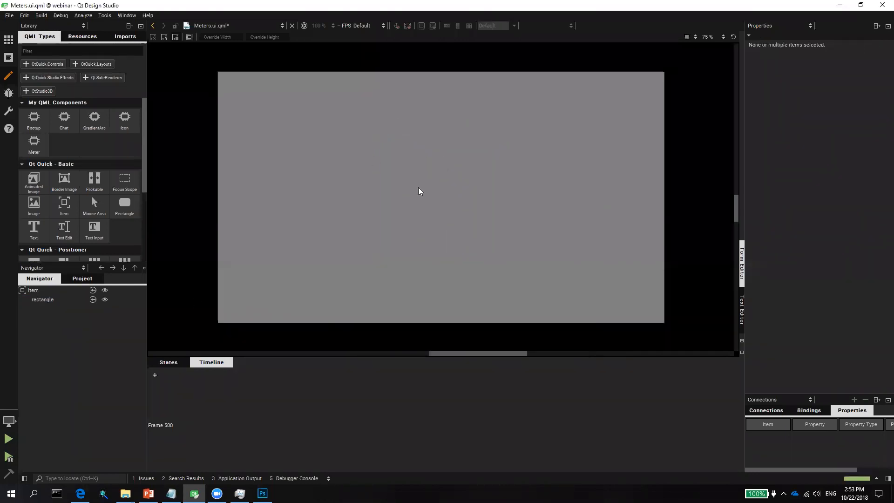
# Step: Open the Meter component's own file for editing from its instance on the Meters canvas
pyautogui.click(37, 298)
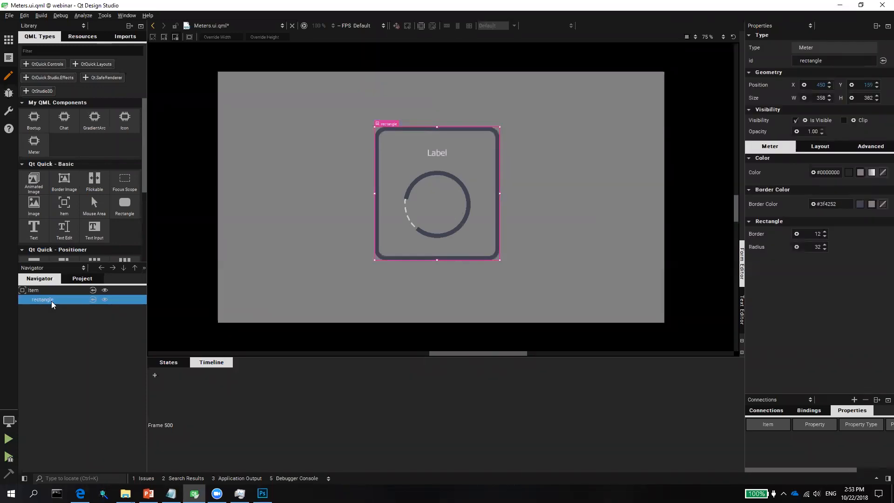
pyautogui.rightClick(439, 185)
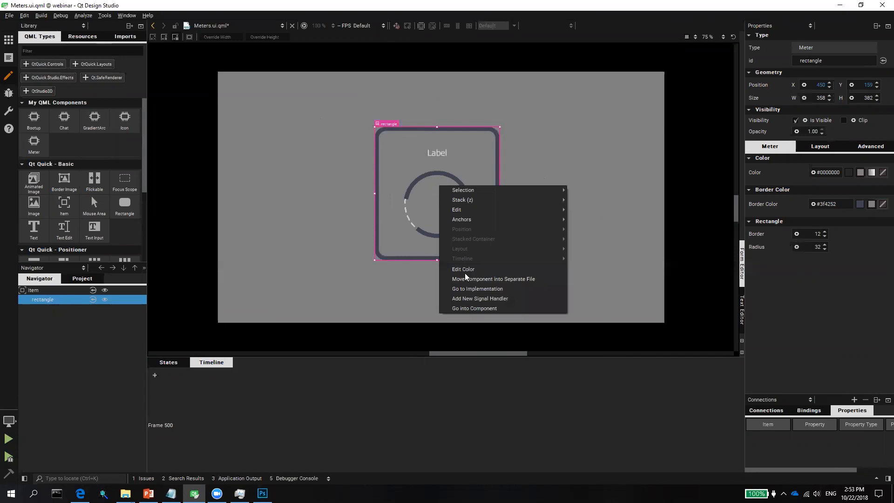
pyautogui.click(472, 306)
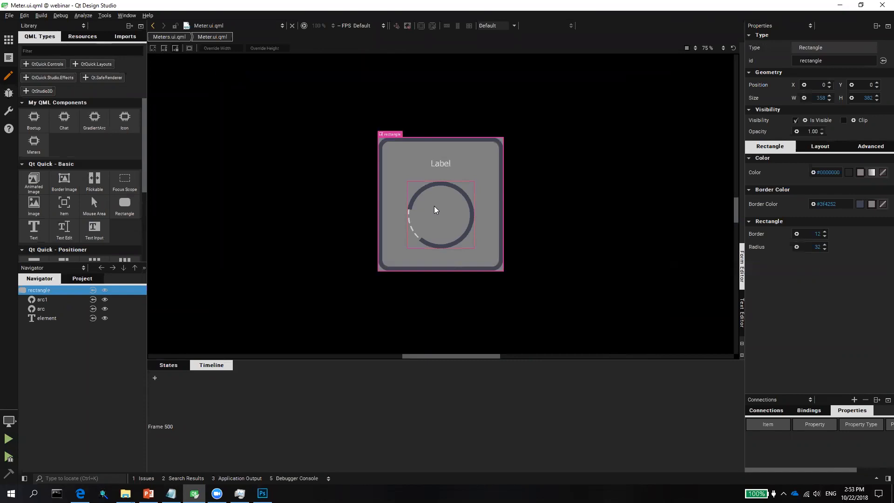
# Step: Add a timeline from frame 0 to 1000 to the Meter component and remove its default animation
pyautogui.click(155, 379)
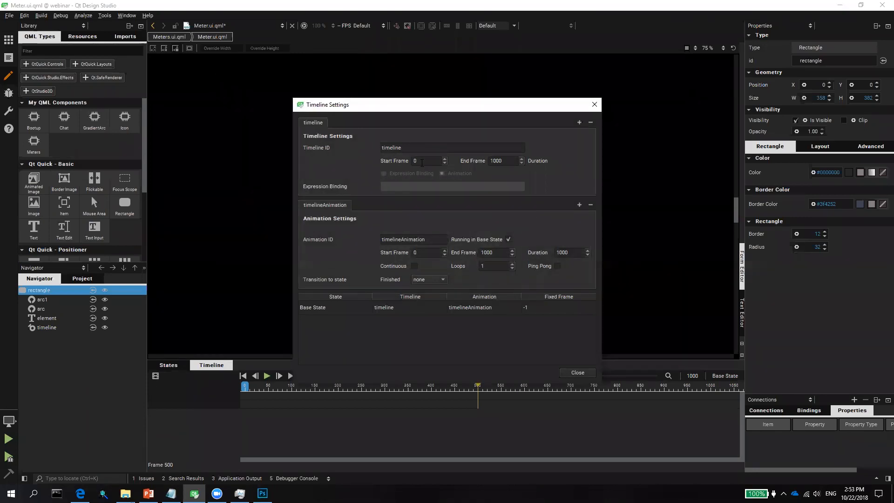
pyautogui.click(590, 205)
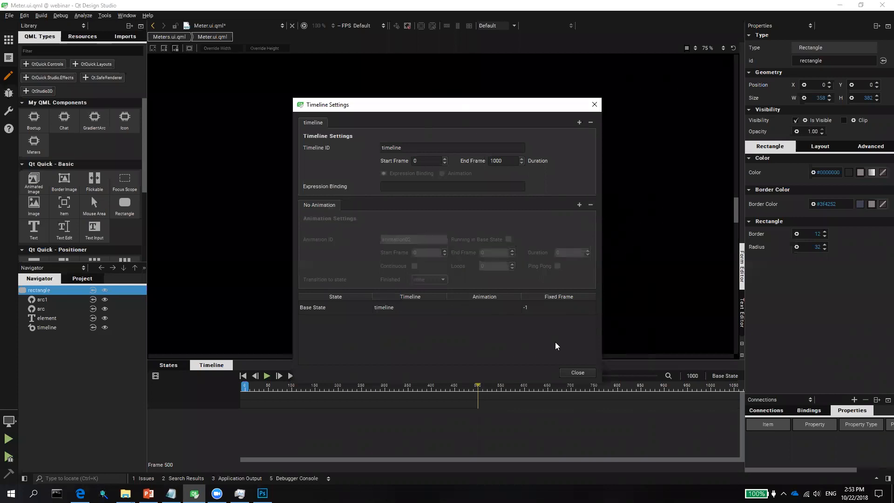
pyautogui.click(579, 372)
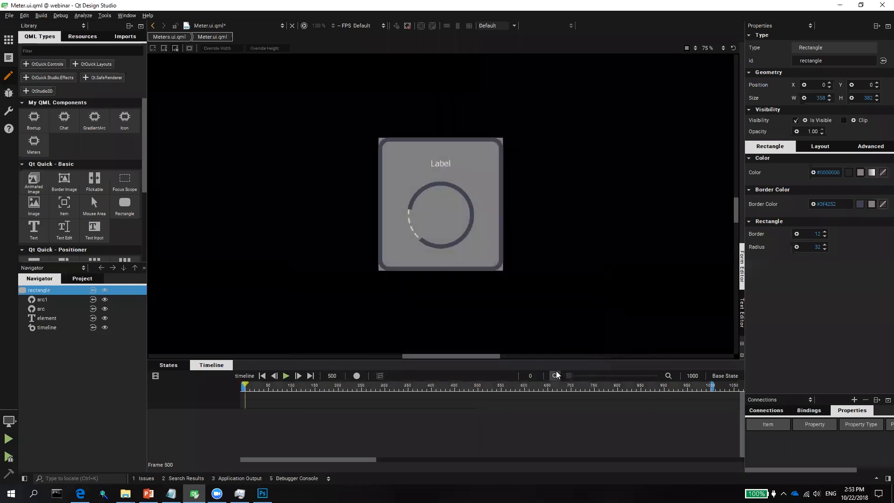
# Step: Start keyframe recording at frame 0 and set the arc item's End angle to 10
pyautogui.click(358, 376)
pyautogui.doubleClick(329, 376)
pyautogui.write('0')
pyautogui.click(56, 307)
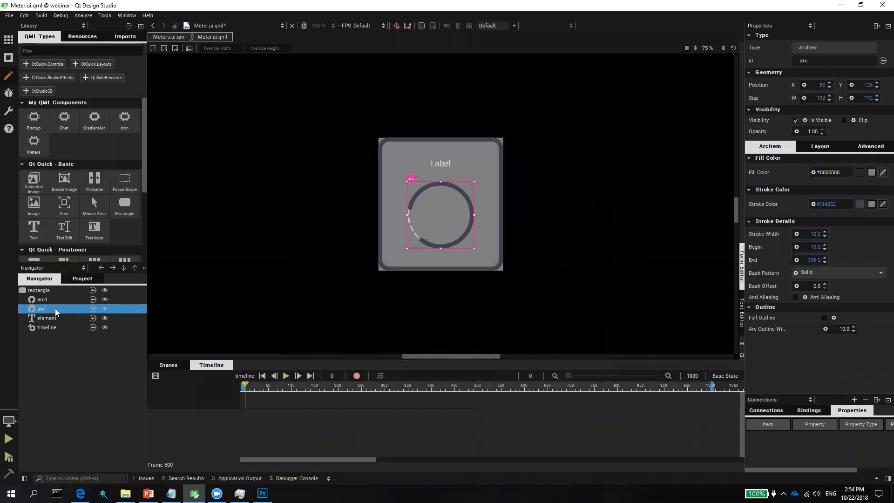
pyautogui.click(813, 260)
pyautogui.write('10')
pyautogui.press('Return')
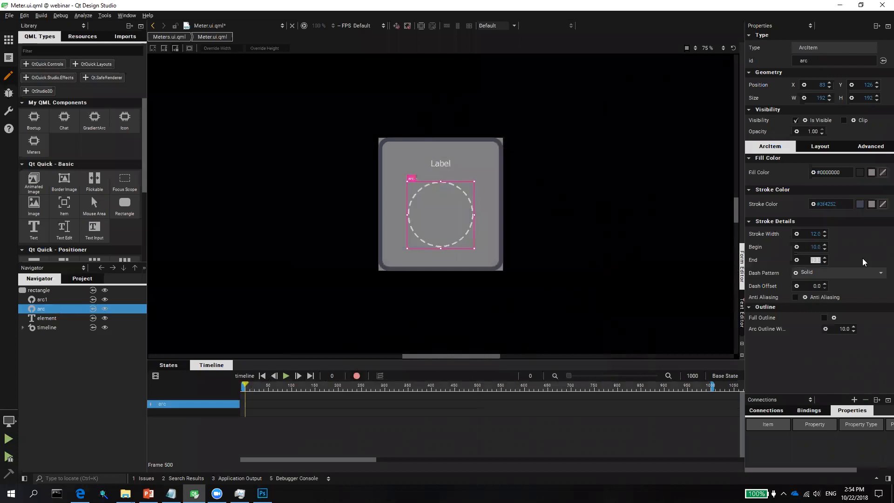
# Step: Record an End angle of 360 for the arc item at frame 1000, and stop keyframe recording
pyautogui.click(310, 376)
pyautogui.write('360')
pyautogui.press('Return')
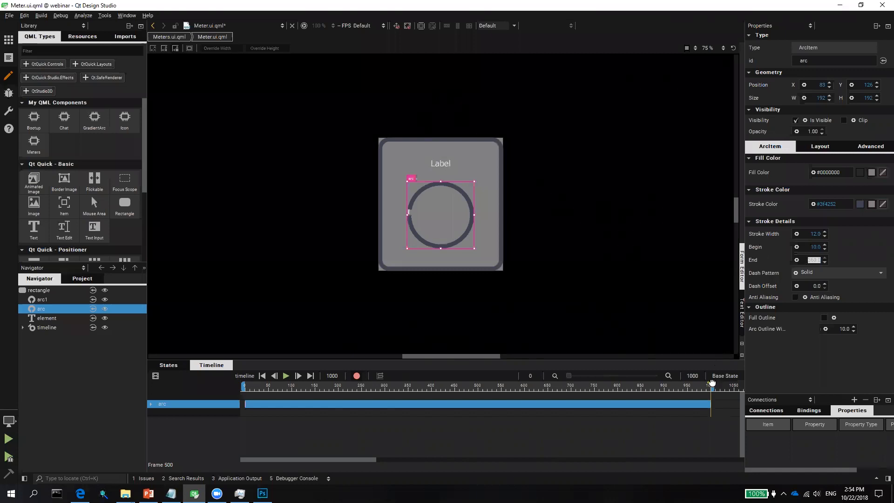
pyautogui.click(357, 375)
# Step: Scrub the playhead through the timeline to preview the arc animation and check the timeline settings
pyautogui.moveTo(710, 385)
pyautogui.mouseDown()
pyautogui.moveTo(224, 393)
pyautogui.moveTo(738, 411)
pyautogui.moveTo(380, 411)
pyautogui.moveTo(201, 397)
pyautogui.moveTo(741, 402)
pyautogui.moveTo(204, 387)
pyautogui.moveTo(722, 387)
pyautogui.moveTo(244, 392)
pyautogui.moveTo(290, 393)
pyautogui.mouseUp()
pyautogui.moveTo(511, 398); pyautogui.dragTo(712, 397)
pyautogui.click(157, 376)
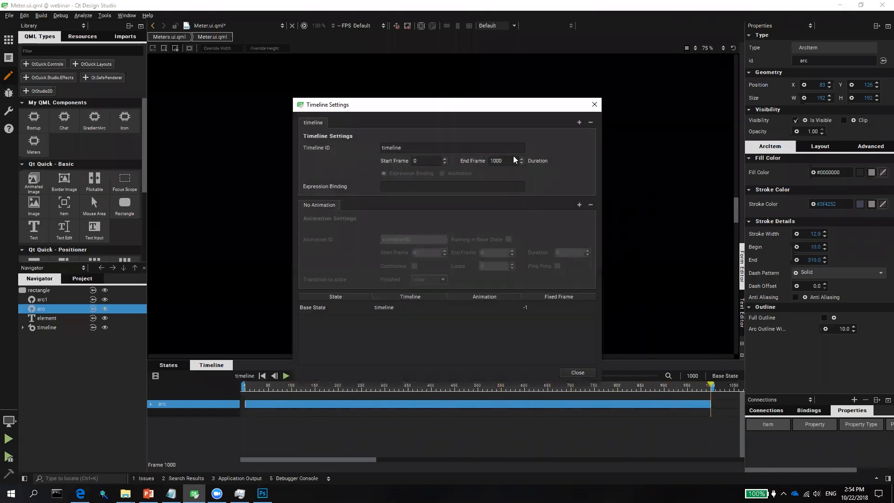
pyautogui.click(578, 373)
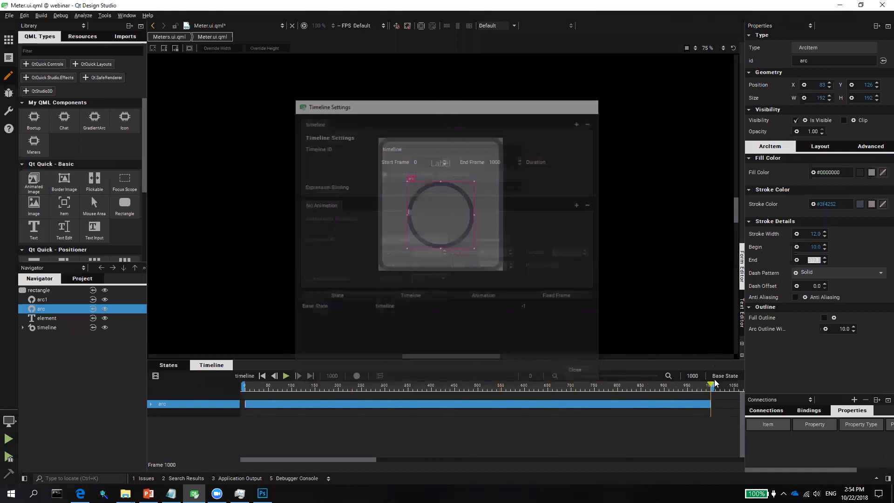
pyautogui.moveTo(249, 386)
pyautogui.mouseDown()
pyautogui.moveTo(708, 387)
pyautogui.moveTo(537, 387)
pyautogui.moveTo(624, 385)
pyautogui.mouseUp()
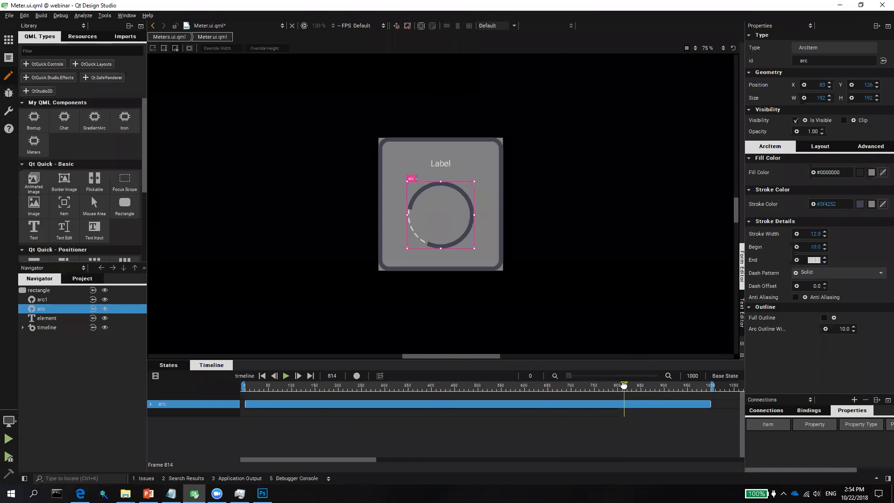
# Step: Export the timeline's currentFrame property as an alias of the Meter component
pyautogui.click(45, 328)
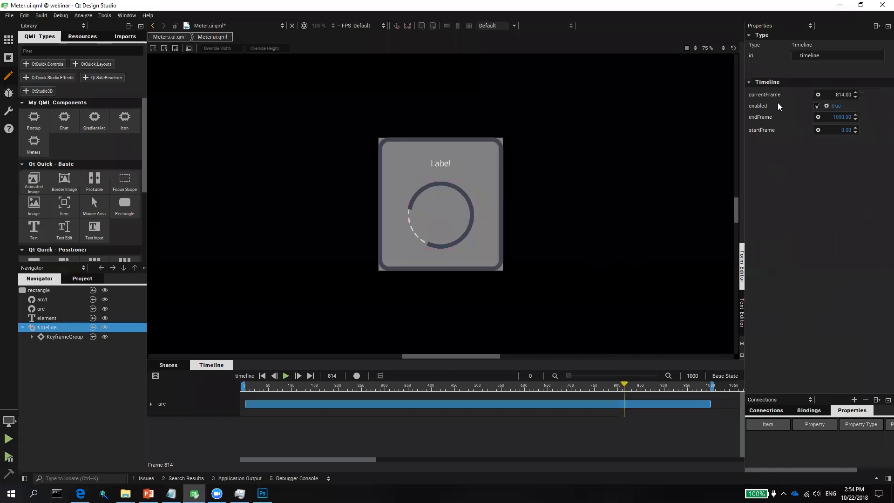
pyautogui.click(818, 94)
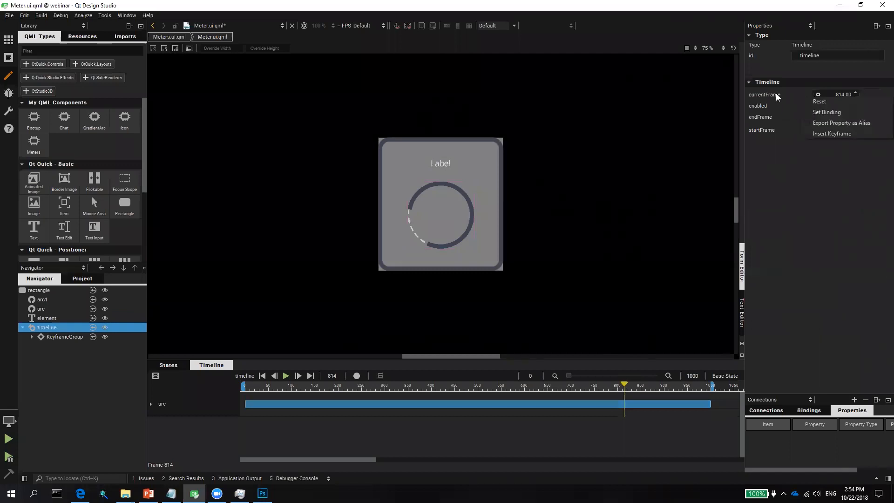
pyautogui.click(830, 125)
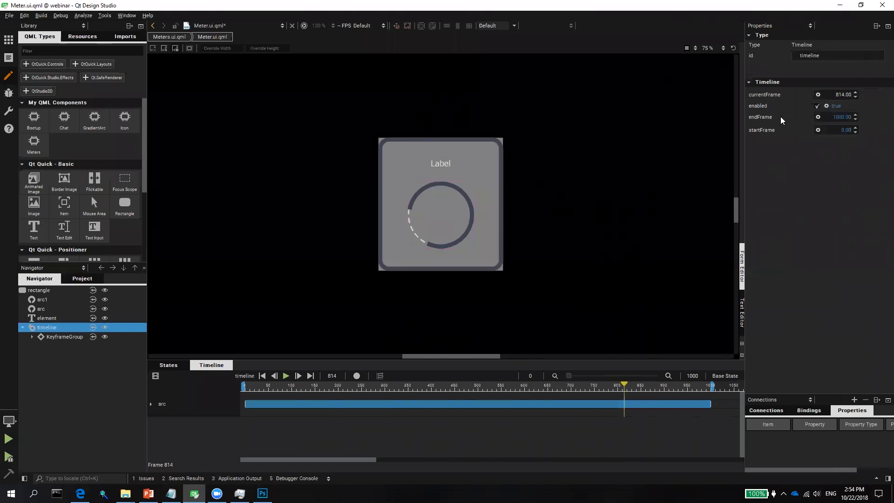
# Step: Export the label element's text property as an alias of the Meter component
pyautogui.click(47, 317)
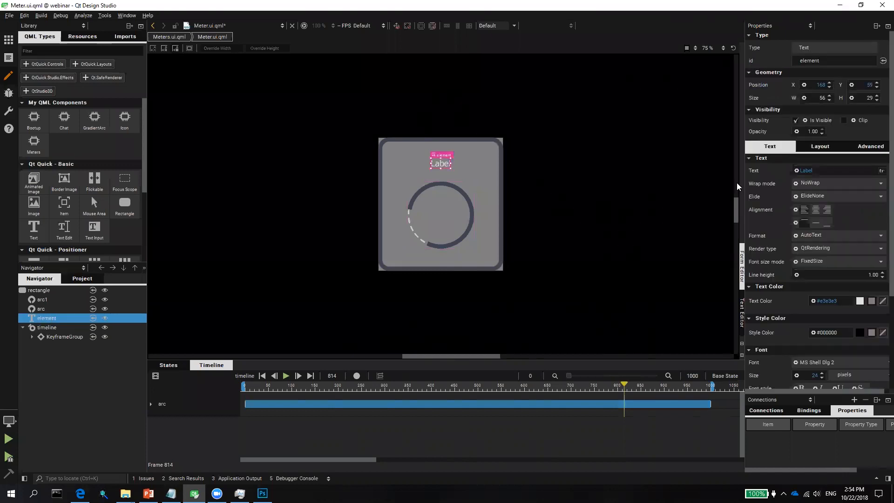
pyautogui.click(798, 170)
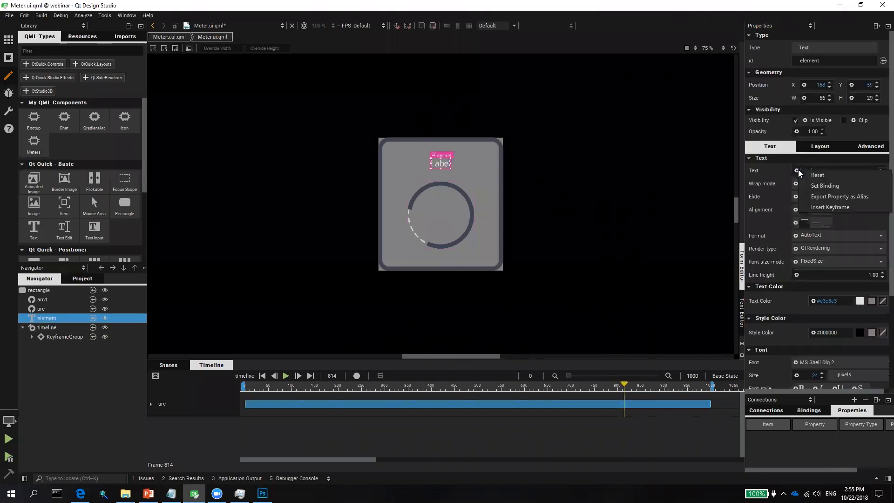
pyautogui.click(820, 199)
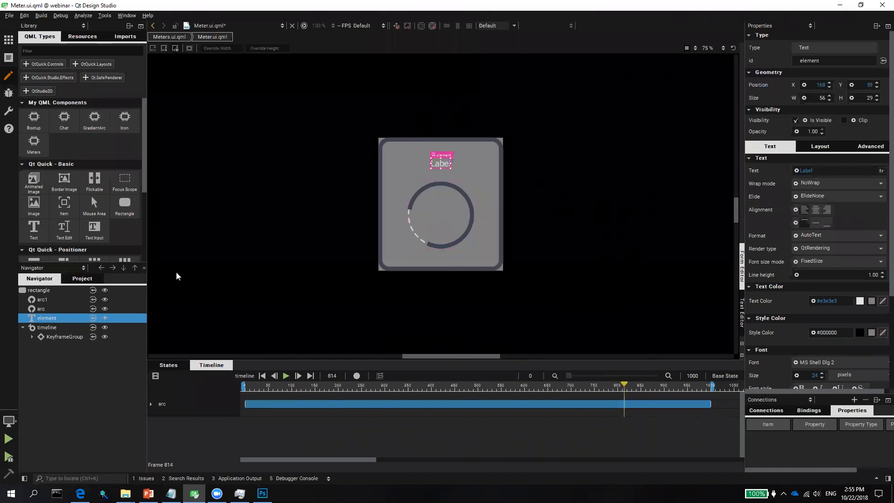
# Step: Rename the root rectangle's text alias to caption and its current-frame alias to value
pyautogui.click(67, 289)
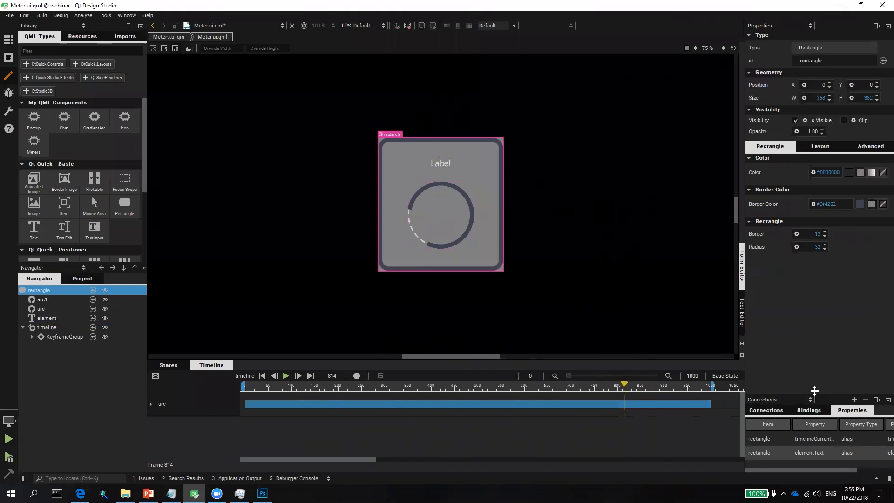
pyautogui.moveTo(811, 394); pyautogui.dragTo(799, 305)
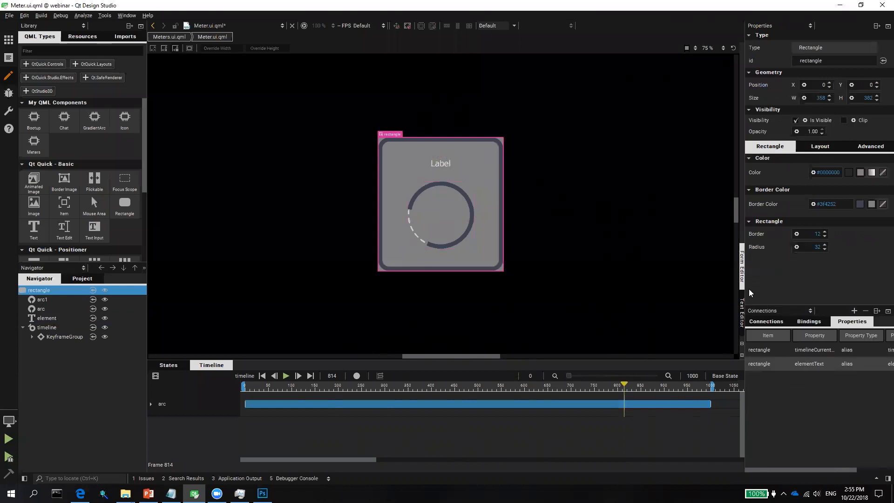
pyautogui.moveTo(744, 286); pyautogui.dragTo(523, 310)
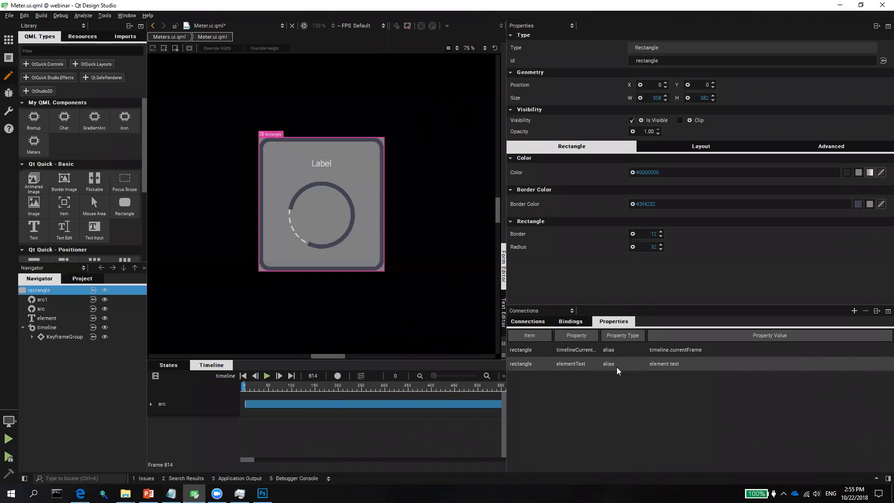
pyautogui.doubleClick(579, 365)
pyautogui.press('BackSpace')
pyautogui.write('caption')
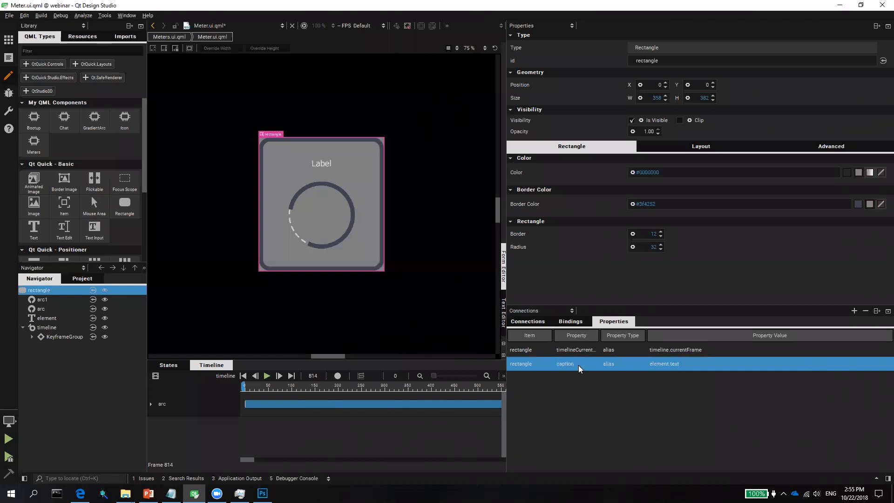
pyautogui.press('BackSpace')
pyautogui.write('value')
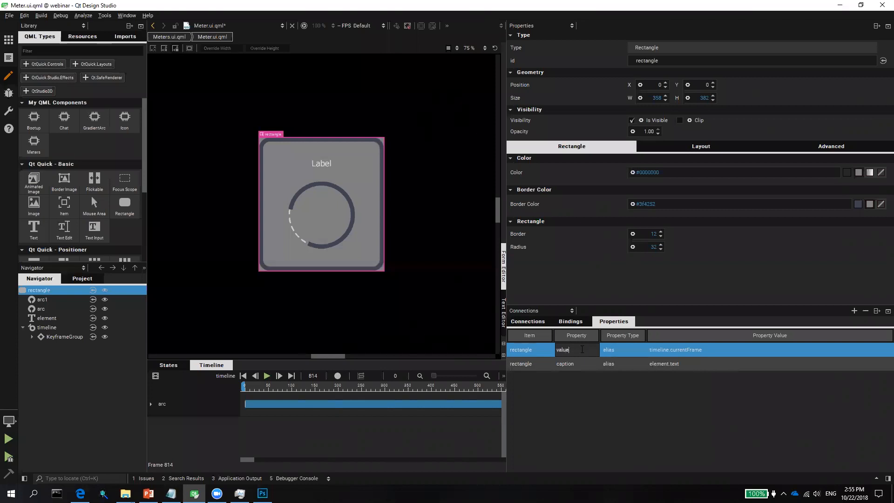
pyautogui.press('Return')
# Step: Return to the Meters canvas and set the meter instance's value to 320 and its caption to "Living Room"
pyautogui.click(177, 38)
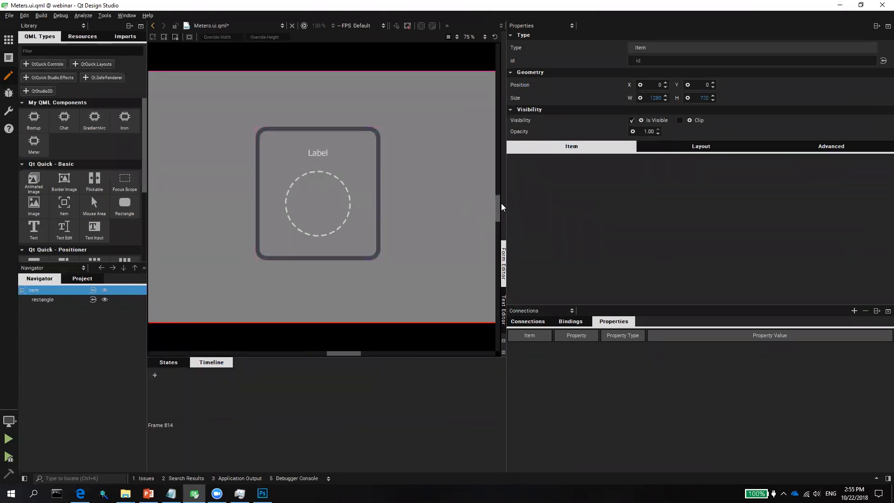
pyautogui.moveTo(502, 205); pyautogui.dragTo(620, 208)
pyautogui.click(376, 176)
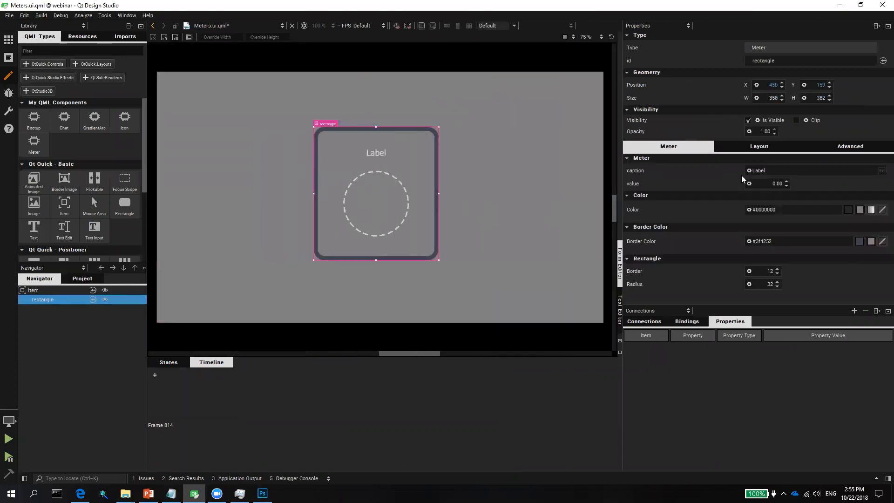
pyautogui.moveTo(764, 190); pyautogui.dragTo(815, 188)
pyautogui.write('320')
pyautogui.doubleClick(765, 170)
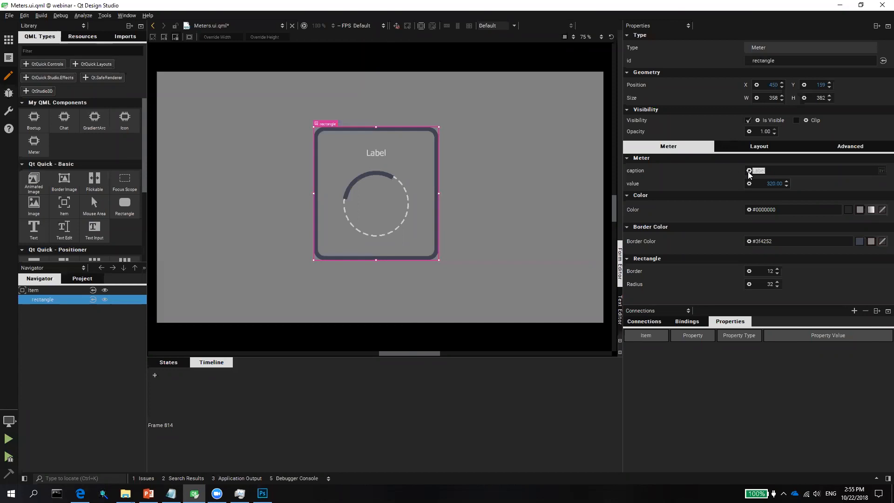
pyautogui.write('Living Room')
pyautogui.press('Return')
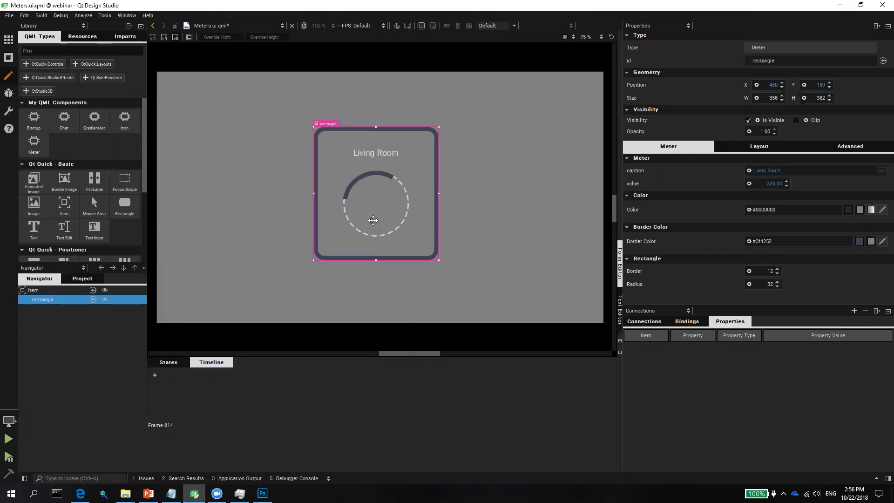
# Step: Place a copy of the meter to the left of the Living Room one, with value 600 and caption "Kitchen"
pyautogui.hotkey('ctrl', 'v')
pyautogui.moveTo(347, 199); pyautogui.dragTo(233, 209)
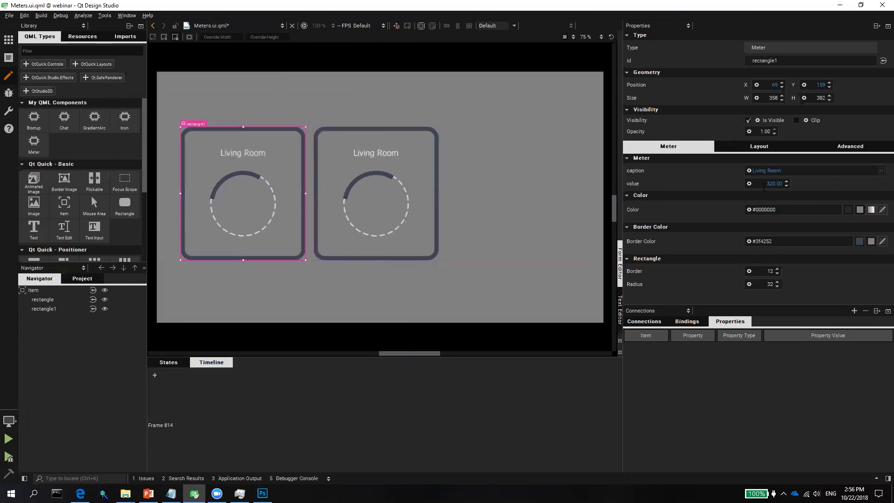
pyautogui.write('600')
pyautogui.press('Return')
pyautogui.write('Kitchen')
pyautogui.press('Return')
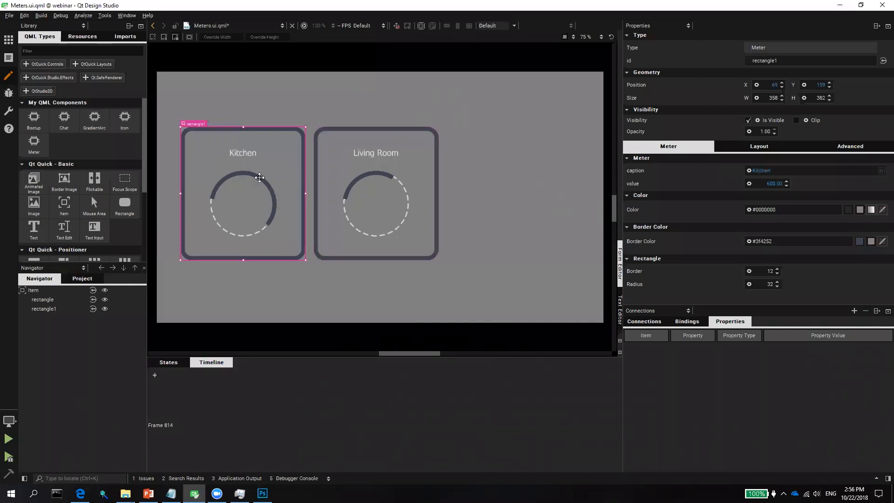
# Step: Place a copy of the Kitchen meter to the right of the Living Room one, with caption "Sleeping Room" and value 800
pyautogui.hotkey('ctrl', 'c')
pyautogui.hotkey('ctrl', 'v')
pyautogui.moveTo(342, 196); pyautogui.dragTo(504, 174)
pyautogui.click(754, 171)
pyautogui.doubleClick(755, 171)
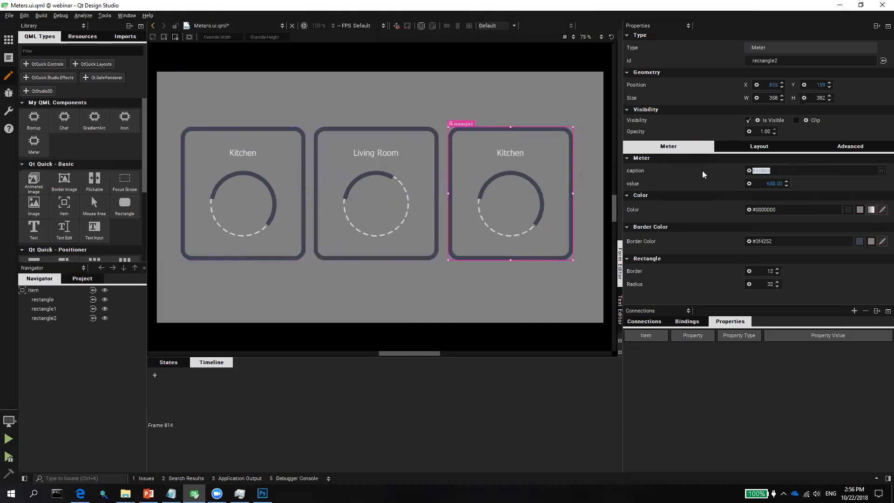
pyautogui.write('Sleeping Room')
pyautogui.press('Return')
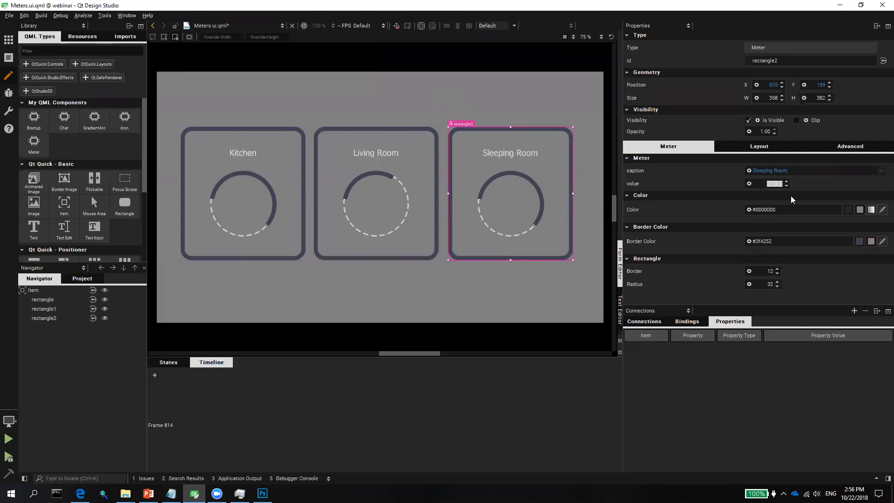
pyautogui.write('000')
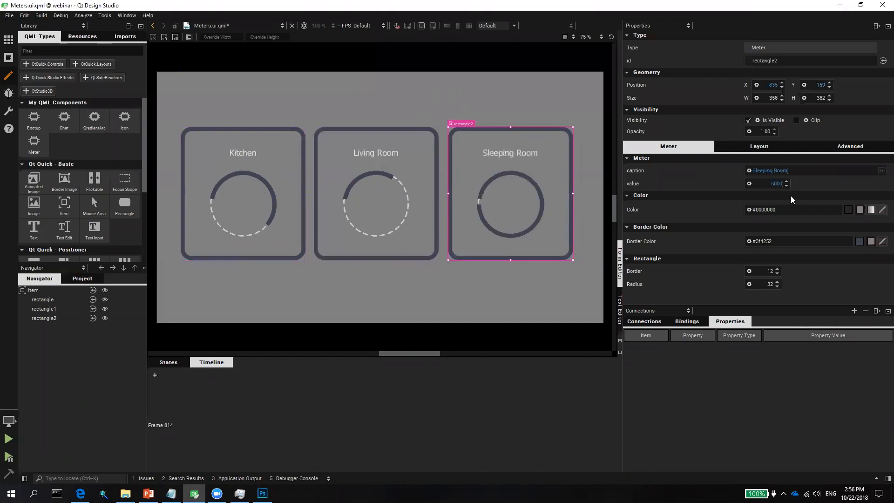
pyautogui.press('BackSpace')
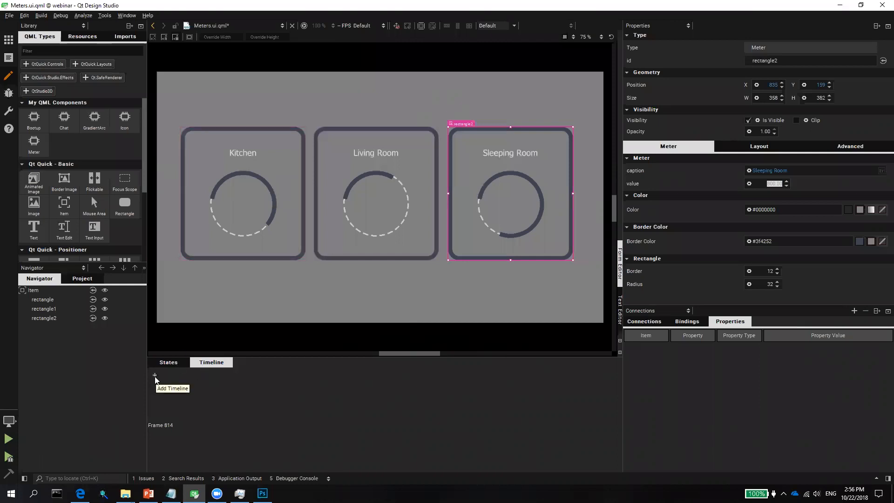
# Step: Add a timeline from frame 0 to 1000 to the Meters file and remove its default animation
pyautogui.click(358, 222)
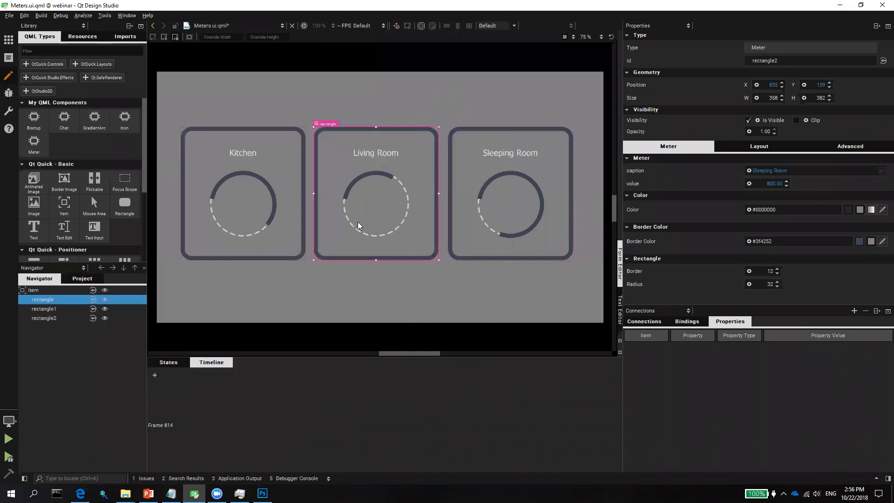
pyautogui.click(155, 375)
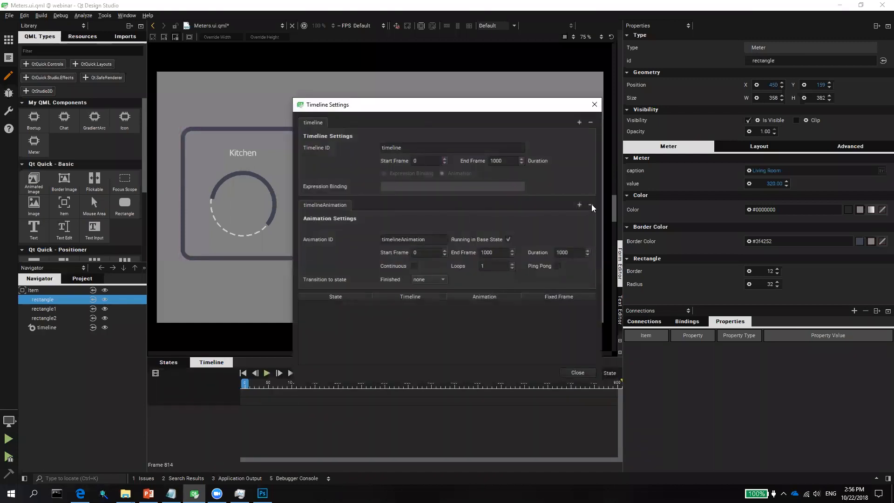
pyautogui.click(591, 205)
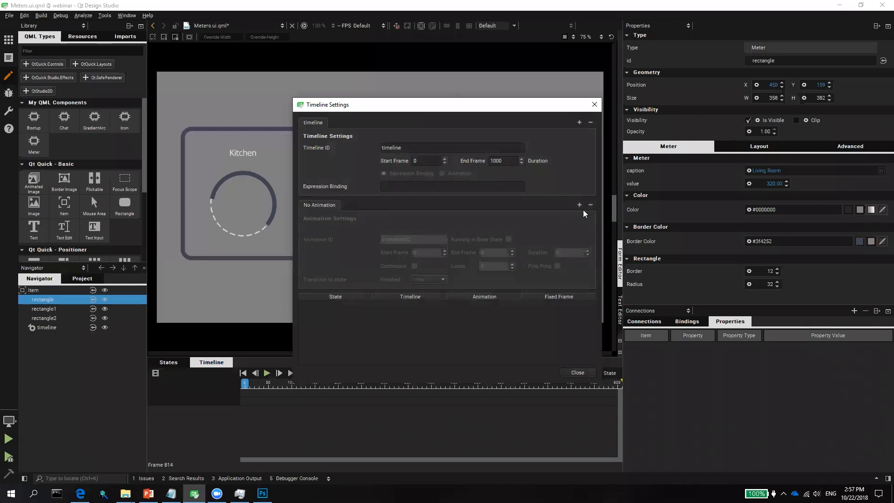
pyautogui.click(577, 372)
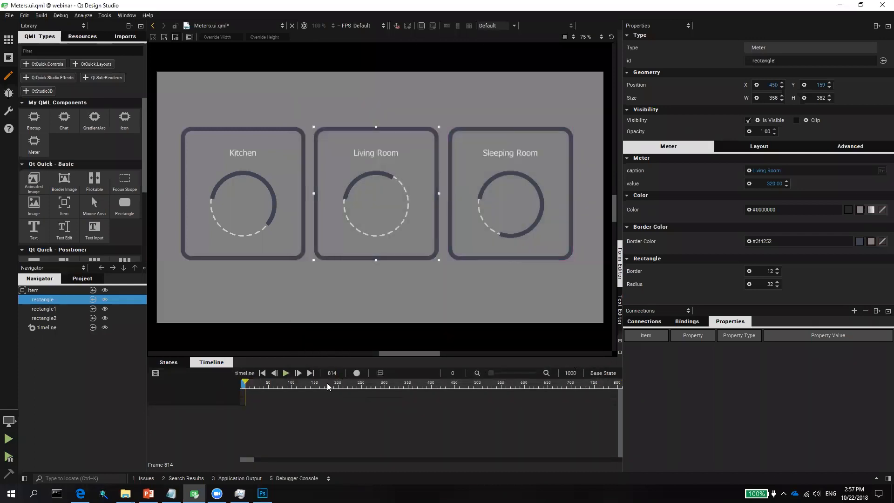
# Step: With keyframe recording on at frame 0, select all three meters and move them right until the Kitchen meter is centred
pyautogui.click(310, 373)
pyautogui.click(261, 375)
pyautogui.keyDown('ctrl'); pyautogui.click(274, 177); pyautogui.keyUp('ctrl')
pyautogui.keyDown('ctrl'); pyautogui.click(490, 196); pyautogui.keyUp('ctrl')
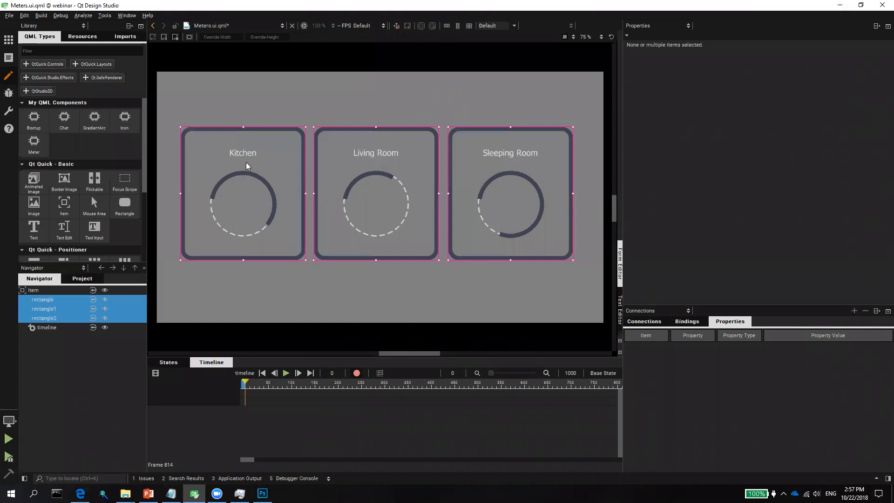
pyautogui.moveTo(246, 166); pyautogui.dragTo(383, 163)
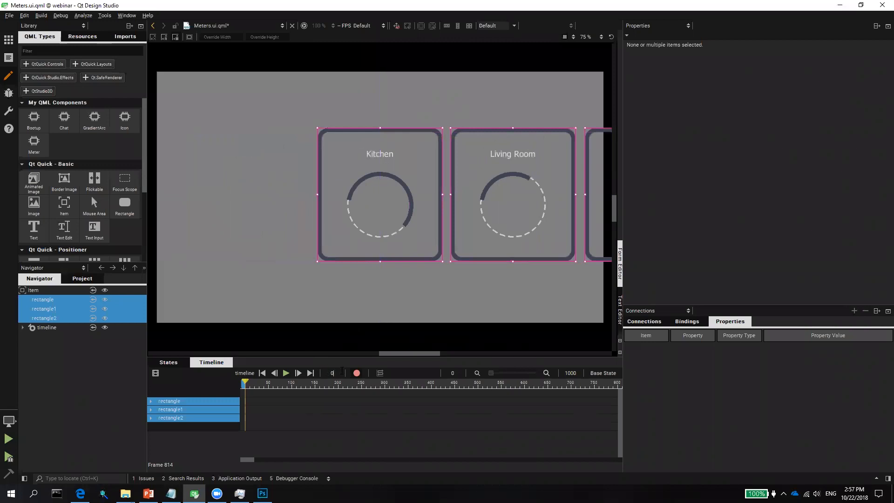
# Step: At frame 500, move the three selected meters left until the Living Room meter is centred on the canvas
pyautogui.write('00')
pyautogui.press('Return')
pyautogui.moveTo(432, 177); pyautogui.dragTo(361, 185)
pyautogui.moveTo(491, 219); pyautogui.dragTo(489, 212)
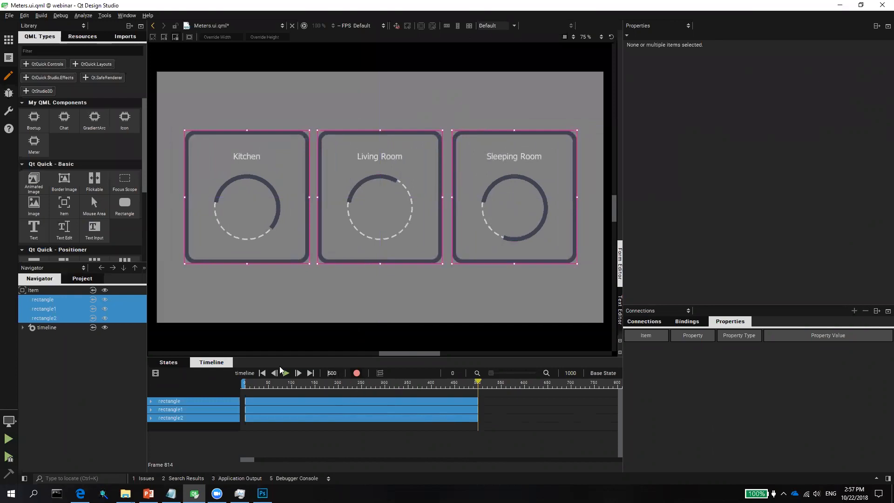
# Step: At frame 1000, move the three selected meters left until the Sleeping Room meter is centred on the canvas
pyautogui.press('BackSpace')
pyautogui.press('BackSpace')
pyautogui.press('BackSpace')
pyautogui.write('1000')
pyautogui.press('Return')
pyautogui.moveTo(358, 215); pyautogui.dragTo(222, 212)
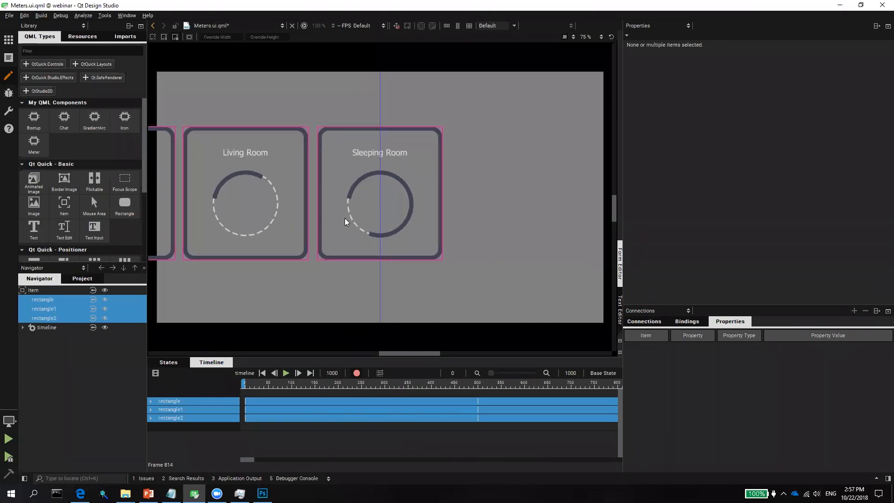
# Step: Stop keyframe recording and remove the y property tracks of all three meters from the timeline, keeping only x
pyautogui.click(356, 373)
pyautogui.click(150, 402)
pyautogui.rightClick(183, 418)
pyautogui.click(193, 424)
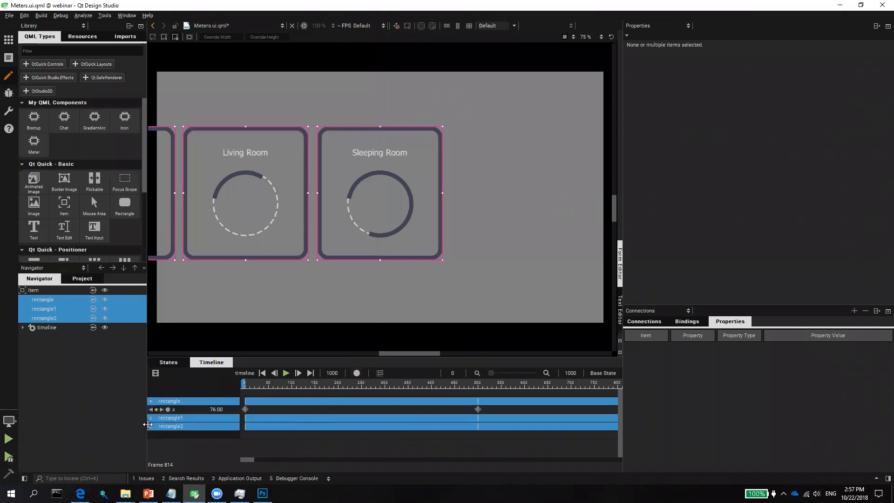
pyautogui.click(151, 418)
pyautogui.rightClick(178, 434)
pyautogui.click(192, 440)
pyautogui.click(151, 435)
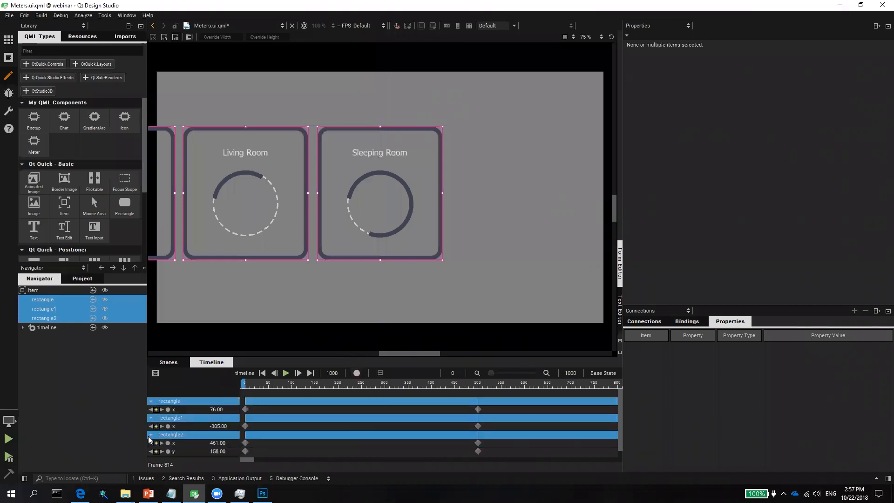
pyautogui.rightClick(174, 452)
pyautogui.click(196, 451)
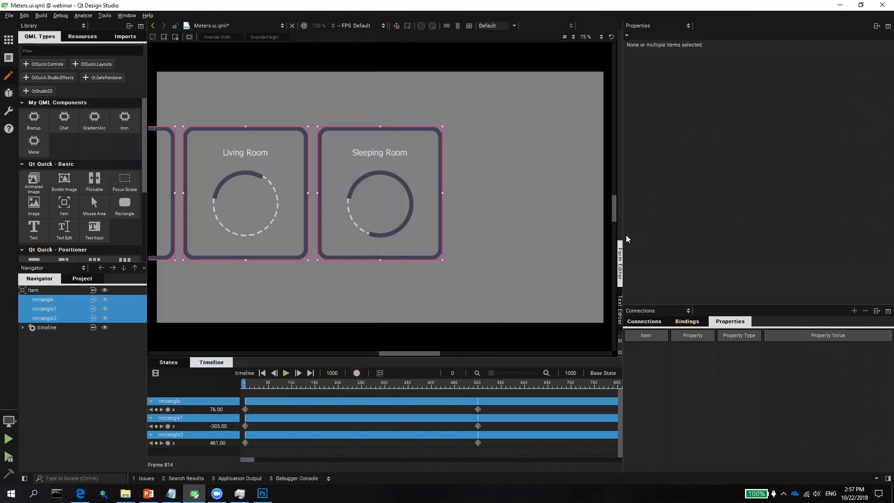
# Step: Widen the canvas and timeline area, scrub back from frame 1000 to preview the sliding meters, and return to frame 0
pyautogui.moveTo(623, 235); pyautogui.dragTo(837, 237)
pyautogui.moveTo(710, 382); pyautogui.dragTo(578, 396)
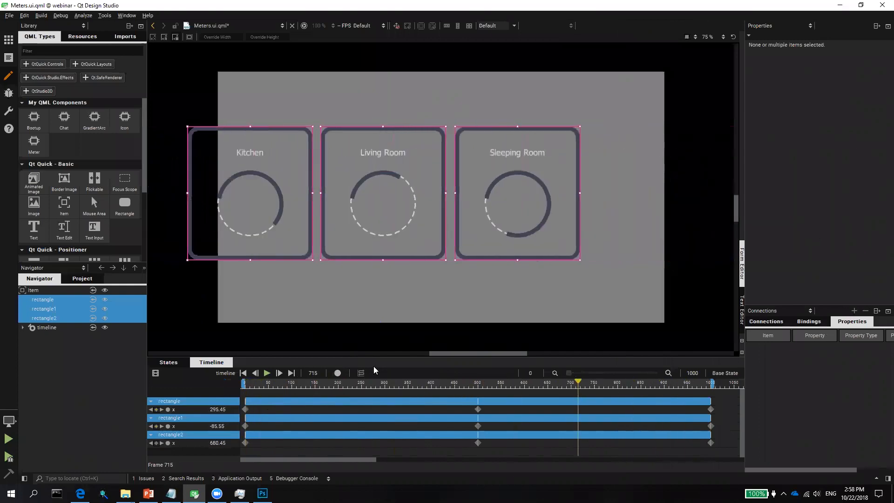
pyautogui.click(243, 373)
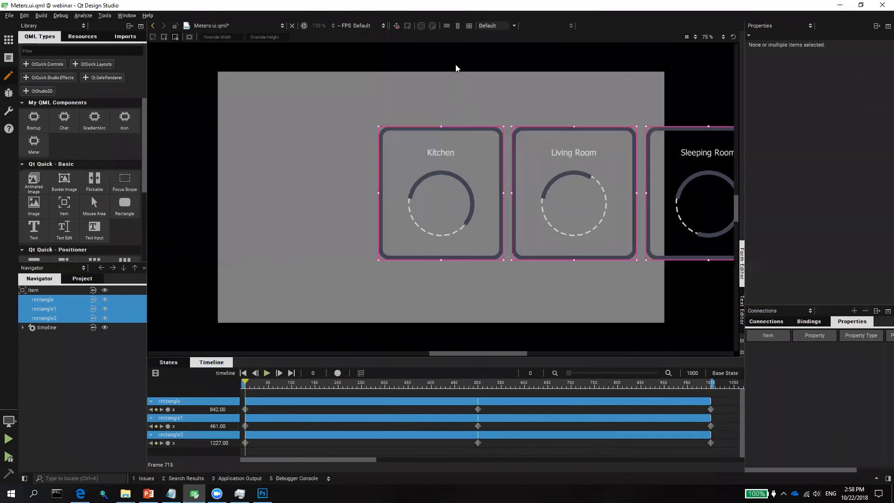
# Step: Insert opacity and scale keyframes for the Kitchen meter at frame 0
pyautogui.click(467, 159)
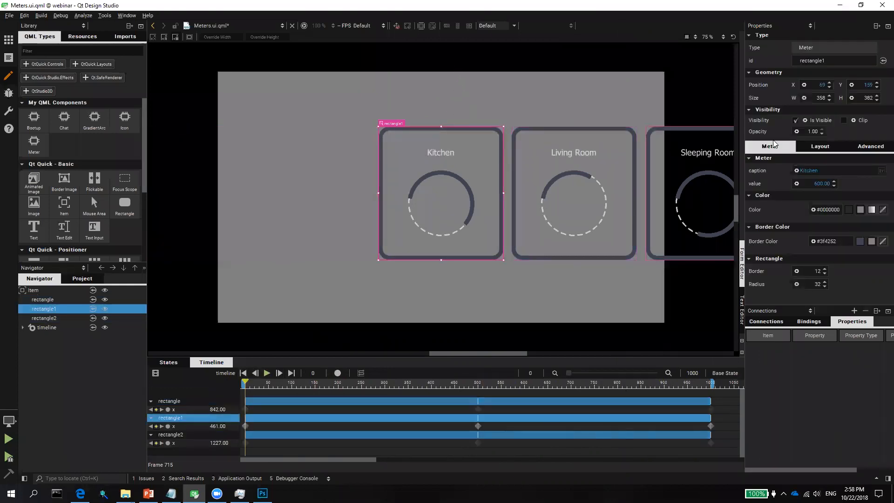
pyautogui.rightClick(797, 133)
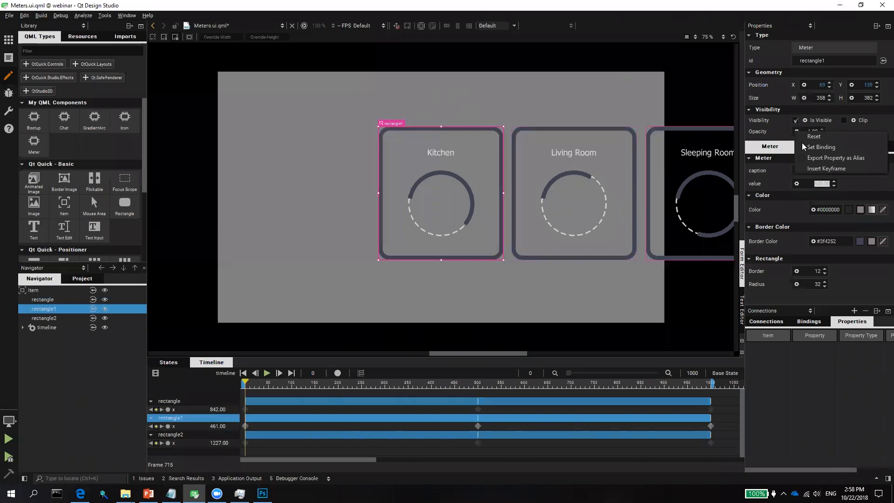
pyautogui.click(811, 169)
pyautogui.click(856, 147)
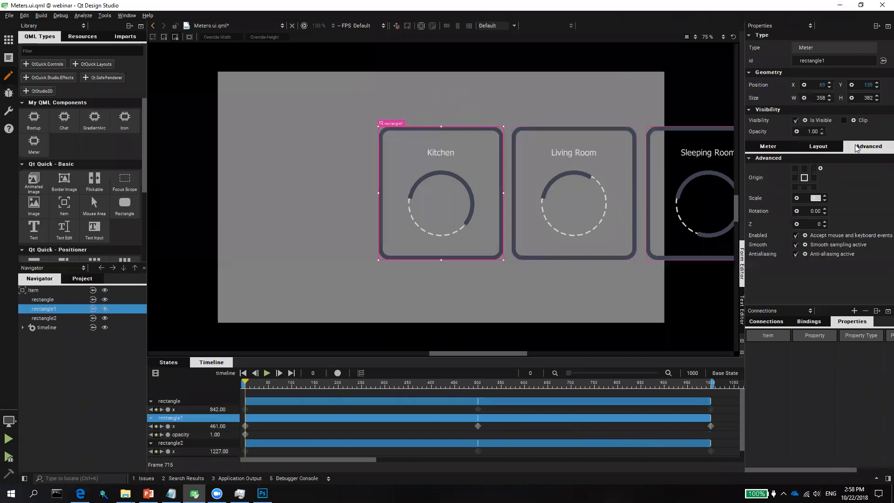
pyautogui.rightClick(797, 198)
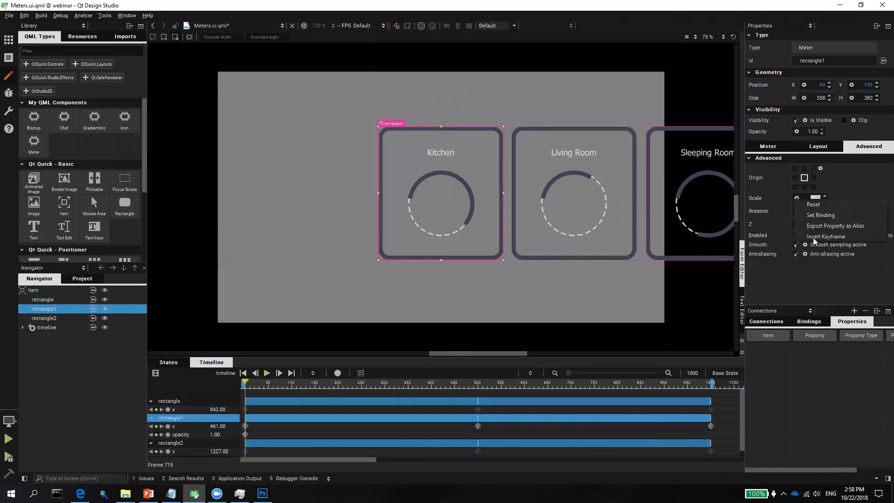
pyautogui.click(814, 237)
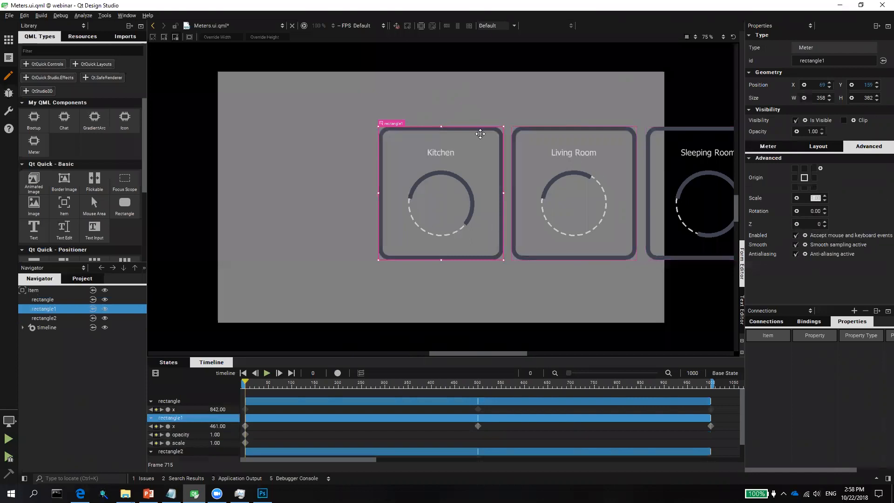
# Step: With keyframe recording on at frame 0, set the Living Room meter's scale to 0.8 and its opacity to 0.4
pyautogui.click(541, 164)
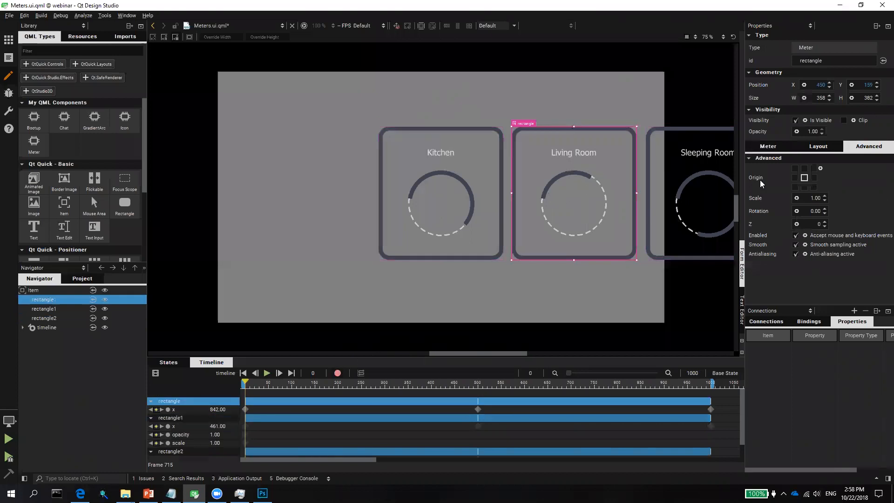
pyautogui.doubleClick(818, 131)
pyautogui.write('0.4')
pyautogui.press('Return')
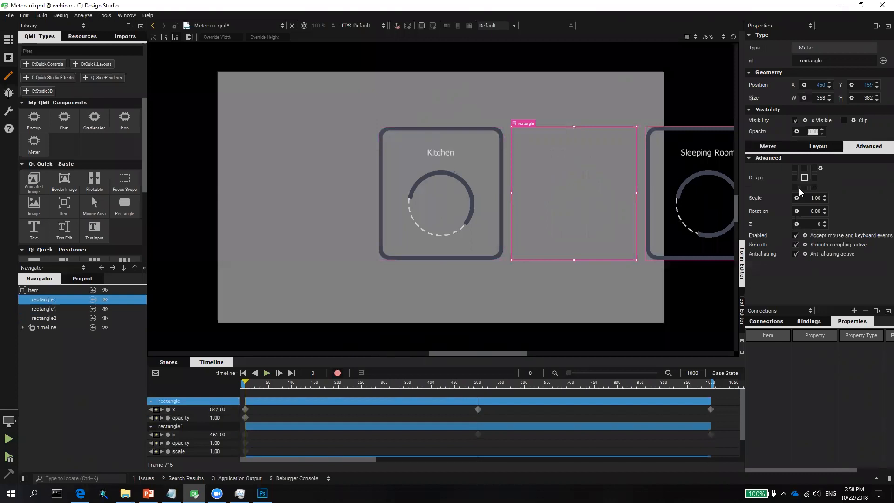
pyautogui.click(813, 198)
pyautogui.write('0')
pyautogui.press('Return')
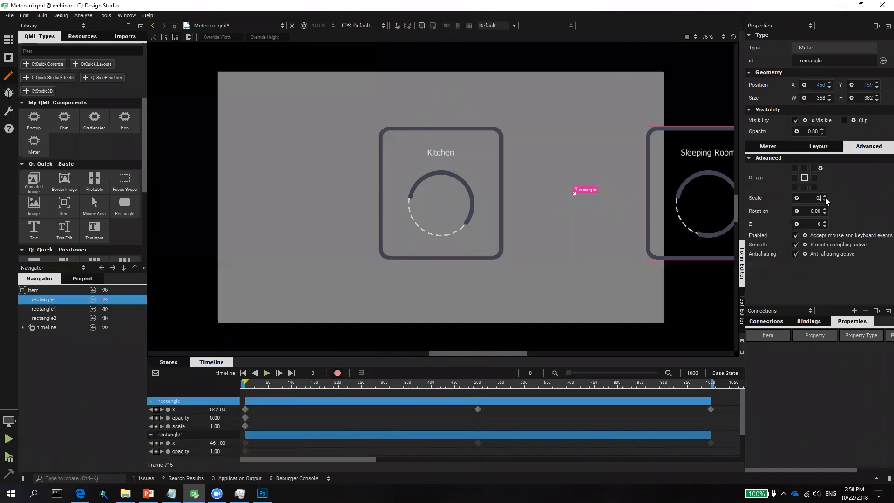
pyautogui.press('Return')
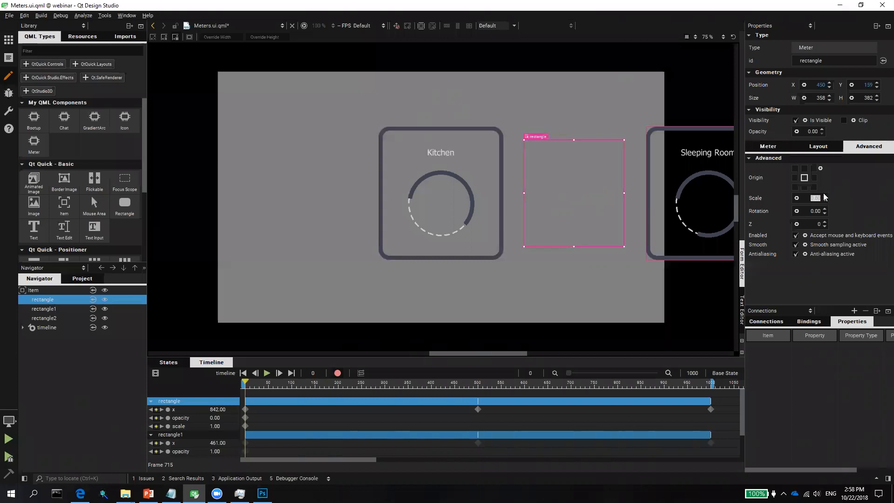
pyautogui.click(819, 133)
pyautogui.press('BackSpace')
pyautogui.write('4')
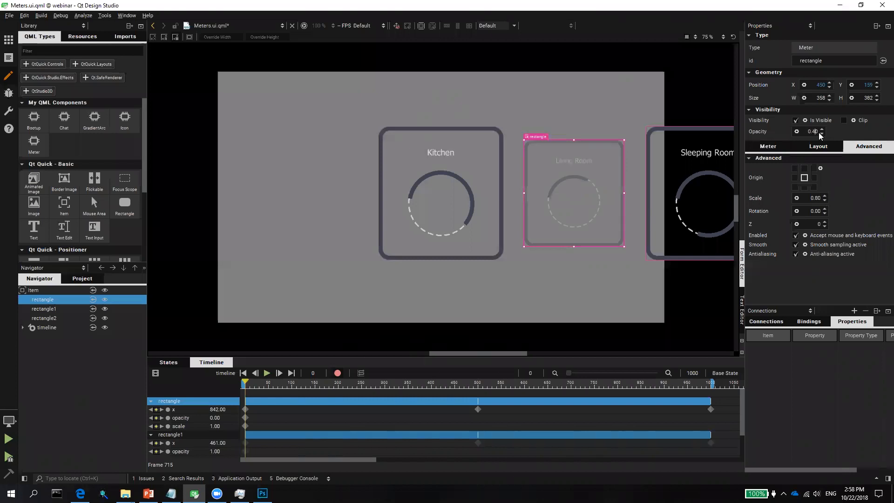
# Step: Set the Sleeping Room meter's opacity to 0.4 and its scale to 0.8 at frame 0
pyautogui.click(678, 147)
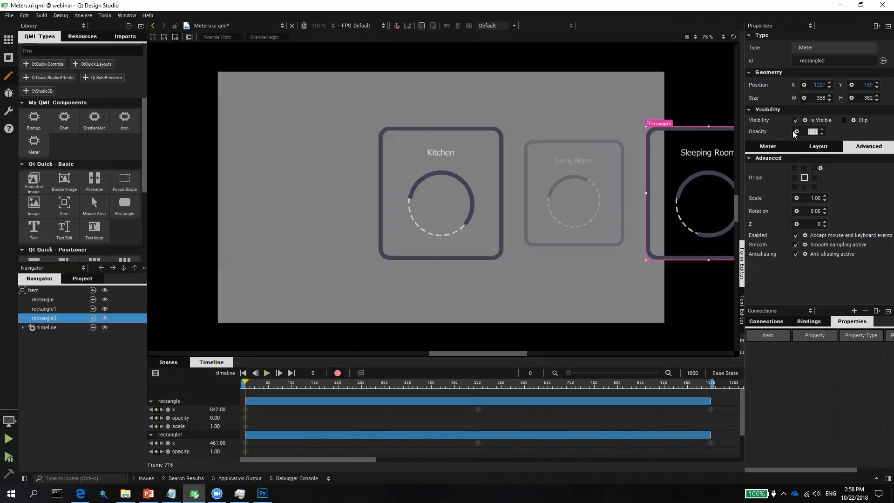
pyautogui.write('0')
pyautogui.press('Return')
pyautogui.write('0.4')
pyautogui.press('Return')
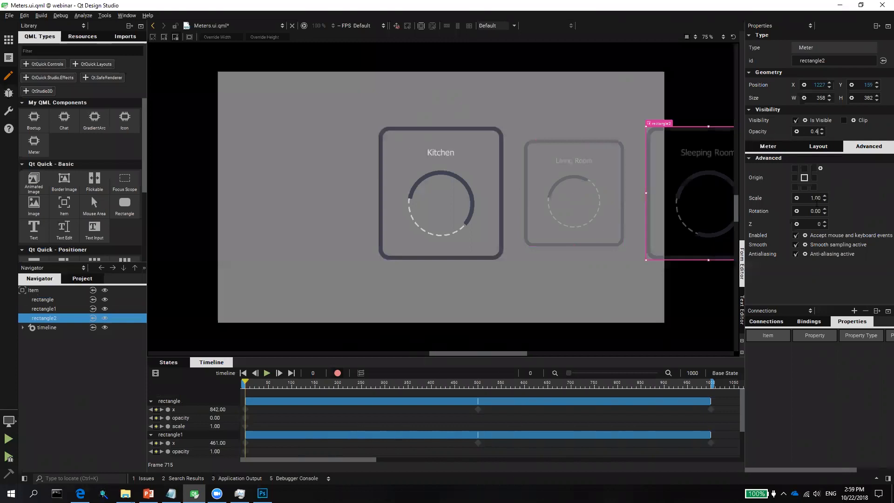
pyautogui.press('Tab')
pyautogui.write('0,8')
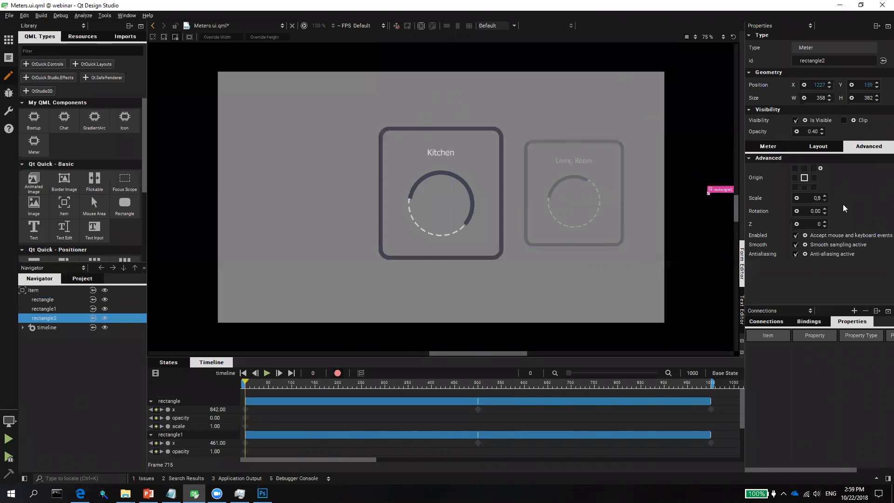
pyautogui.press('Return')
pyautogui.press('Right')
pyautogui.write('8')
pyautogui.press('Return')
# Step: At frame 500, set the Kitchen meter's scale to 0.8 and its opacity to 0.4
pyautogui.click(314, 372)
pyautogui.write('500')
pyautogui.press('Return')
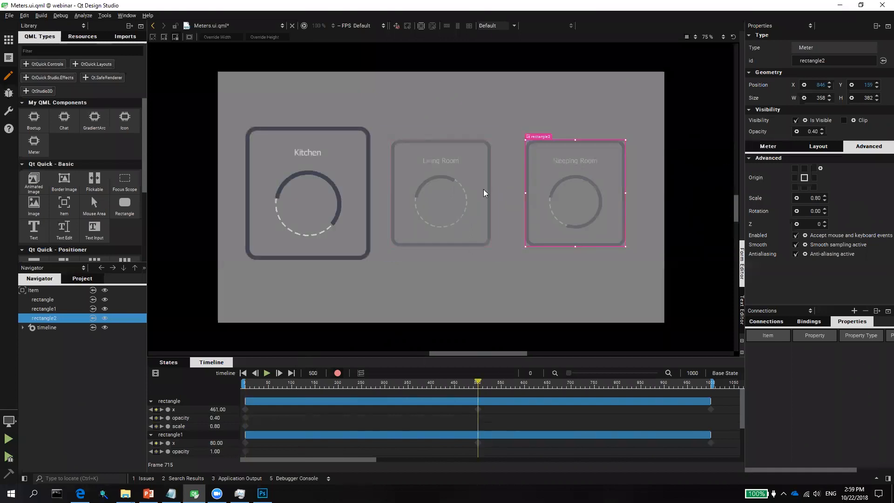
pyautogui.click(319, 212)
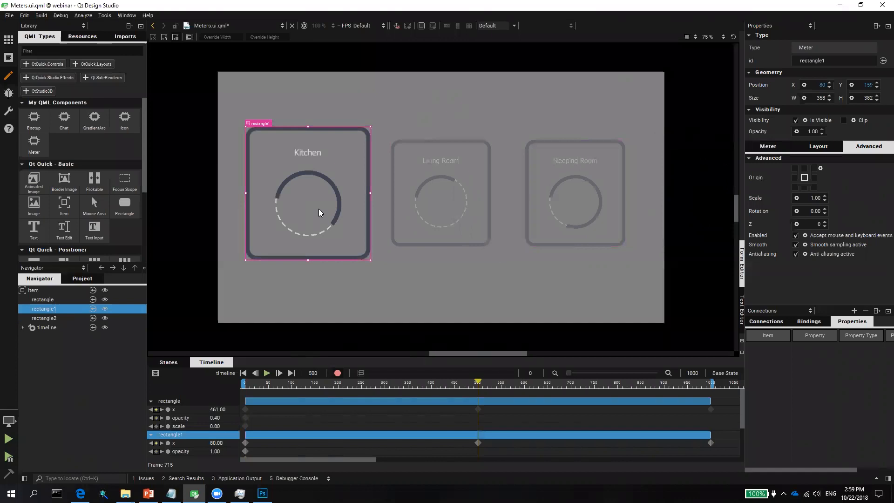
pyautogui.click(810, 198)
pyautogui.write('0.8')
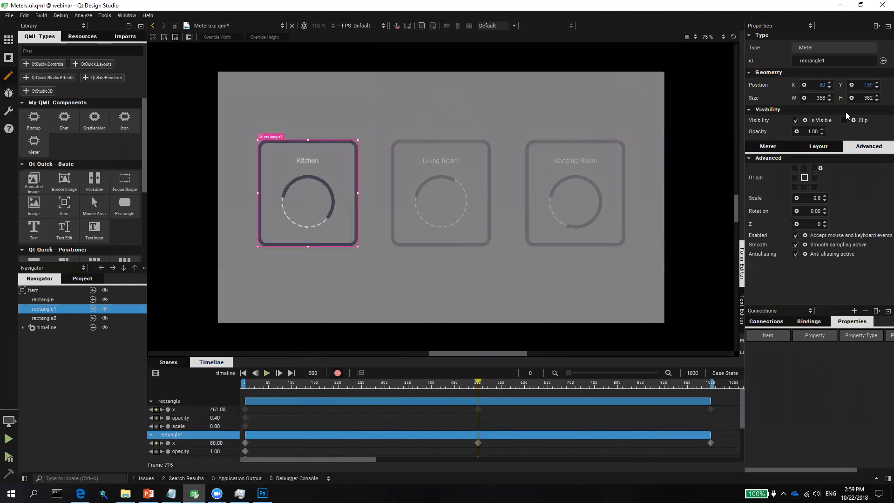
pyautogui.click(813, 131)
pyautogui.write('0.4')
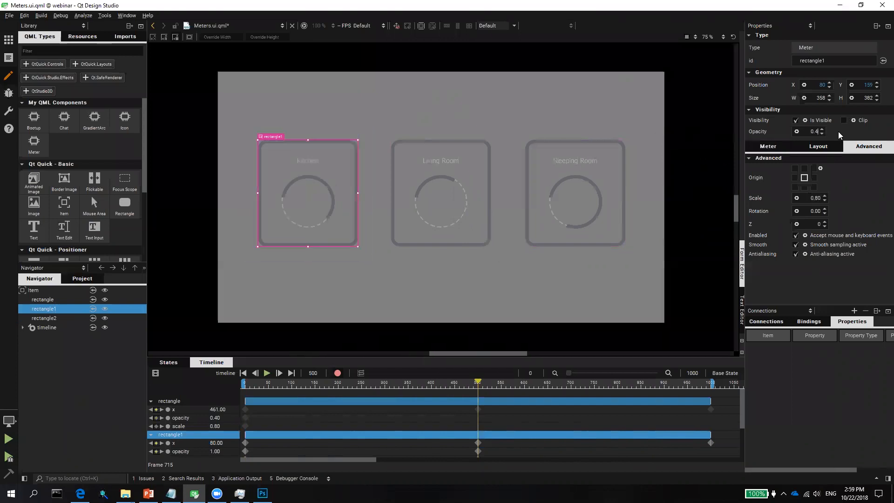
# Step: Set the Living Room meter's opacity and scale to 1 at frame 500
pyautogui.click(472, 160)
pyautogui.click(809, 132)
pyautogui.write('1')
pyautogui.click(809, 199)
pyautogui.write('1')
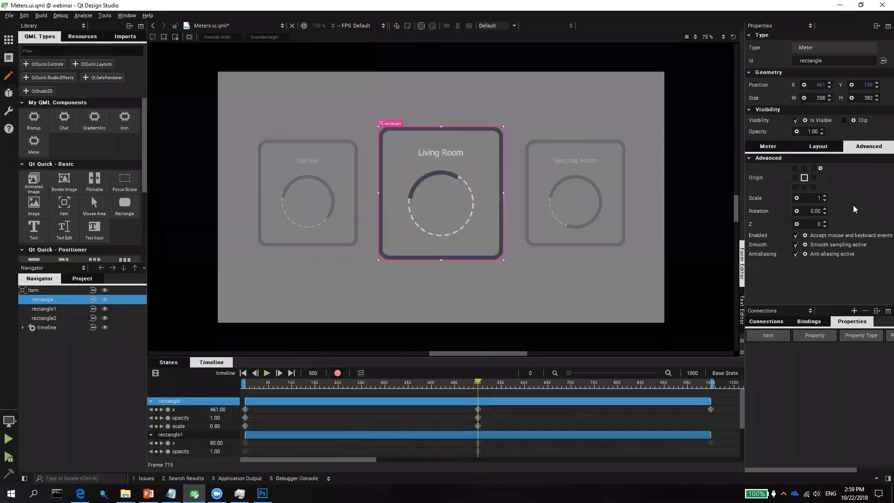
# Step: At frame 1000, set the Sleeping Room meter's opacity and scale to 1
pyautogui.click(293, 374)
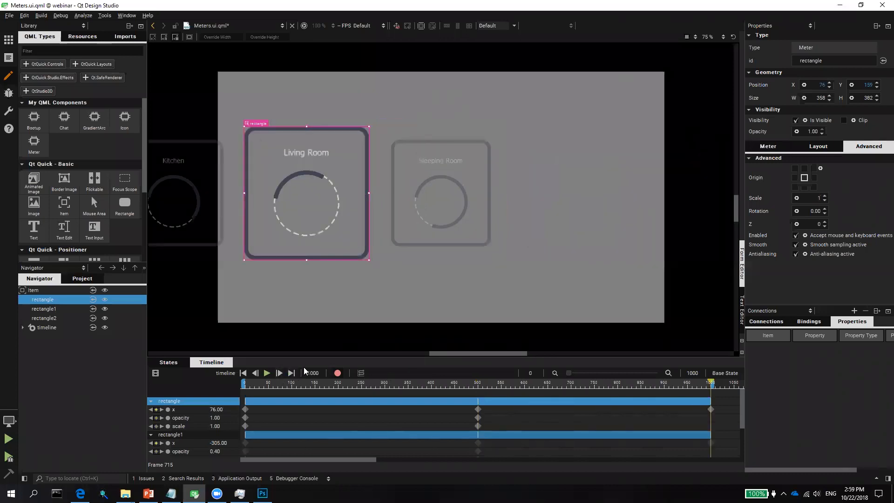
pyautogui.click(458, 164)
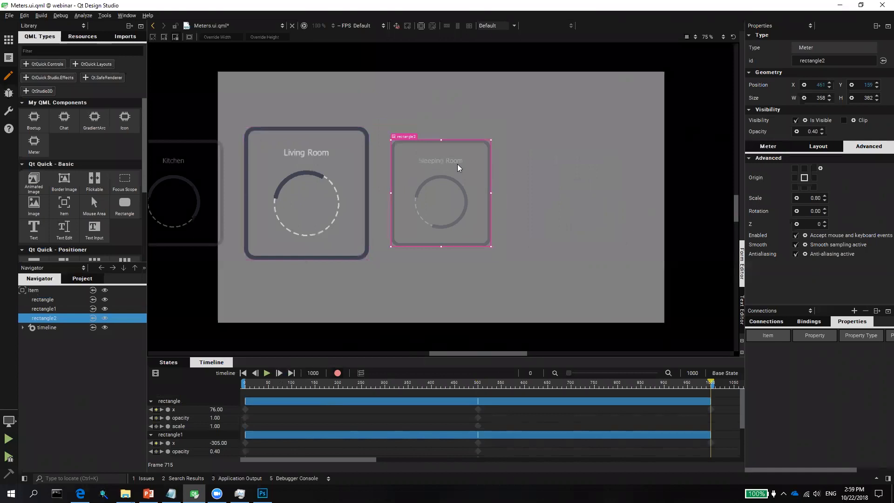
pyautogui.doubleClick(806, 131)
pyautogui.write('1')
pyautogui.doubleClick(814, 198)
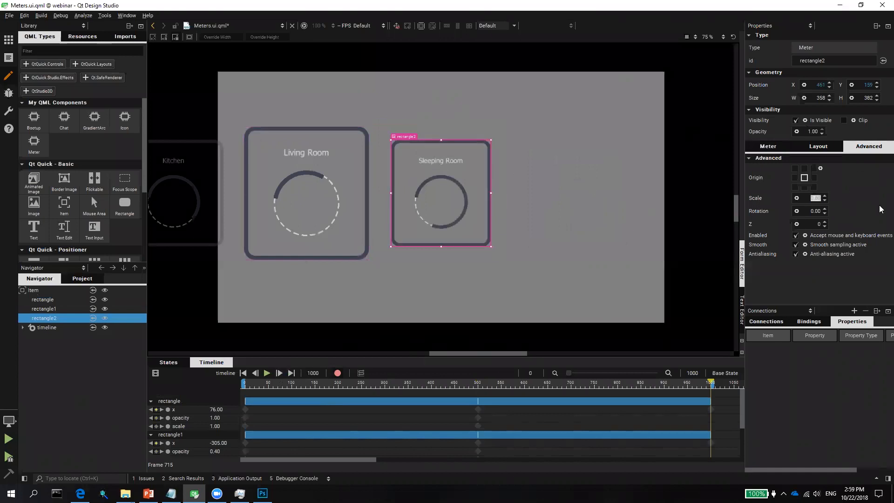
pyautogui.write('1.')
# Step: Set the Living Room meter's scale to 0.8 and opacity to 0.2 at frame 1000, and stop keyframe recording
pyautogui.click(353, 205)
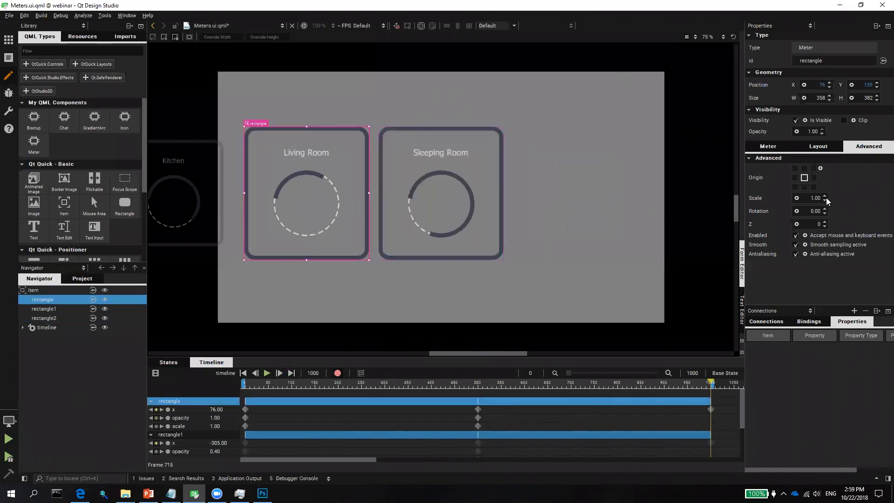
pyautogui.write('0.8')
pyautogui.moveTo(809, 131); pyautogui.dragTo(846, 136)
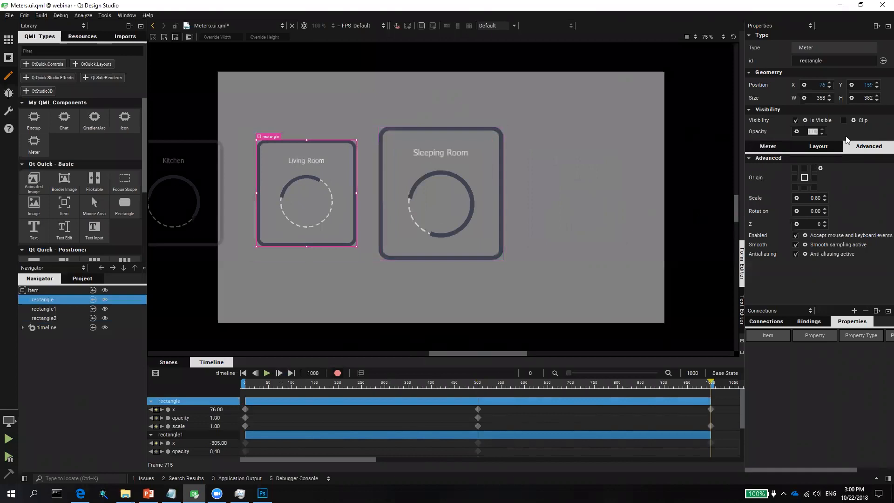
pyautogui.write('0.2')
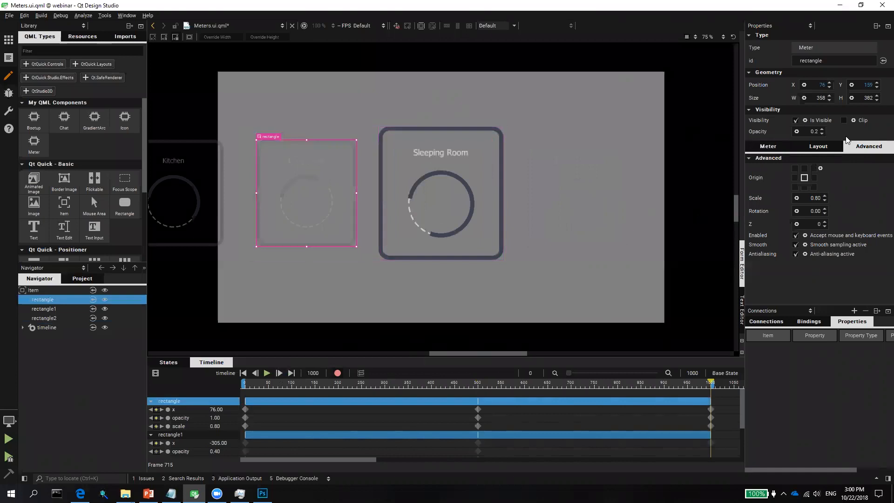
pyautogui.press('Return')
pyautogui.click(337, 373)
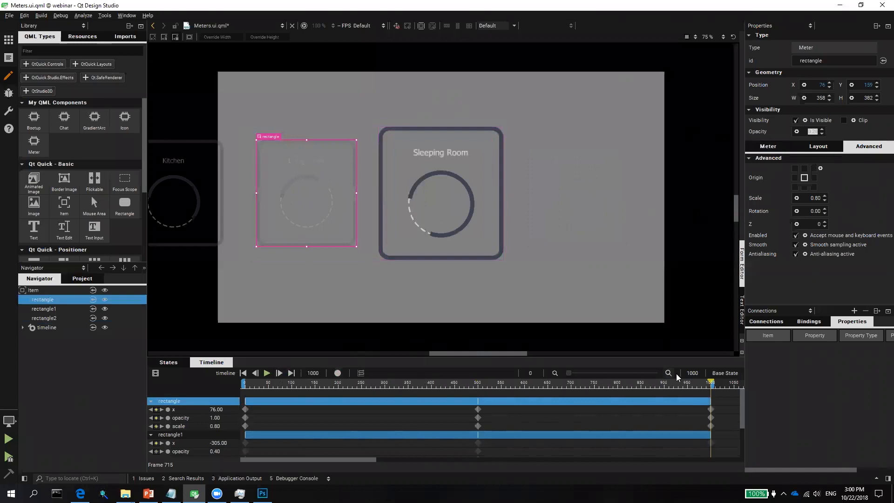
# Step: Scrub the timeline back from frame 1000 to about frame 409 to check the meters' position, scale and opacity animation
pyautogui.click(710, 382)
pyautogui.moveTo(711, 382); pyautogui.dragTo(435, 403)
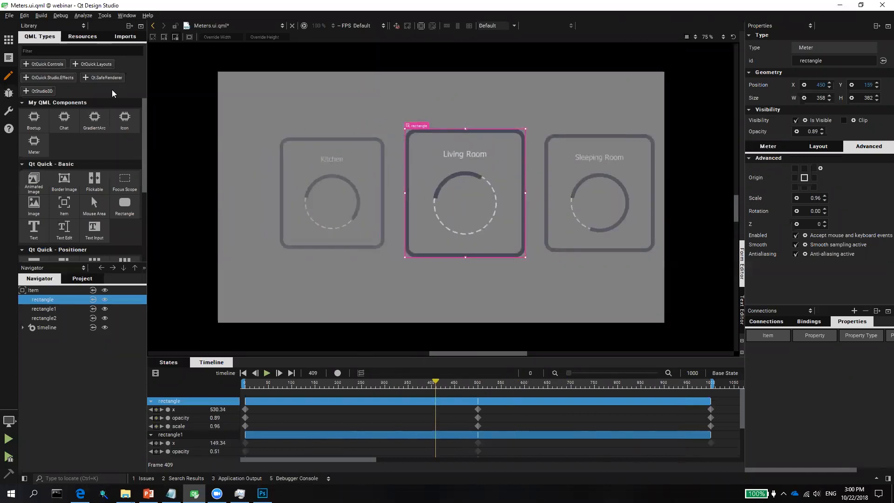
# Step: Import the QtQuick.Controls module and add a horizontal slider about 1183 by 126 px below the three meters
pyautogui.click(44, 65)
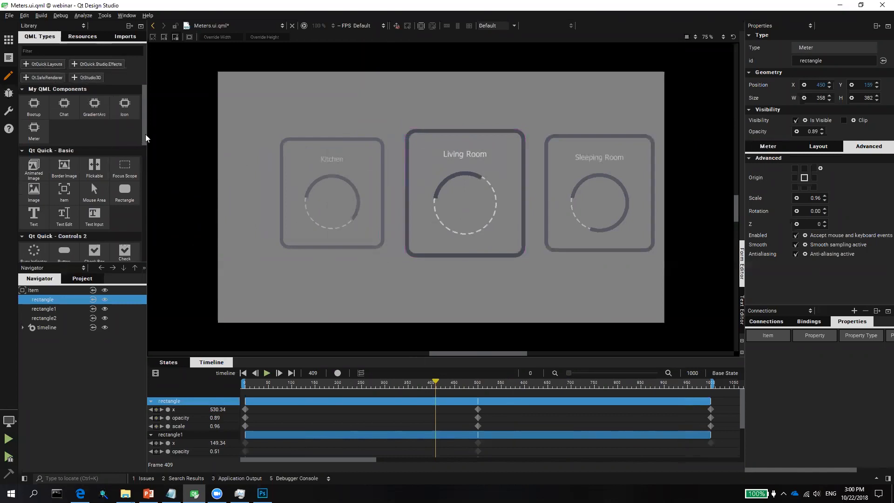
pyautogui.scroll(-3, 139, 146)
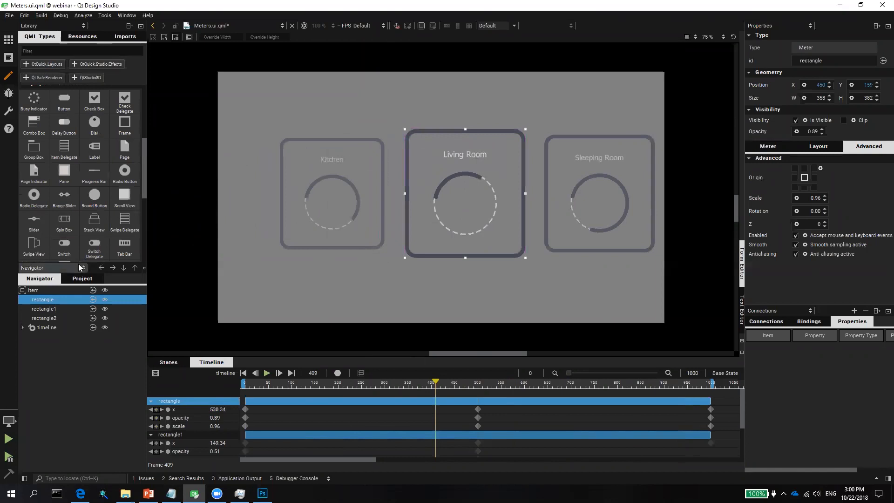
pyautogui.moveTo(77, 262); pyautogui.dragTo(77, 326)
pyautogui.moveTo(34, 228); pyautogui.dragTo(237, 298)
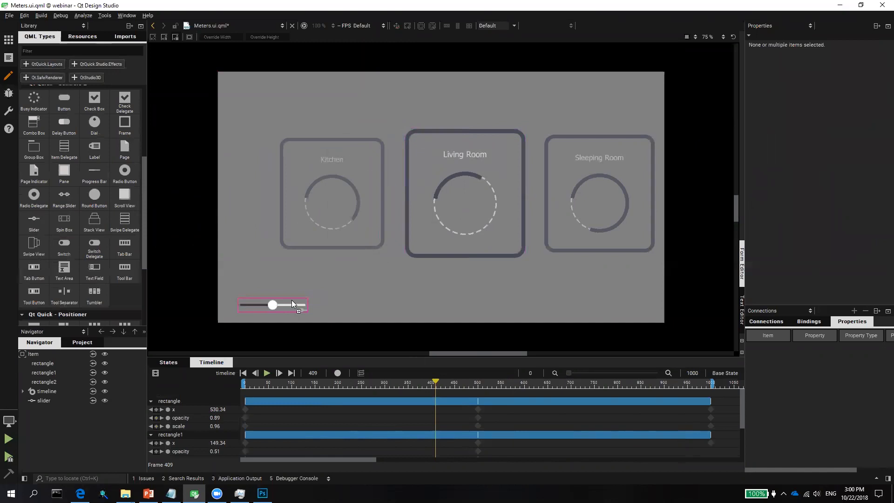
pyautogui.moveTo(305, 304); pyautogui.dragTo(651, 291)
pyautogui.moveTo(443, 297); pyautogui.dragTo(440, 267)
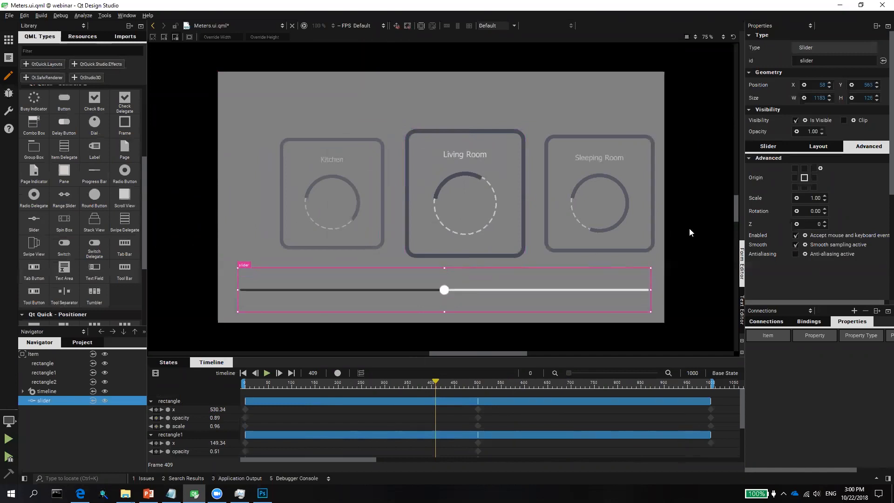
# Step: Set the slider's range from 0 to 1000 and its value to 500
pyautogui.click(768, 146)
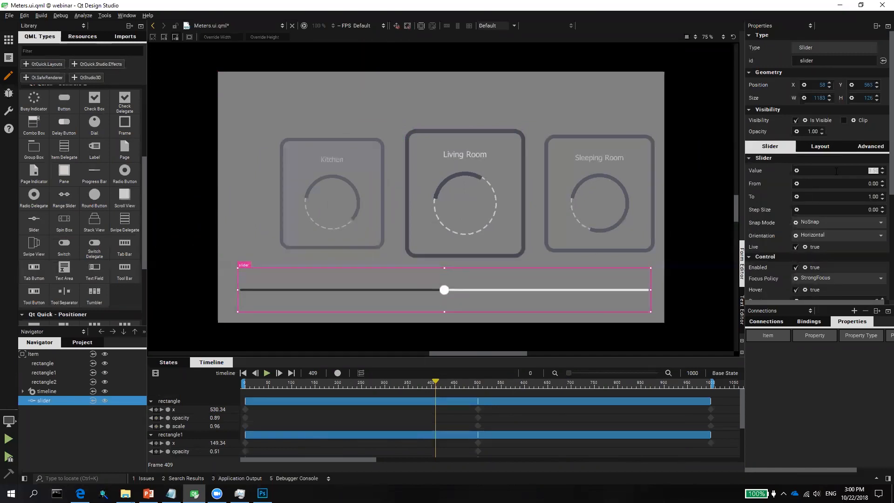
pyautogui.write('0')
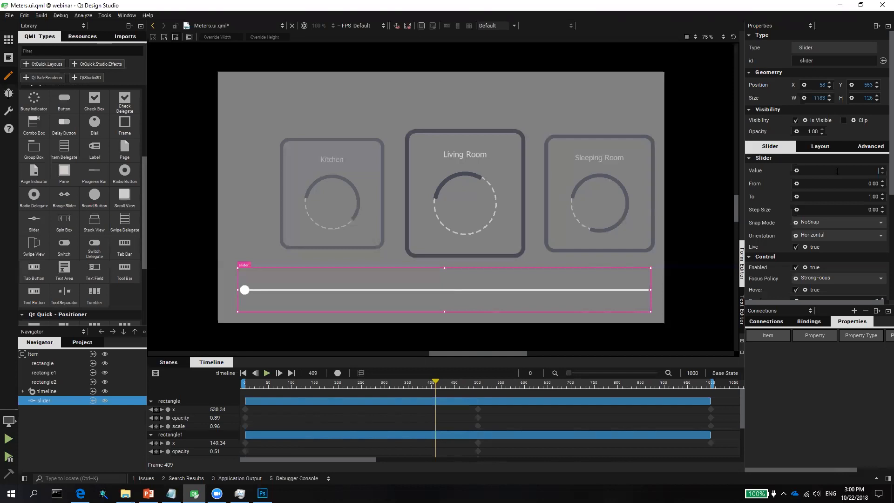
pyautogui.click(865, 183)
pyautogui.click(876, 198)
pyautogui.write('10')
pyautogui.click(879, 172)
pyautogui.write('500')
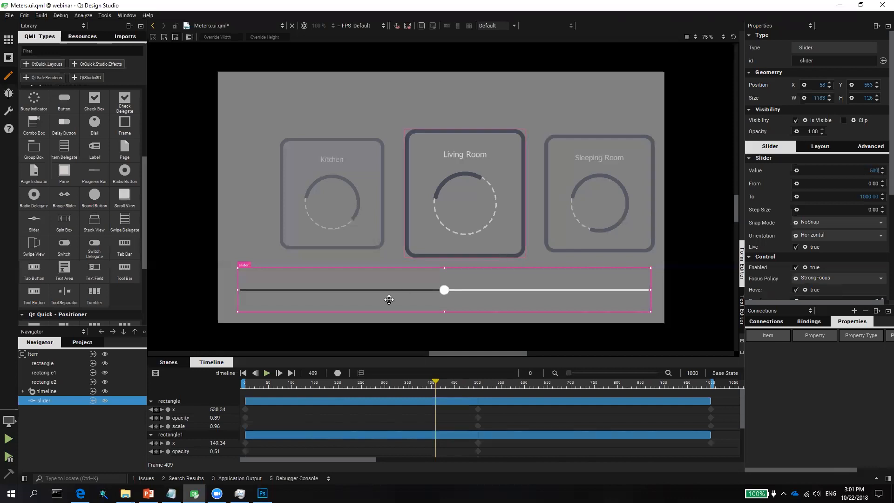
# Step: Bind the timeline's currentFrame property to slider.value
pyautogui.click(44, 393)
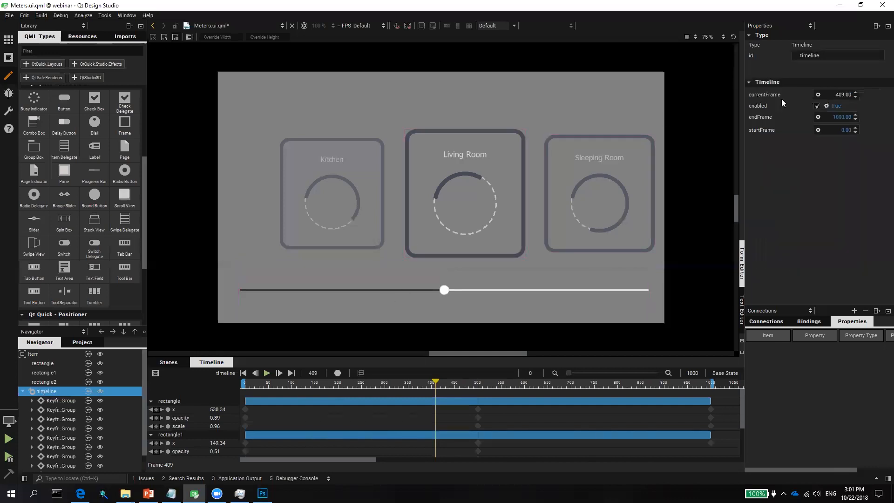
pyautogui.click(818, 95)
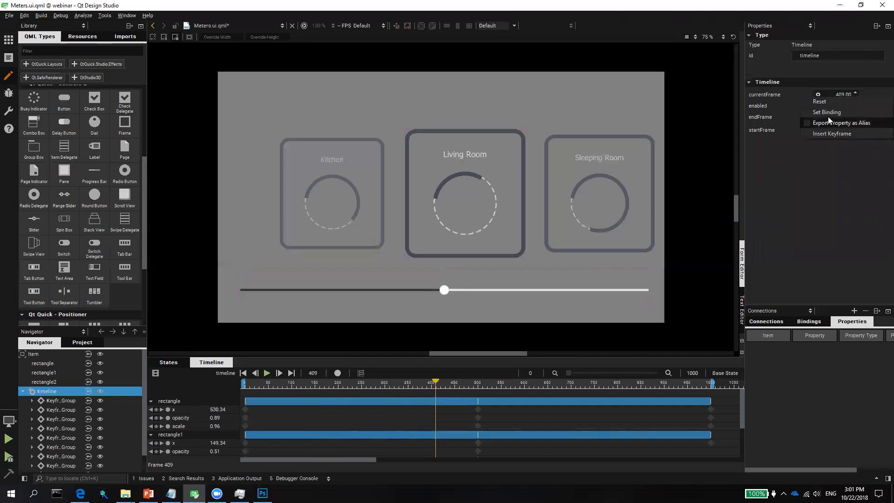
pyautogui.click(825, 112)
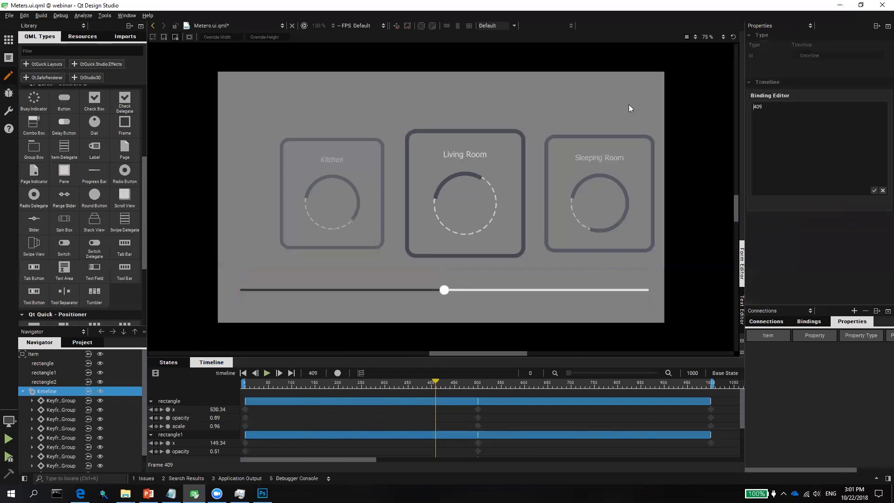
pyautogui.write('SLIDER')
pyautogui.press('BackSpace')
pyautogui.press('BackSpace')
pyautogui.press('BackSpace')
pyautogui.press('BackSpace')
pyautogui.press('BackSpace')
pyautogui.press('BackSpace')
pyautogui.write('slider.valuww')
pyautogui.press('Return')
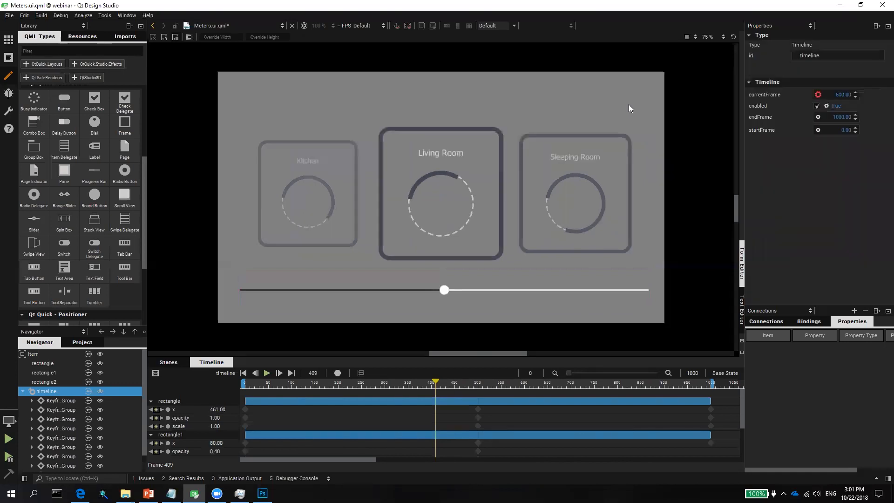
# Step: Save Meters.ui.qml, test the meter animation with the slider in the live preview, and close the preview
pyautogui.click(302, 25)
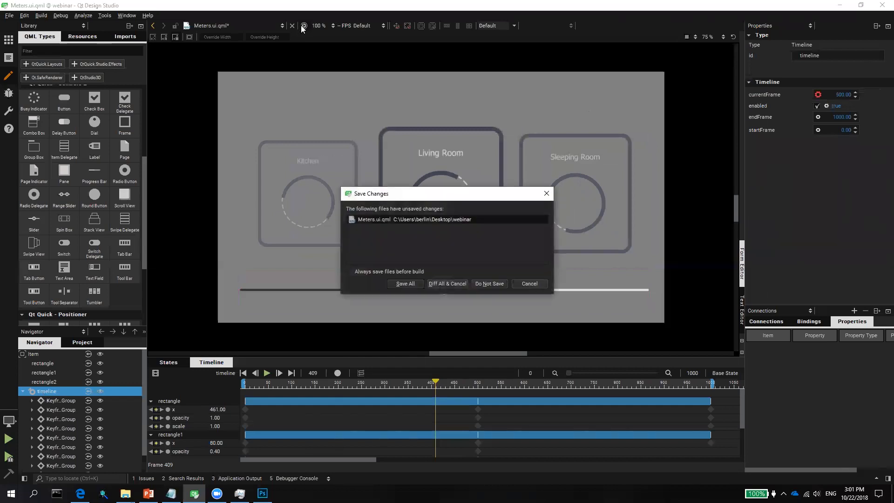
pyautogui.click(403, 285)
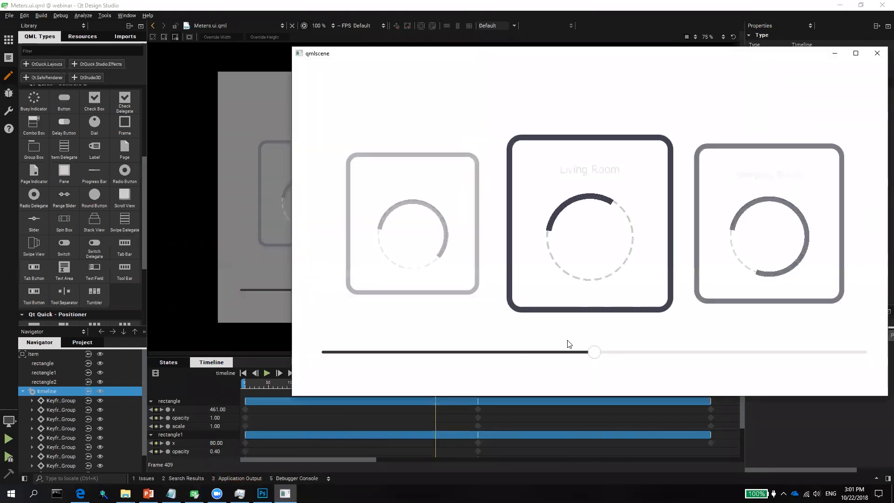
pyautogui.moveTo(591, 352); pyautogui.dragTo(519, 367)
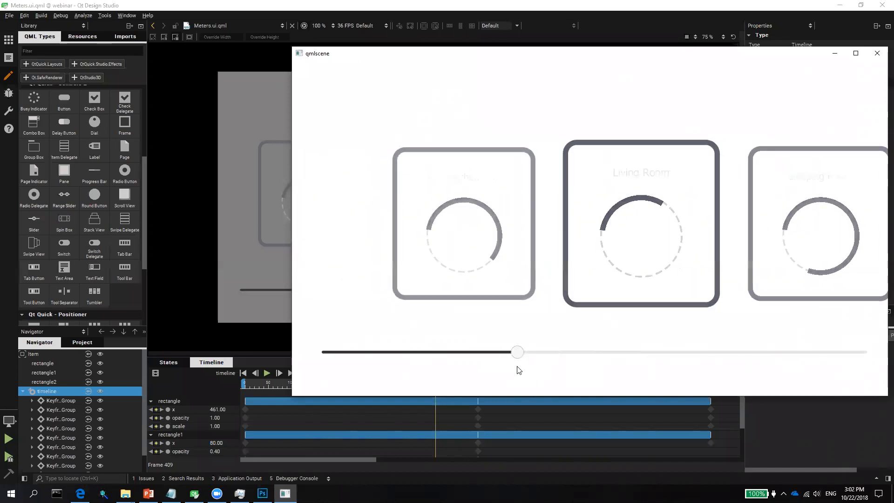
pyautogui.click(878, 53)
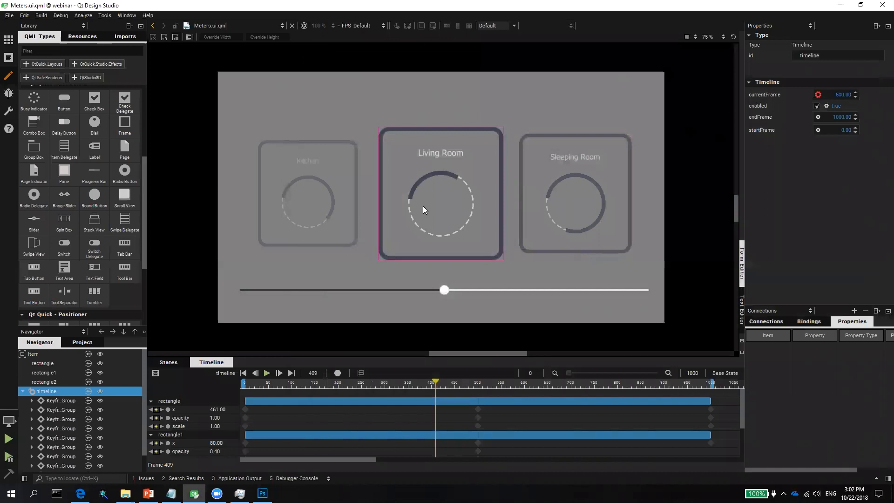
# Step: Extend the slider upward over the meters to a height of about 618 px and set its opacity to 0,01
pyautogui.click(445, 268)
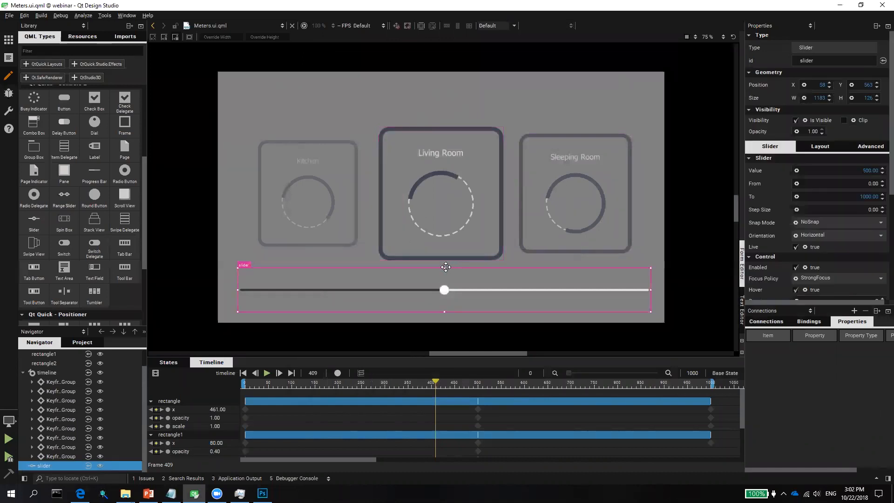
pyautogui.moveTo(445, 267); pyautogui.dragTo(422, 96)
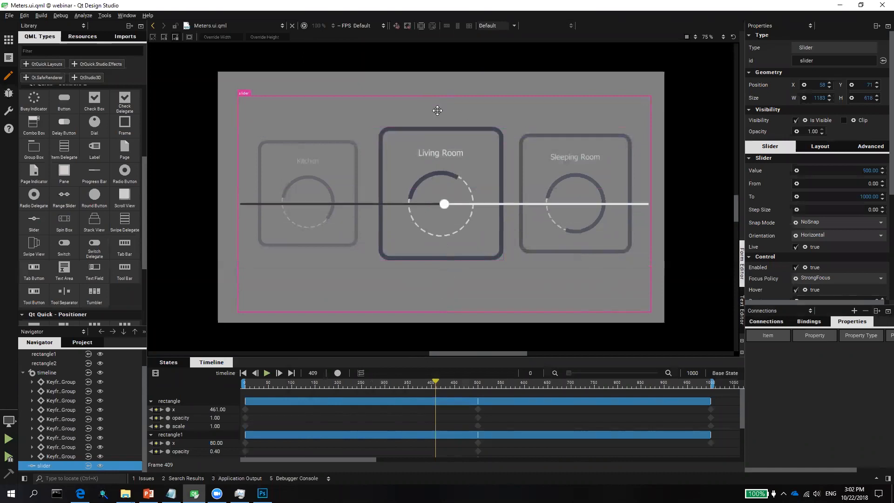
pyautogui.click(807, 132)
pyautogui.write('0,01')
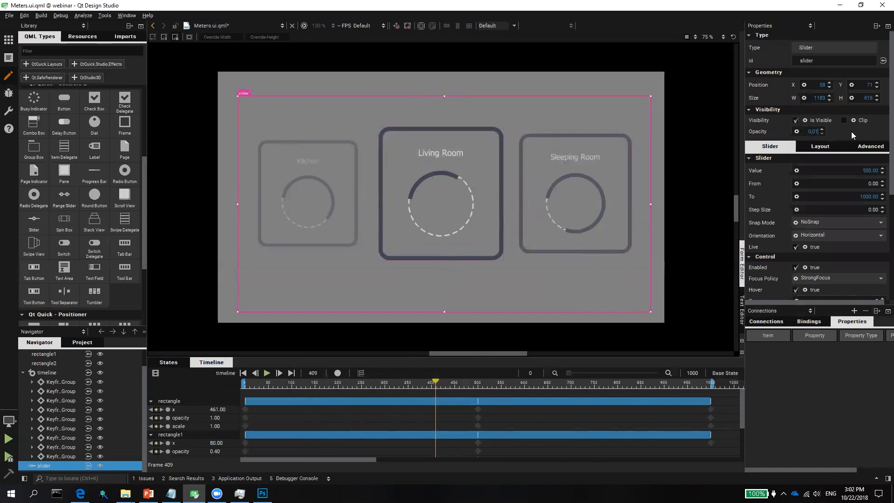
pyautogui.press('Return')
# Step: Save the changes, preview the Meters UI by swiping across the meters, and close the preview
pyautogui.click(304, 26)
pyautogui.click(414, 286)
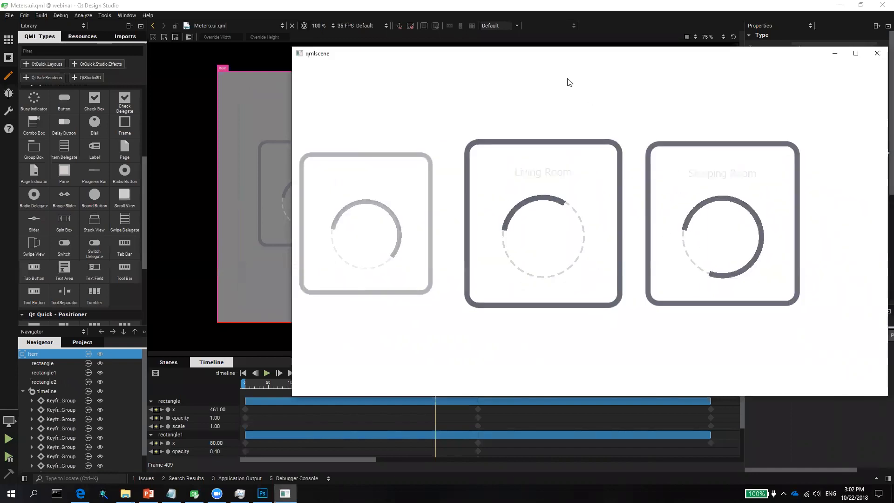
pyautogui.moveTo(538, 59); pyautogui.dragTo(242, 66)
pyautogui.click(581, 60)
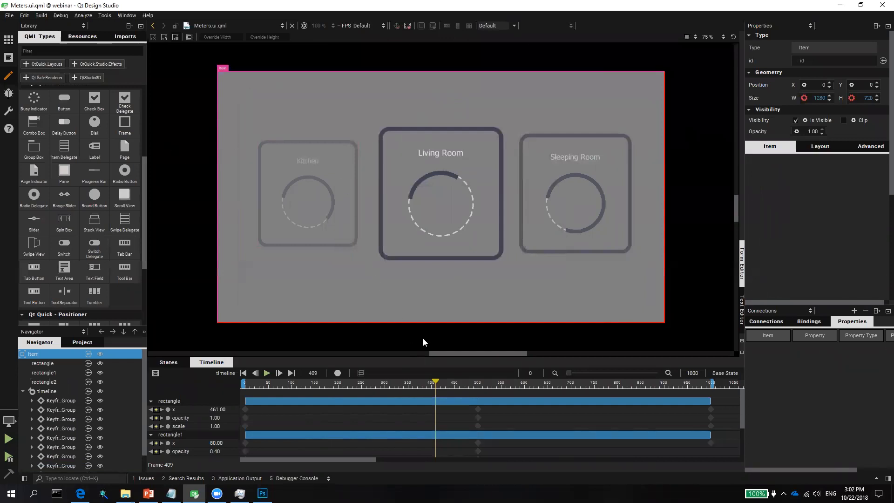
# Step: Open Chat.ui.qml from the project, watch its animation in the live preview, and close the preview
pyautogui.moveTo(449, 357); pyautogui.dragTo(440, 331)
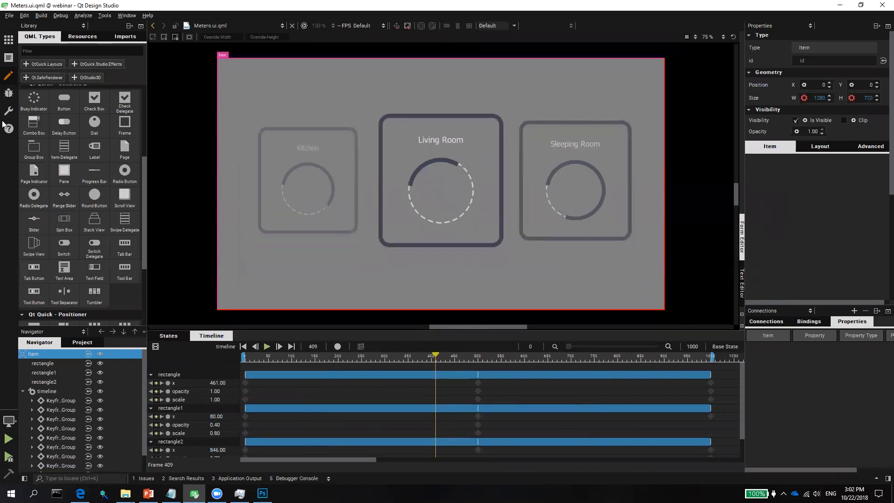
pyautogui.click(91, 343)
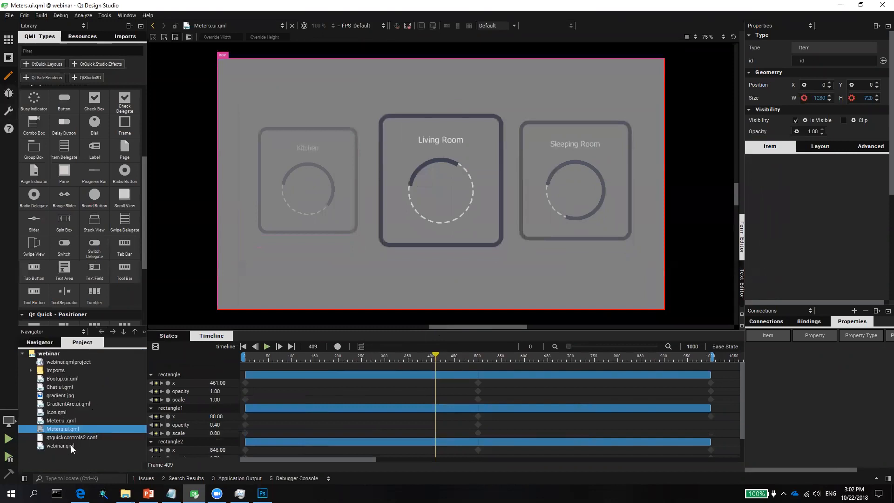
pyautogui.doubleClick(66, 388)
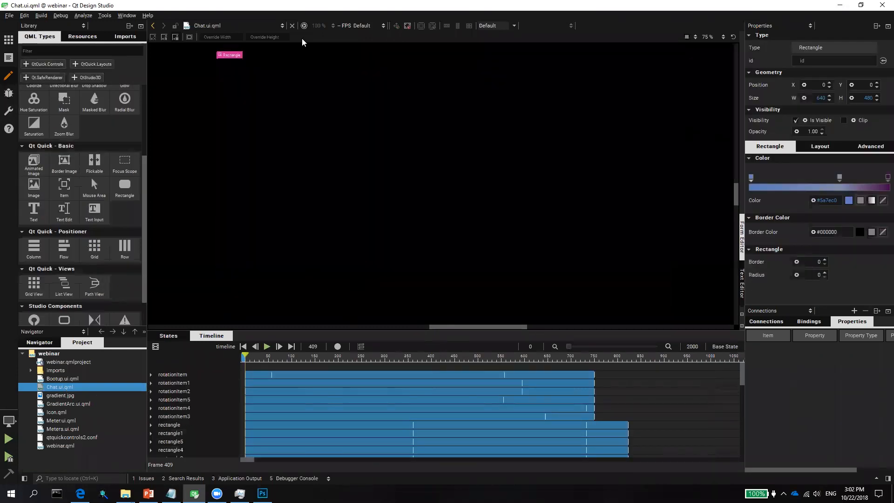
pyautogui.click(305, 26)
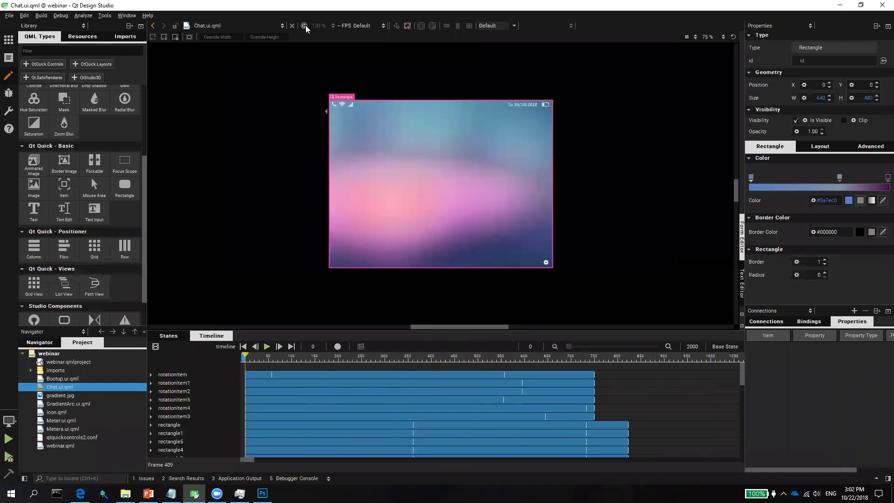
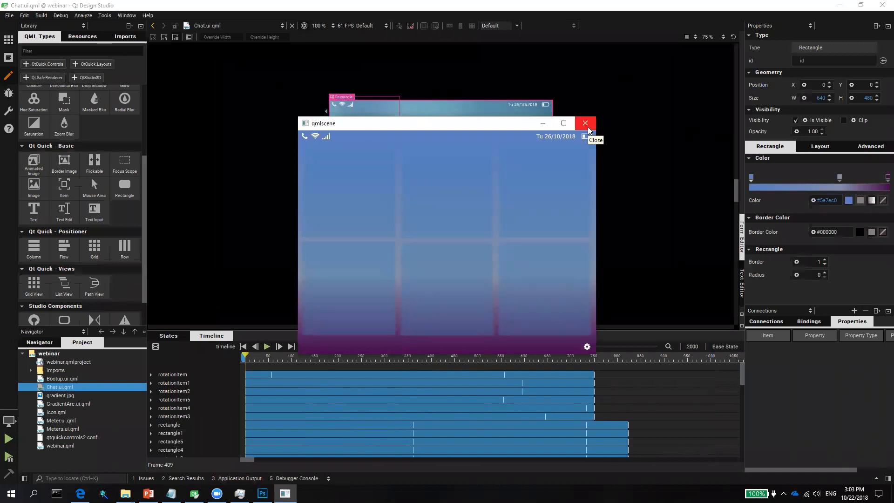
pyautogui.click(588, 129)
# Step: Examine the full set of timeline tracks in Chat.ui.qml and its QML source code
pyautogui.moveTo(503, 327); pyautogui.dragTo(478, 113)
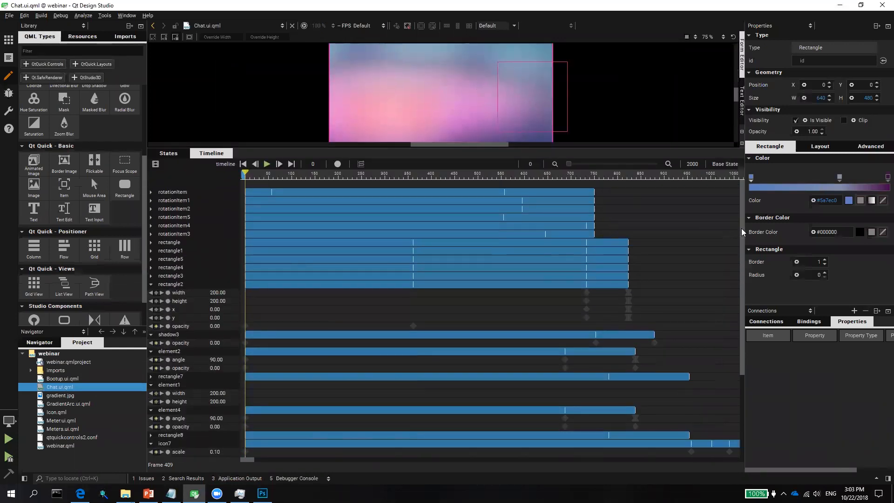
pyautogui.moveTo(740, 286); pyautogui.dragTo(745, 209)
pyautogui.moveTo(467, 149); pyautogui.dragTo(480, 368)
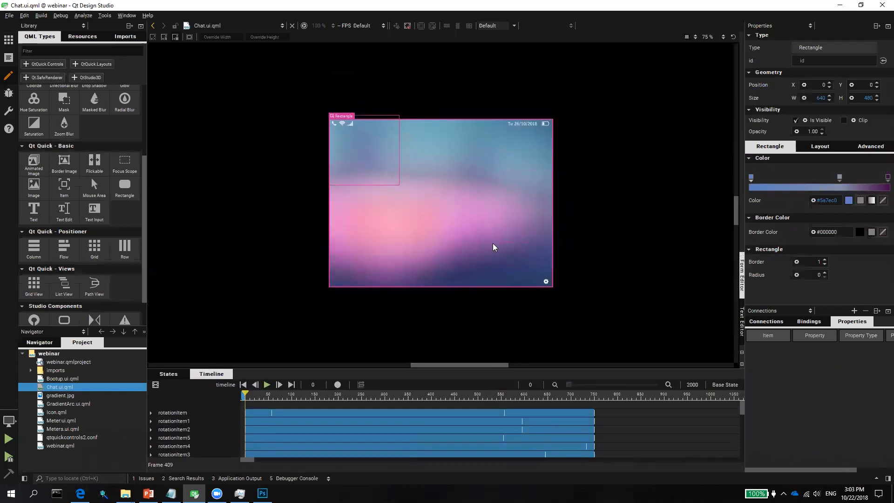
pyautogui.click(742, 320)
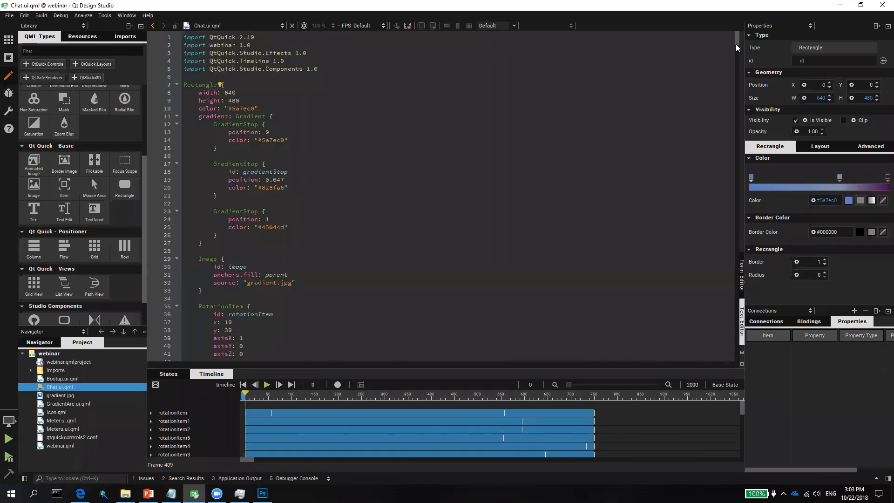
pyautogui.moveTo(738, 49); pyautogui.dragTo(714, 326)
pyautogui.moveTo(708, 372); pyautogui.dragTo(720, 30)
# Step: Open Bootup.ui.qml in the form editor, watch its gauge animation in the live preview, and close the preview
pyautogui.doubleClick(59, 379)
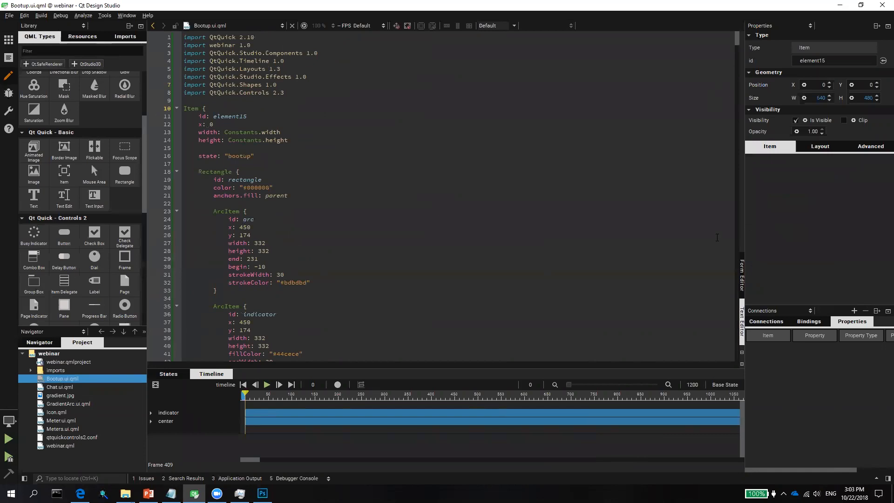
pyautogui.click(742, 282)
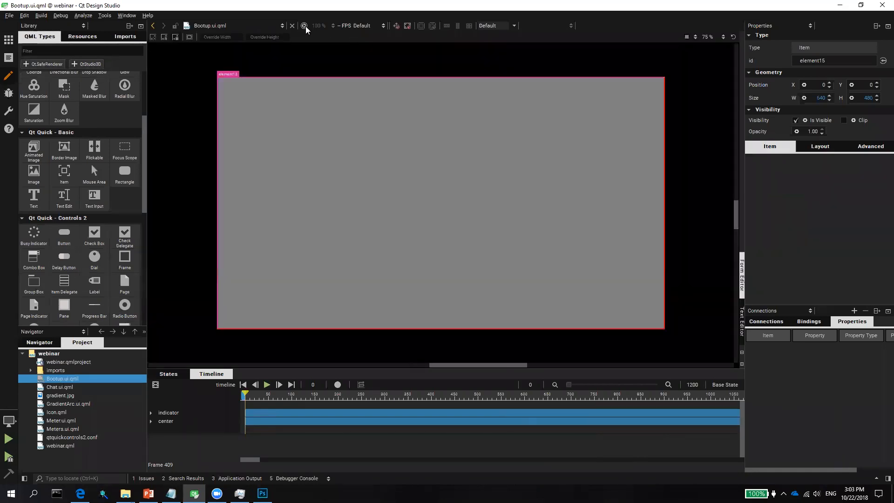
pyautogui.click(305, 26)
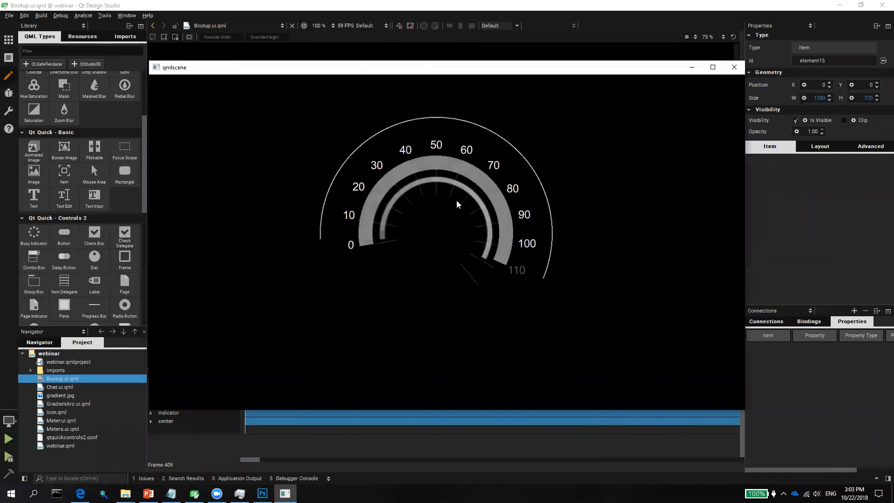
pyautogui.click(735, 68)
# Step: Review the Bootup states and the timeline settings of bootupTimeline and timeline, including their animations and state assignments
pyautogui.click(166, 375)
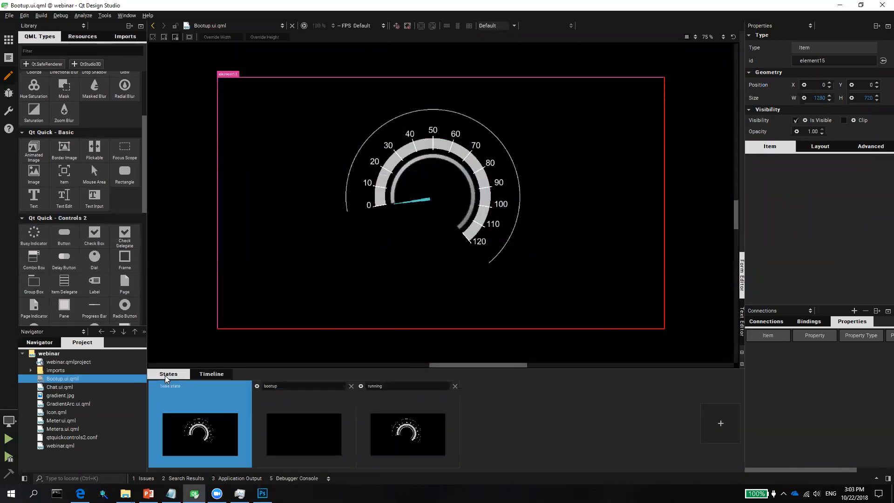
pyautogui.click(211, 374)
pyautogui.click(157, 385)
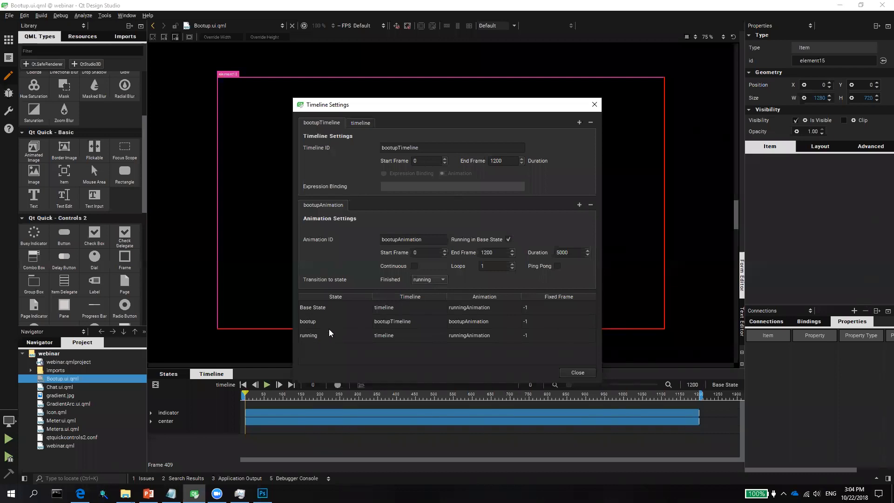
pyautogui.click(359, 124)
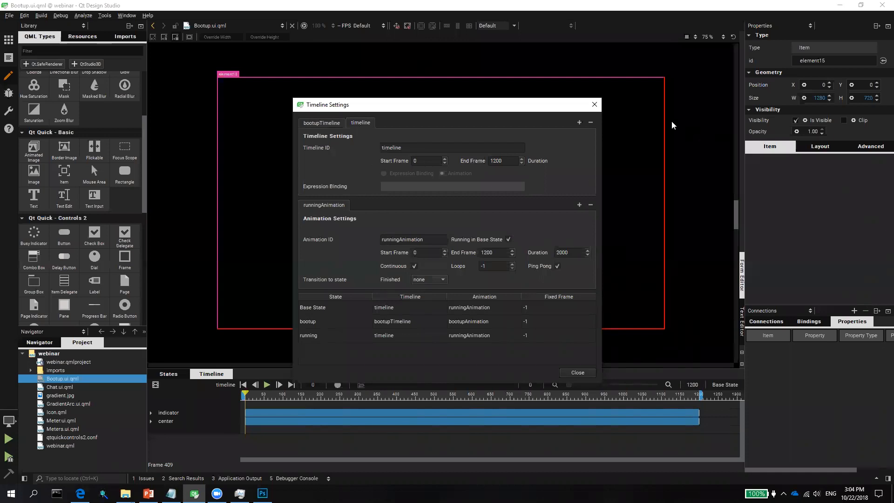
pyautogui.click(594, 105)
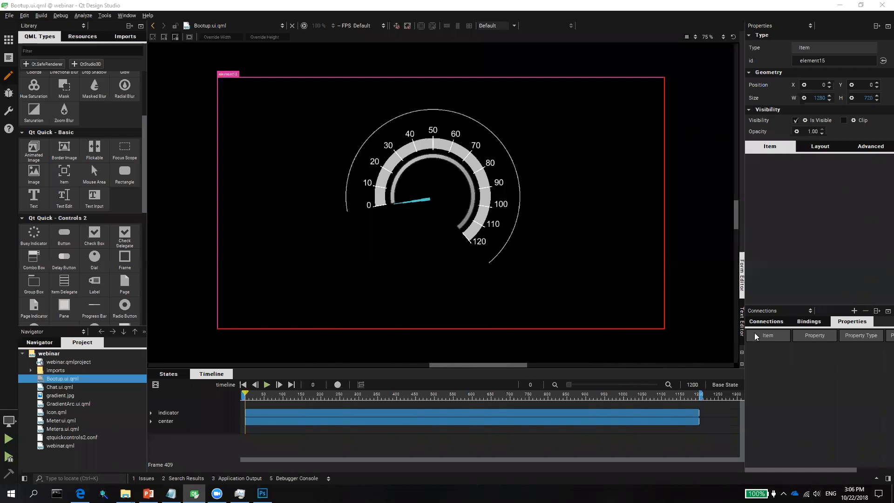
# Step: Show the QML source code of Bootup.ui.qml and look through the library's available QML types down to Studio Components
pyautogui.click(743, 321)
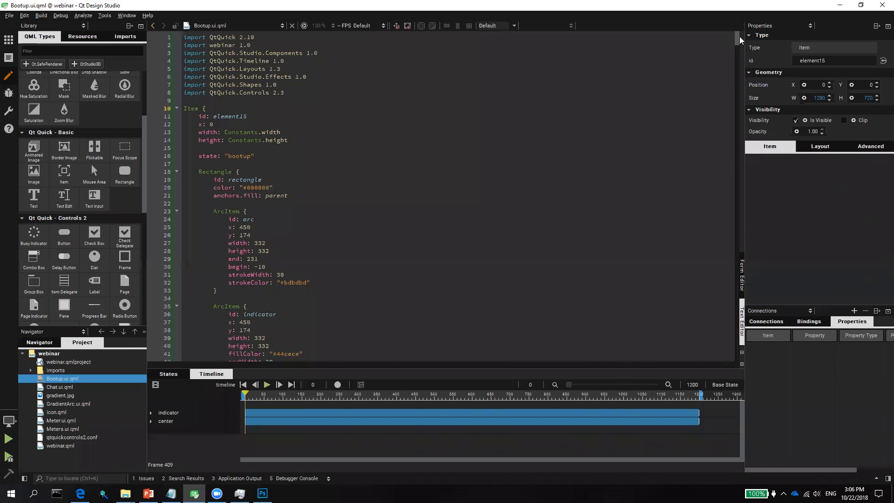
pyautogui.moveTo(737, 40); pyautogui.dragTo(743, 201)
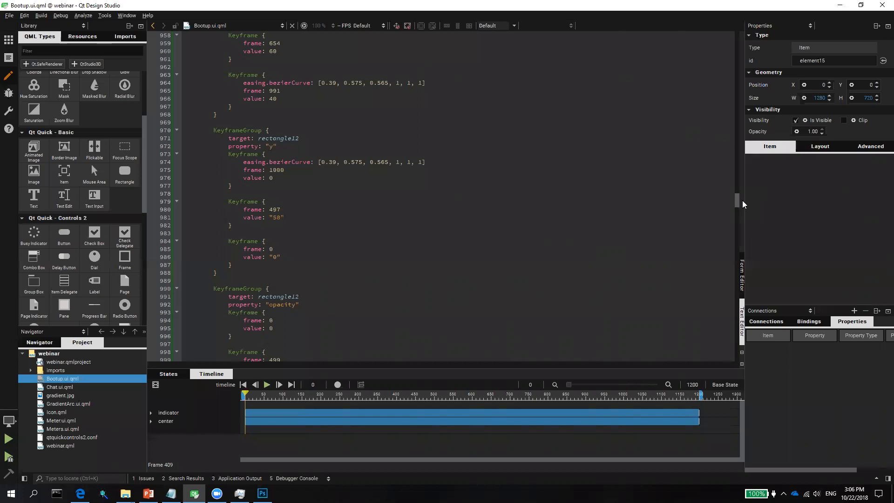
pyautogui.scroll(-1, 143, 150)
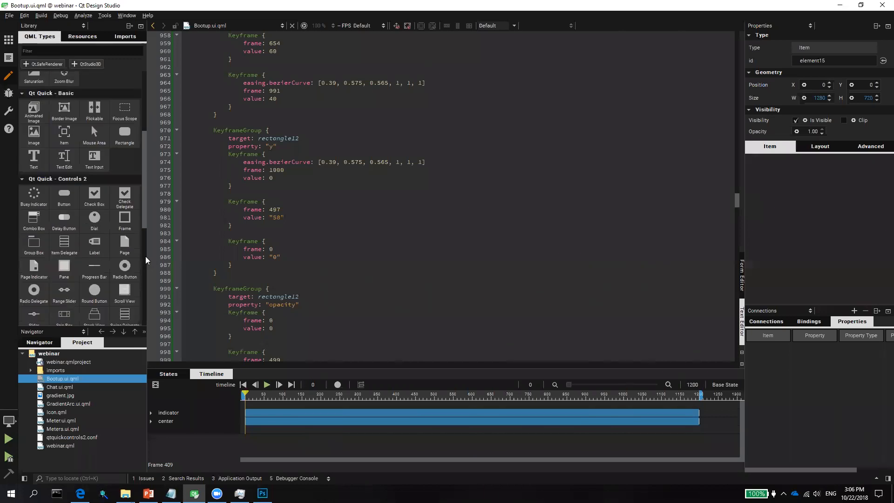
pyautogui.click(145, 257)
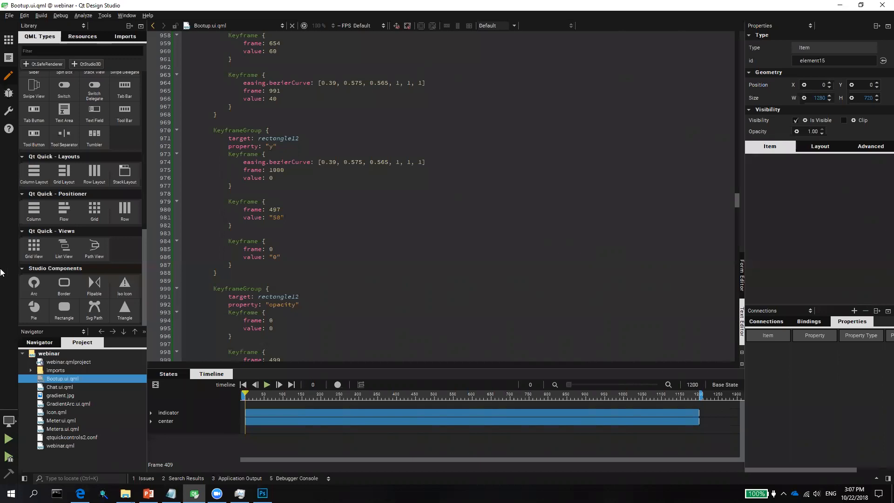
# Step: Examine the KeyframeGroup definitions in the Bootup.ui.qml source, including their targets, properties, keyframes and easing curves for the rectangles and arcs
pyautogui.scroll(5, 277, 204)
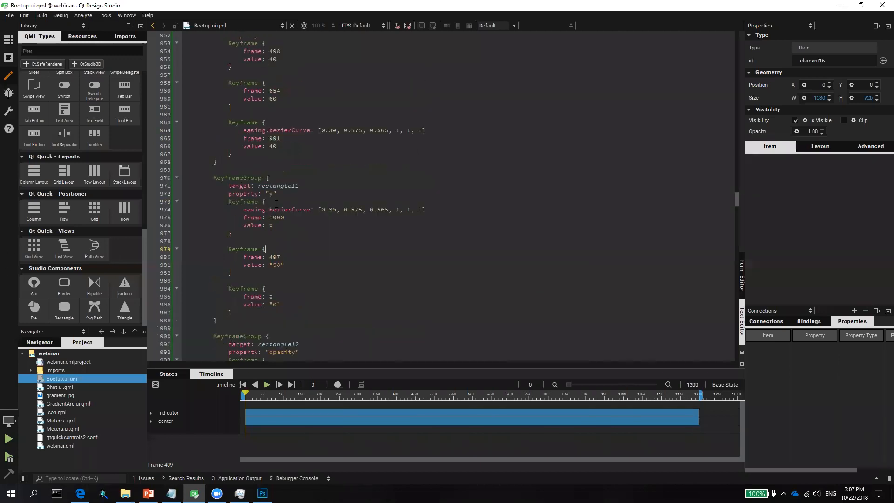
pyautogui.scroll(4, 277, 204)
pyautogui.scroll(20, 276, 204)
pyautogui.scroll(-5, 276, 204)
pyautogui.scroll(-20, 277, 204)
pyautogui.scroll(-20, 277, 204)
pyautogui.scroll(-20, 277, 205)
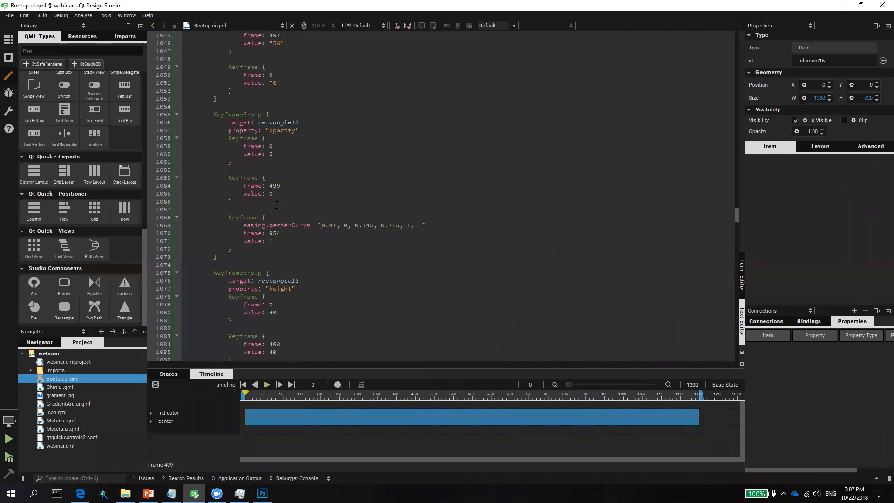
pyautogui.scroll(-8, 277, 205)
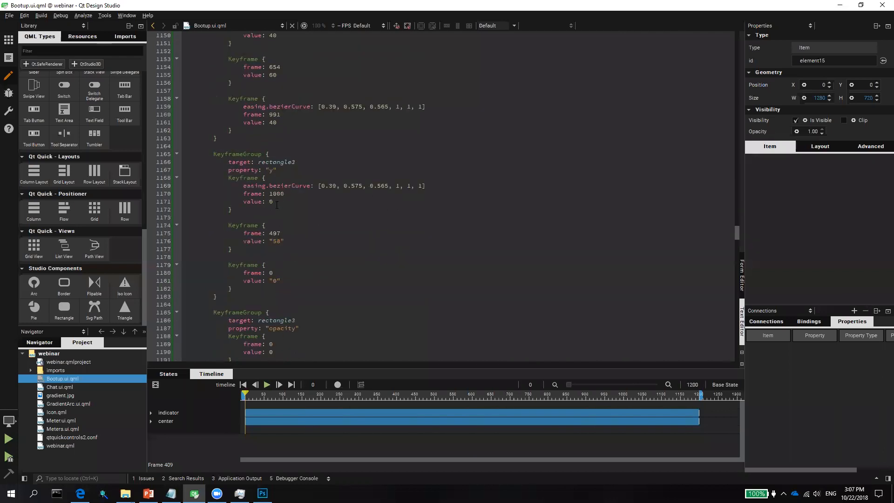
pyautogui.scroll(-15, 277, 205)
pyautogui.moveTo(739, 249); pyautogui.dragTo(737, 129)
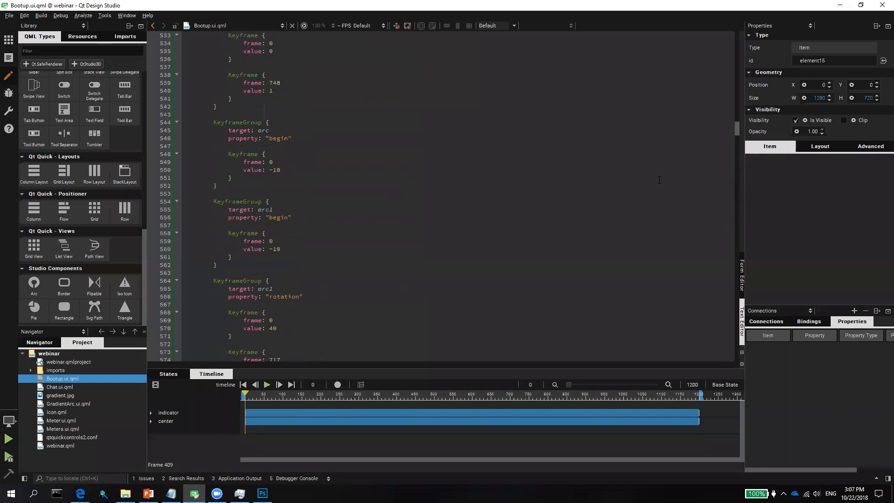
pyautogui.scroll(3, 283, 232)
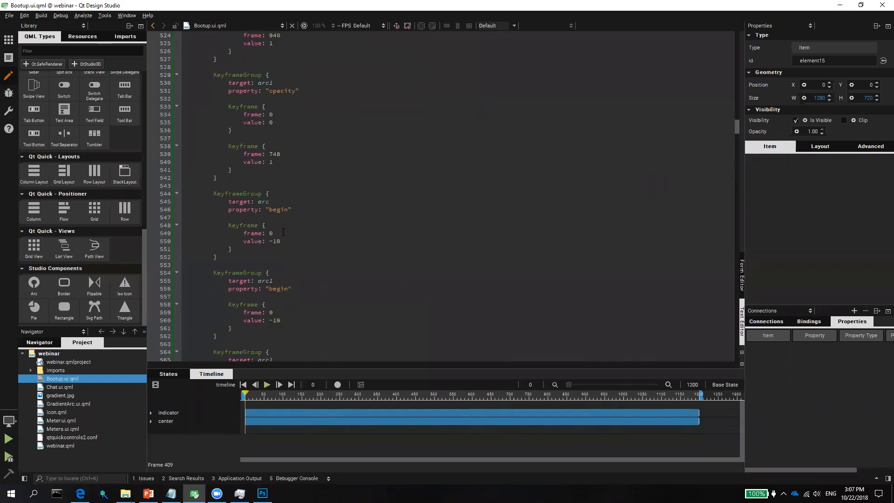